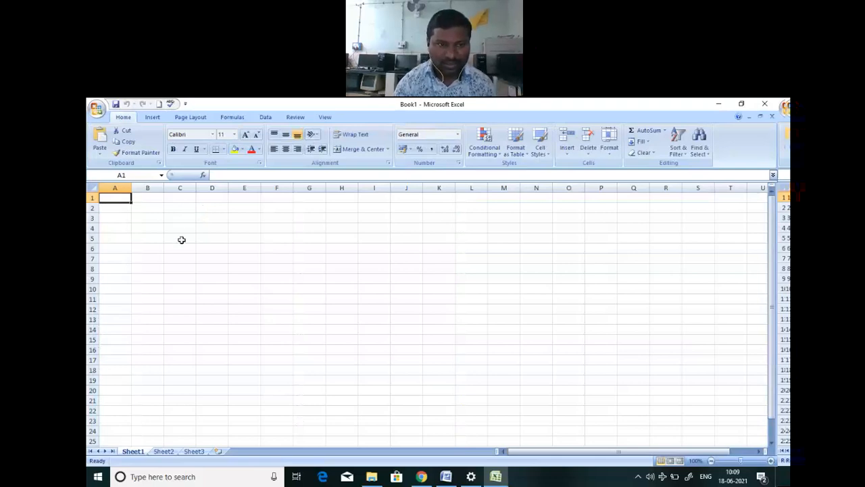
Enter the text "office Automation Tools" in cell C4.
left_click(179, 229)
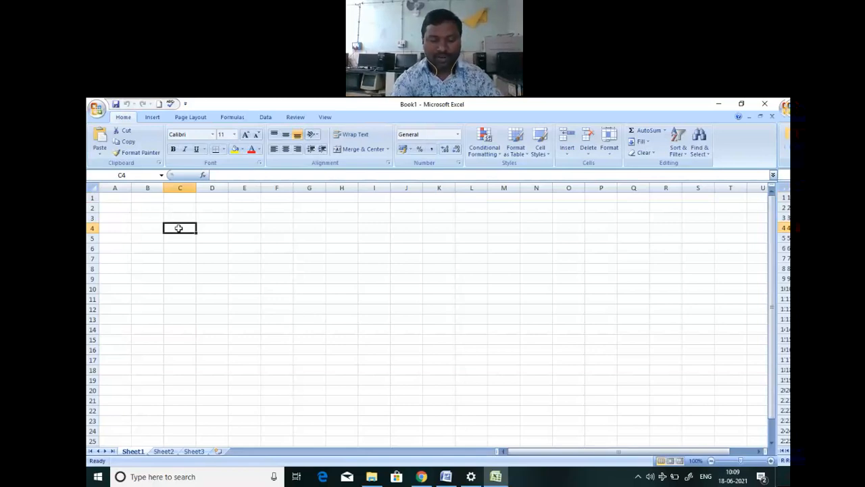
type("offf")
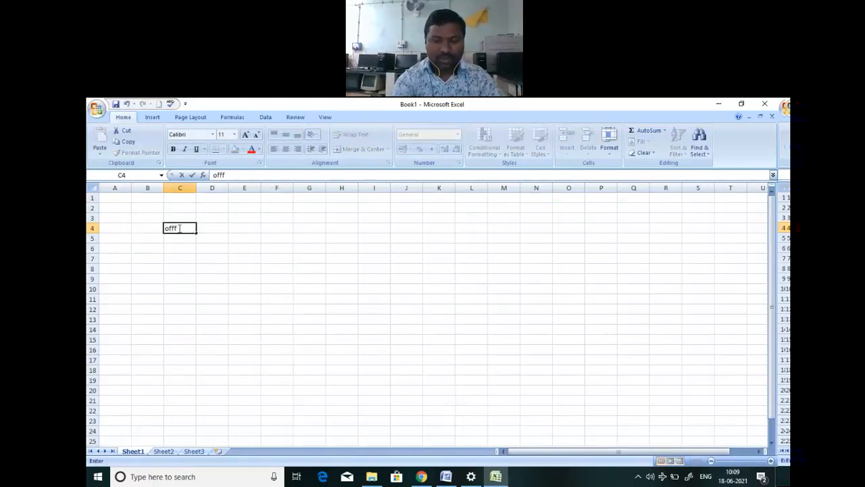
key("BackSpace")
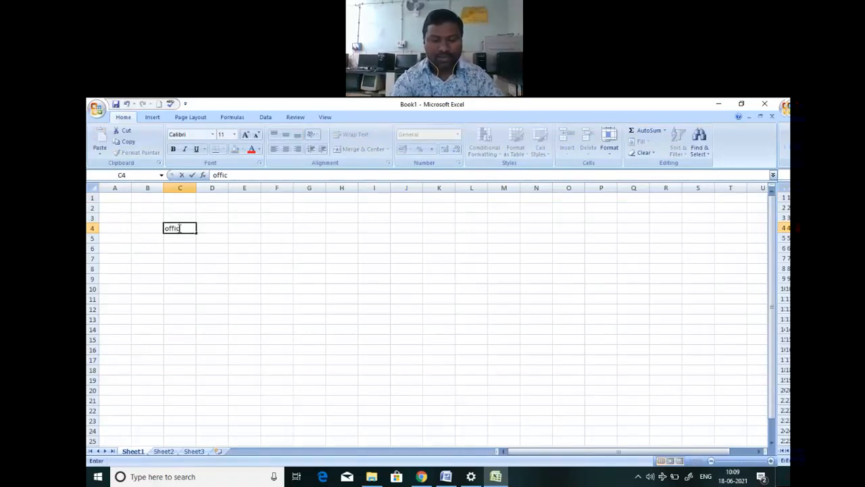
type("ice Automation")
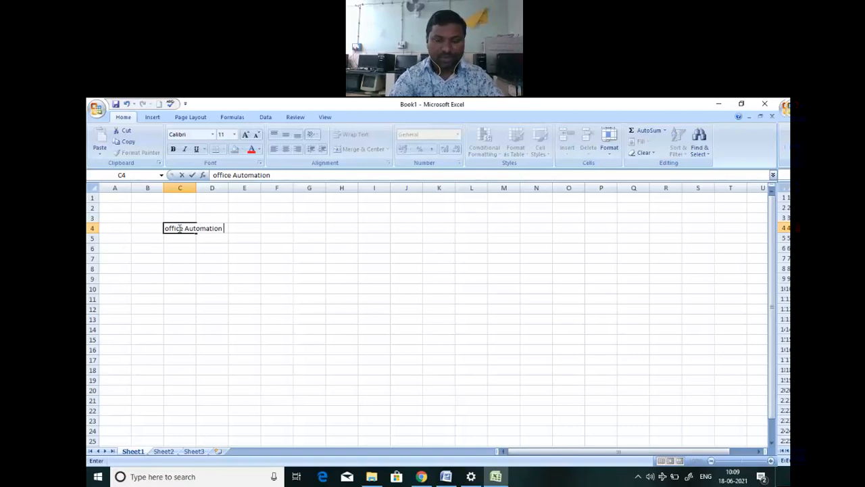
type(" Tools")
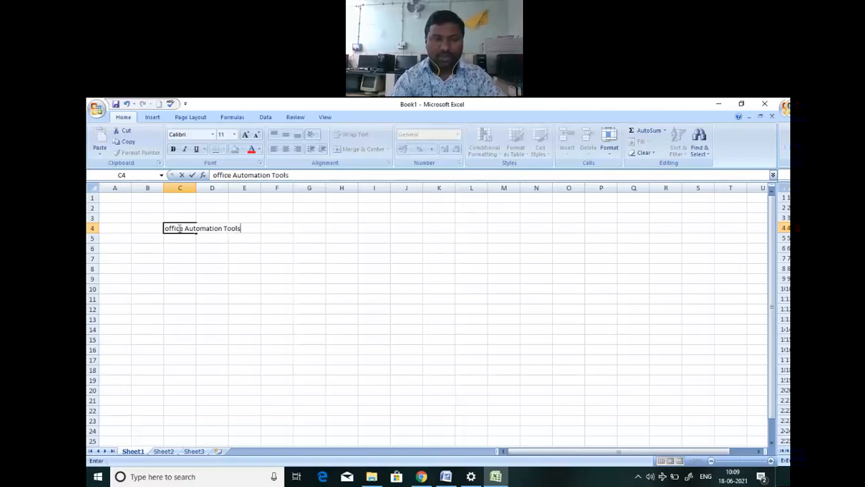
left_click(211, 250)
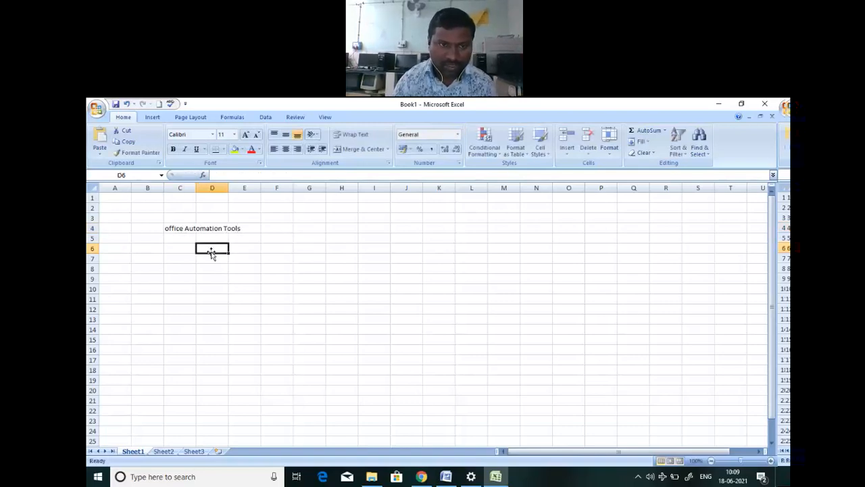
Increase the height of row 4 to about three text lines and wrap the text in cell C4.
left_click(181, 228)
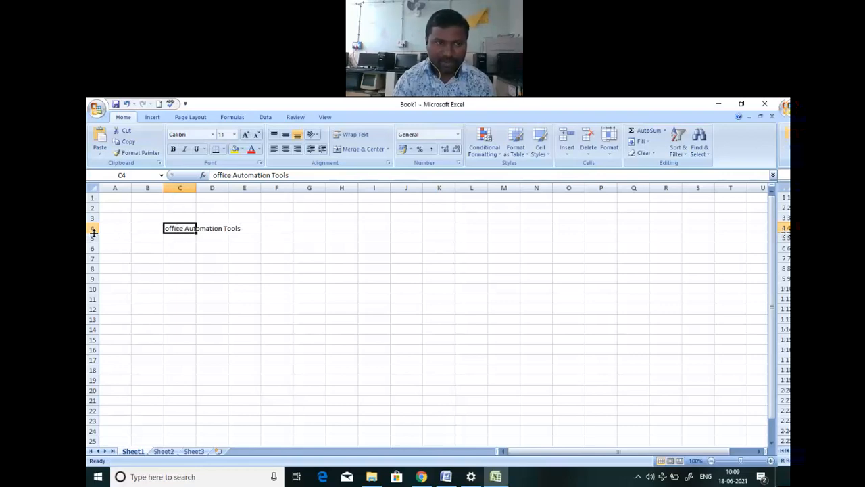
left_click_drag(92, 232, 93, 251)
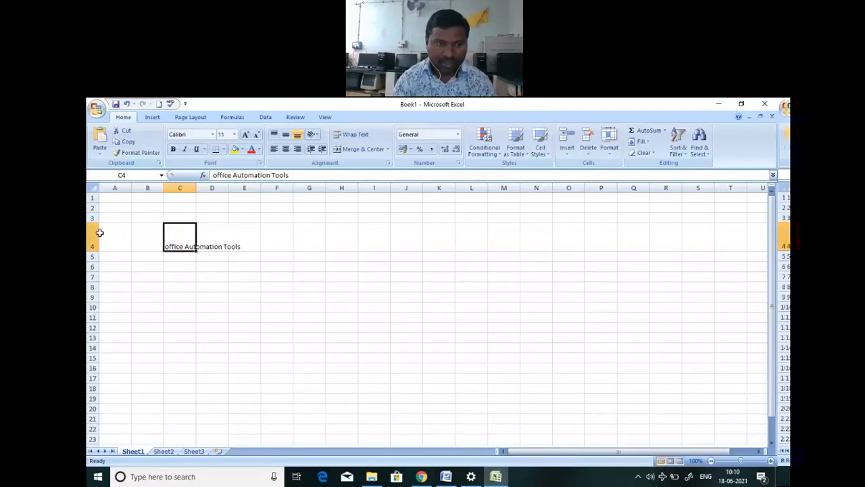
right_click(180, 245)
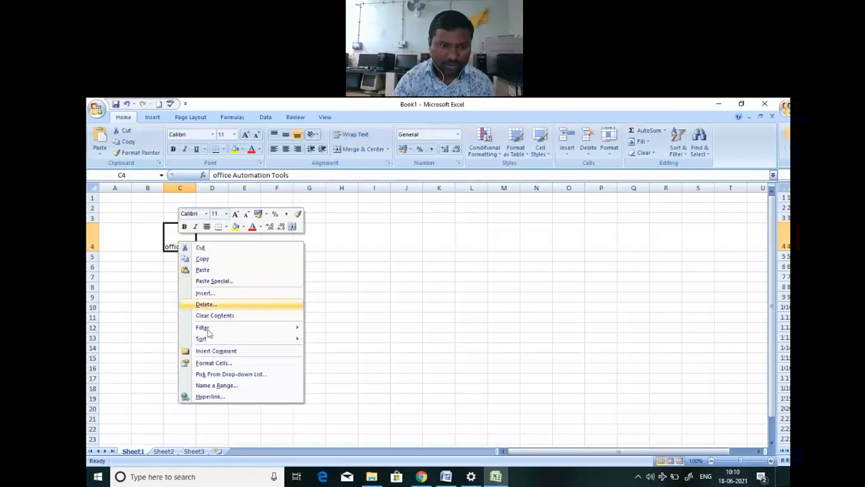
mouse_move(213, 343)
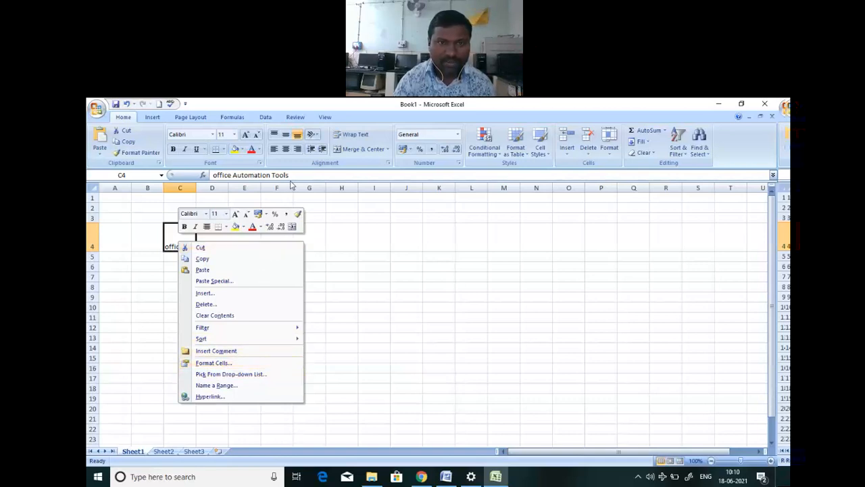
left_click(358, 135)
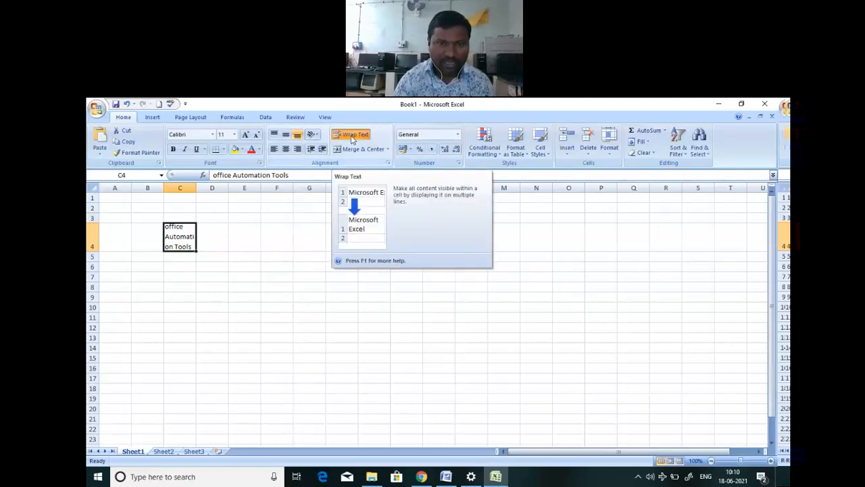
Enter "psc and kvsc govt college" in cell C5 and wrap its text within the cell.
left_click(184, 260)
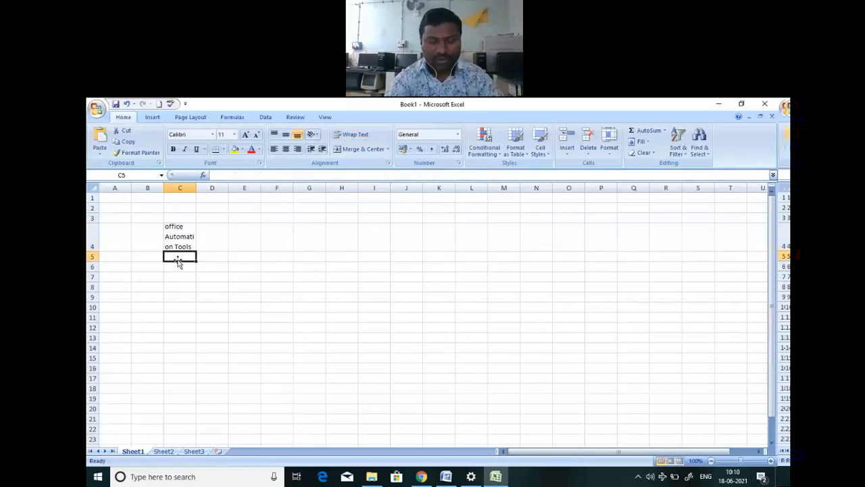
type("psc")
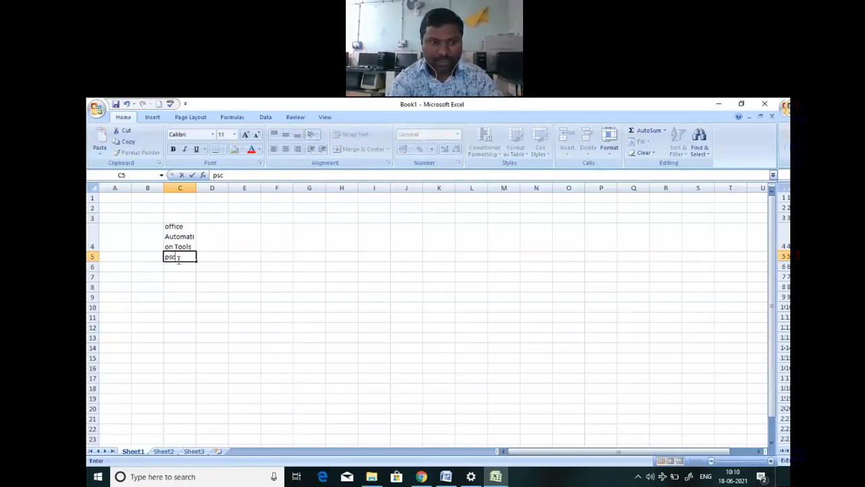
type(" an")
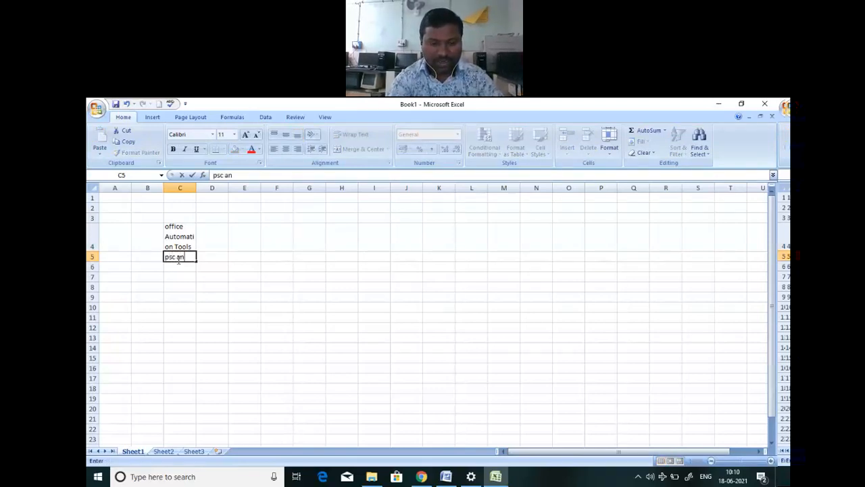
type("d kv")
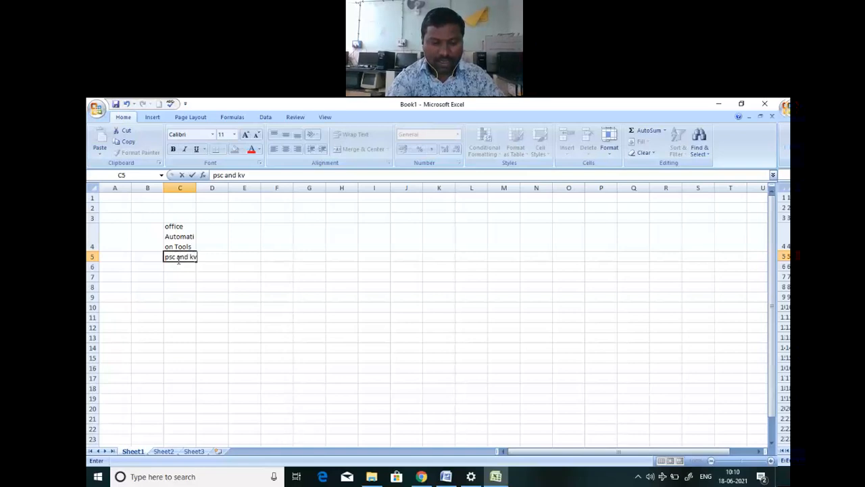
type("sc govt c")
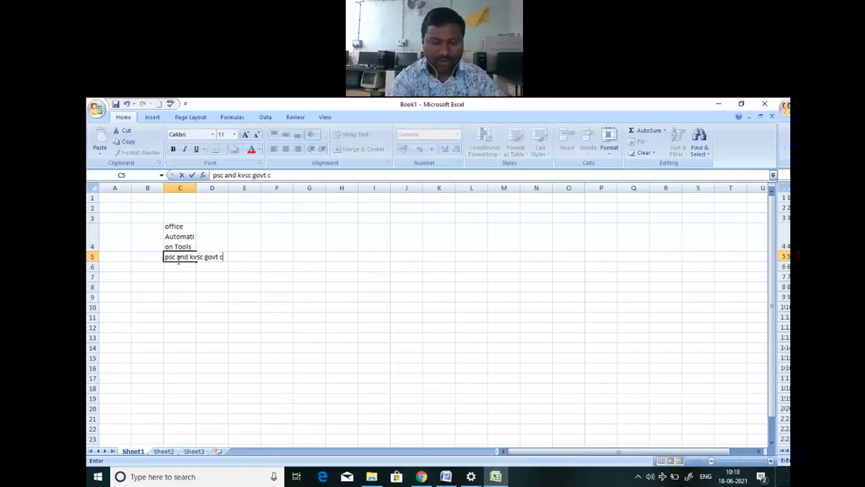
type("ollege")
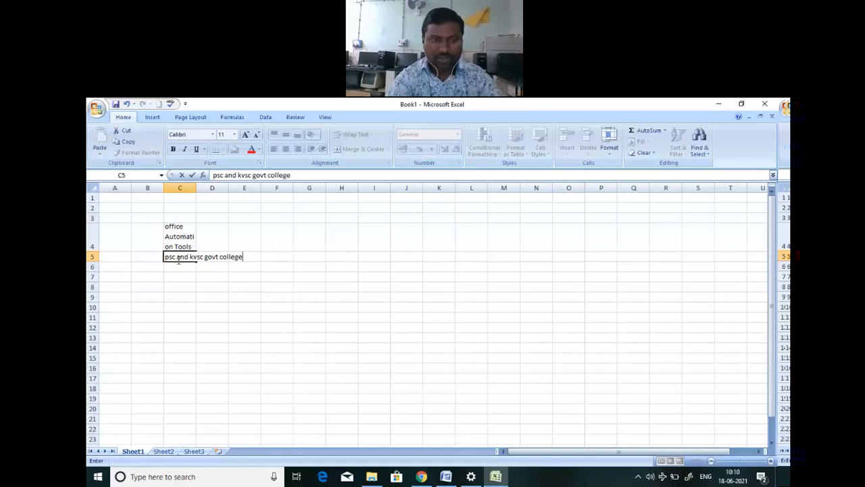
left_click(186, 299)
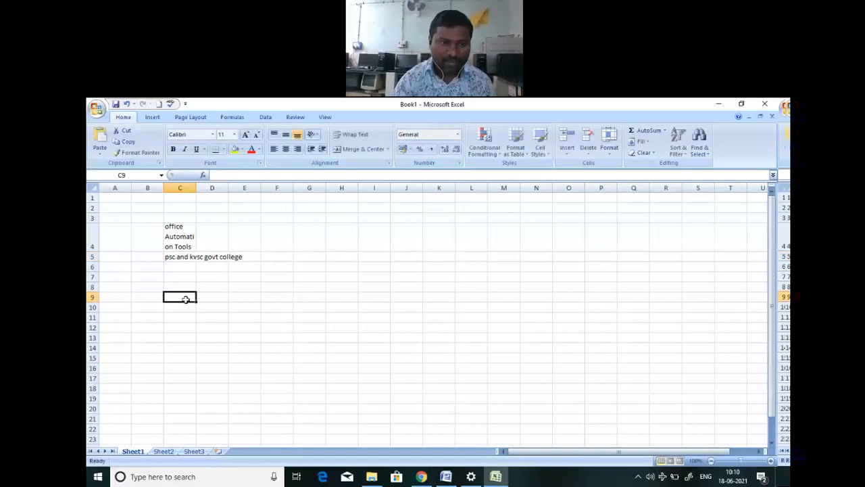
left_click(180, 259)
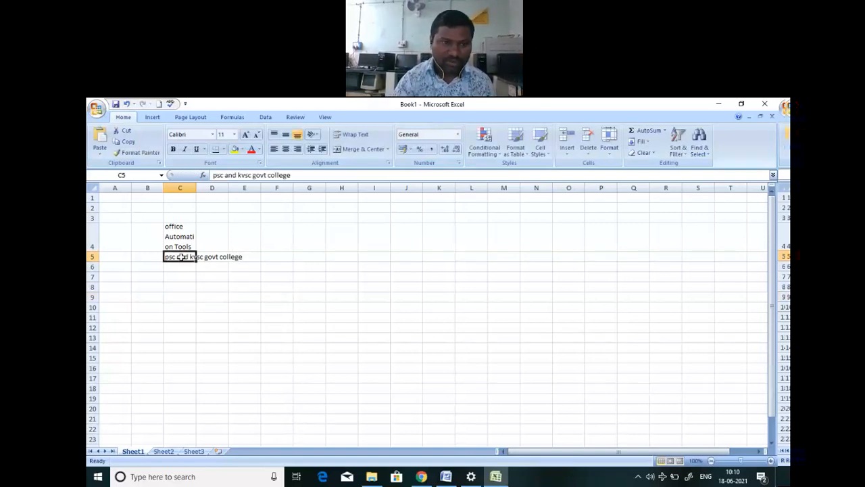
left_click(351, 133)
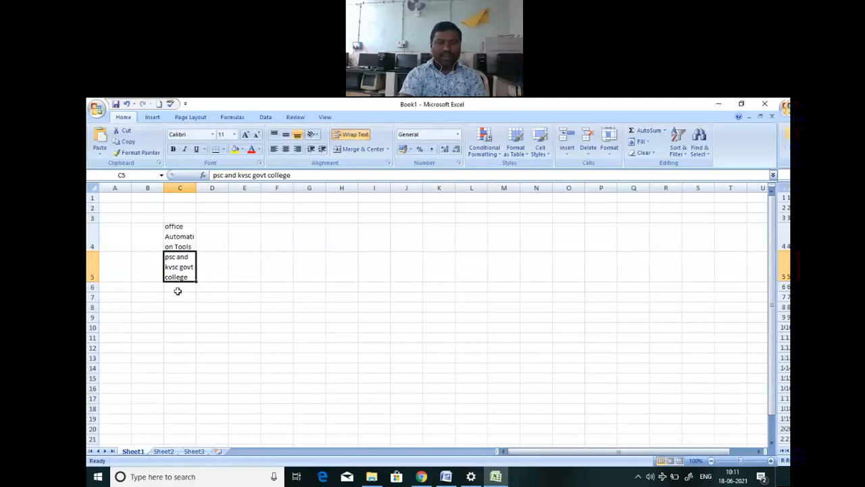
left_click(176, 288)
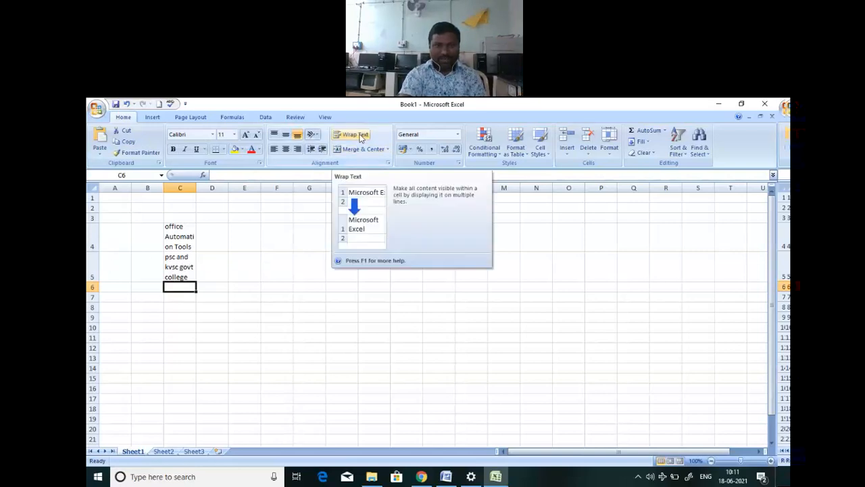
left_click(180, 264)
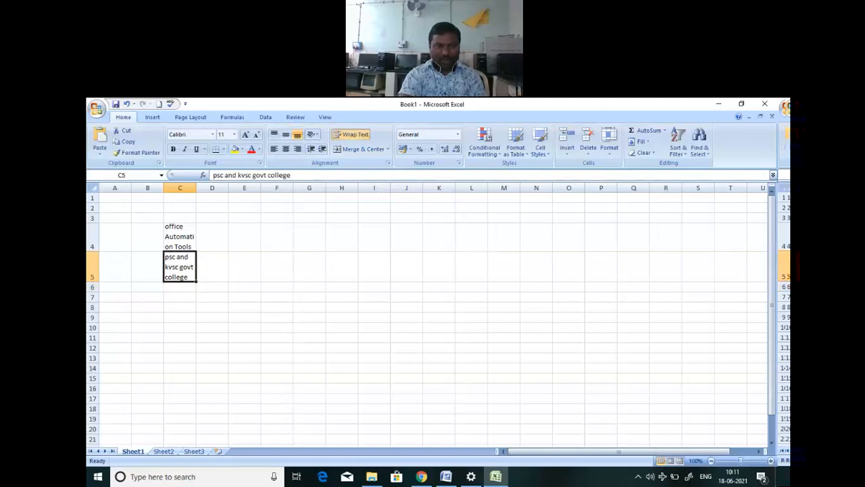
left_click(189, 313)
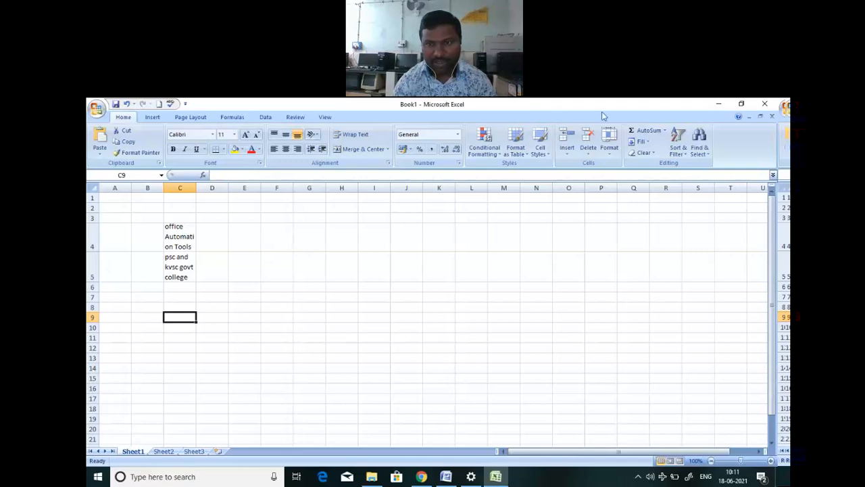
left_click(528, 113)
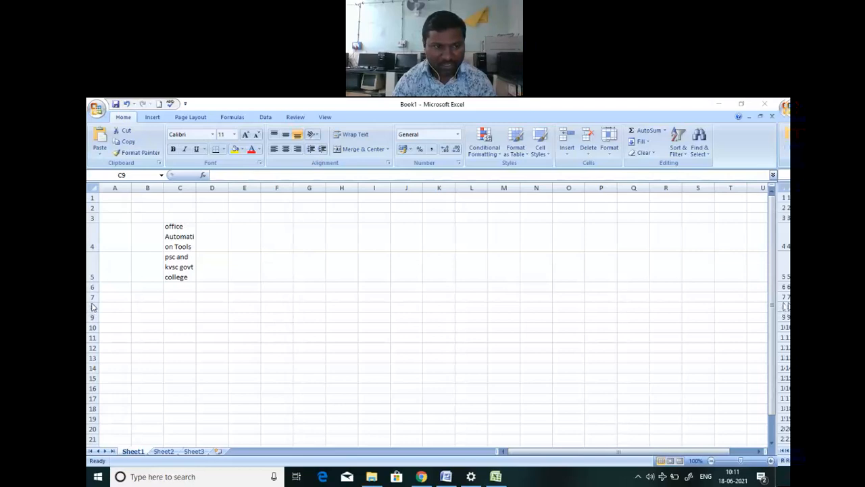
left_click(181, 312)
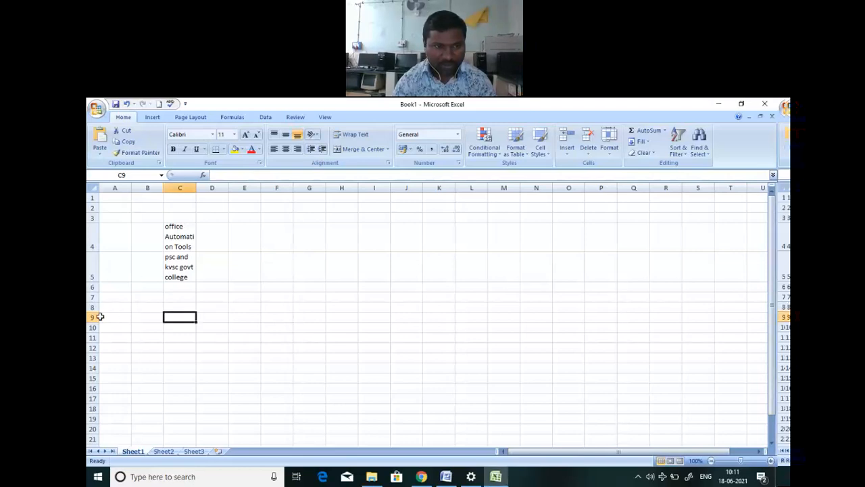
left_click(186, 305)
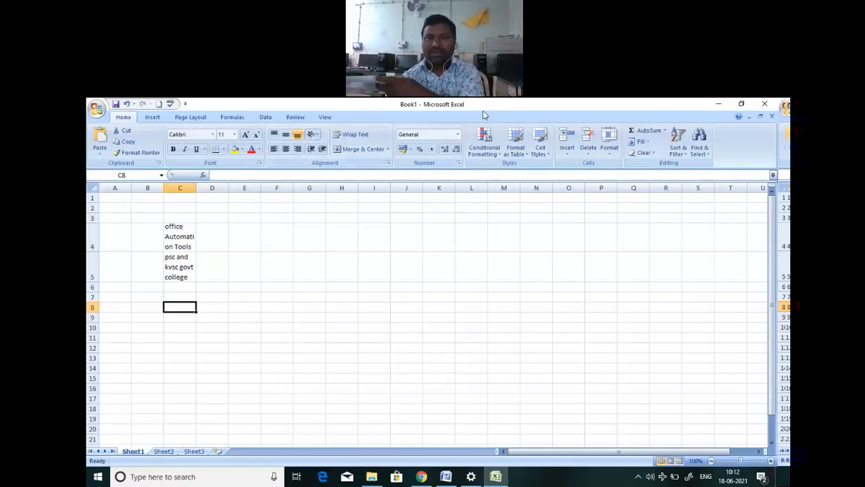
left_click(408, 108)
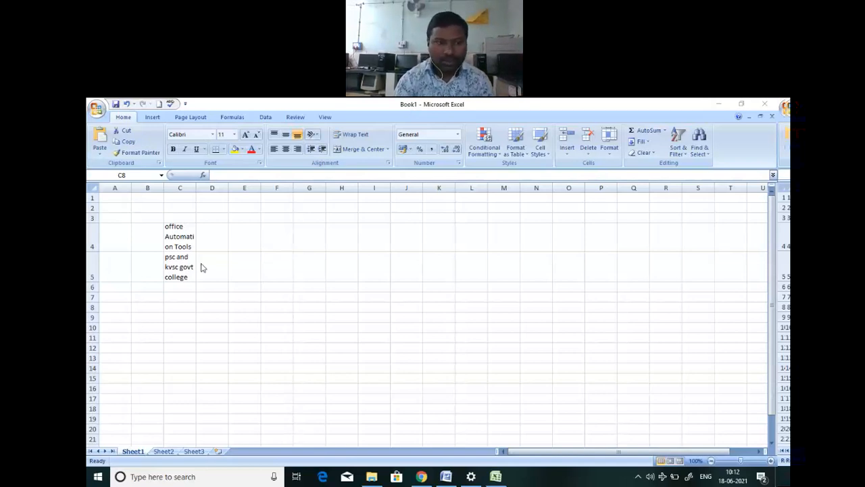
left_click(180, 309)
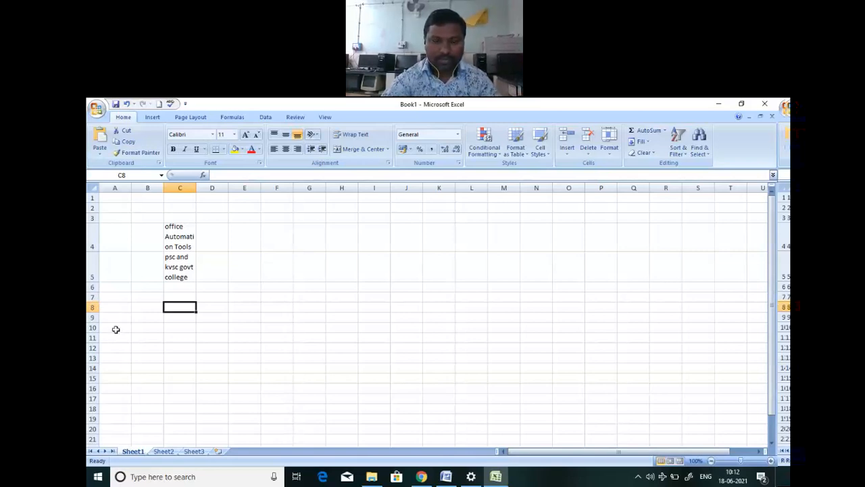
Reduce row 7 to about two thirds of its height and enlarge row 8 to more than three times its height.
key("super+plus")
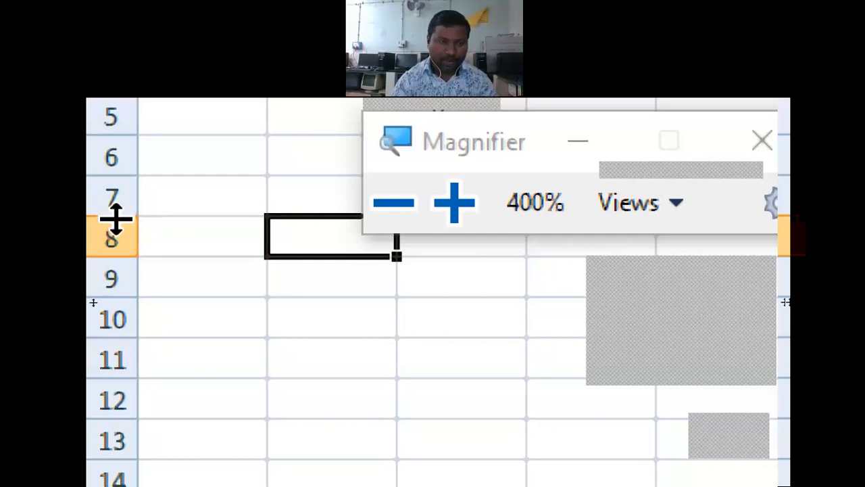
left_click_drag(115, 216, 115, 204)
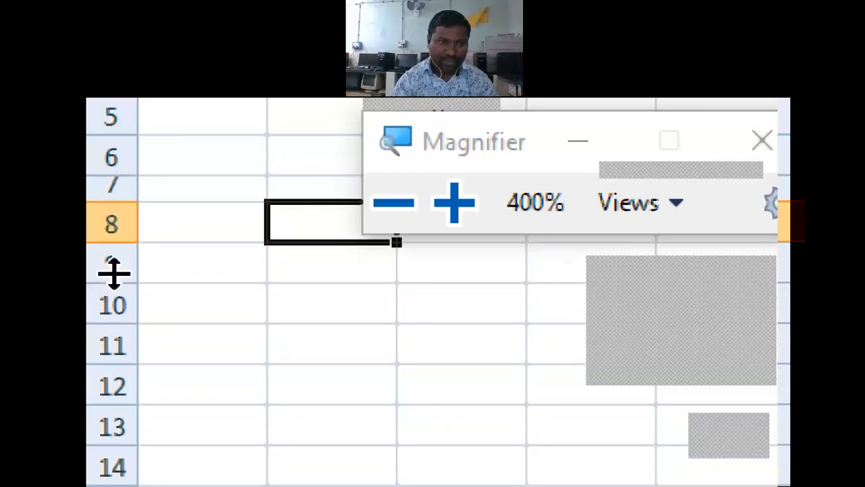
left_click_drag(119, 238, 114, 326)
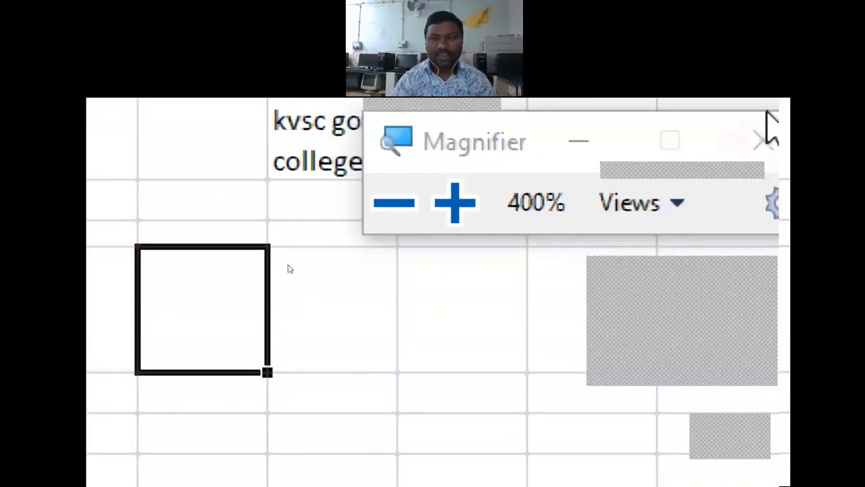
left_click(764, 140)
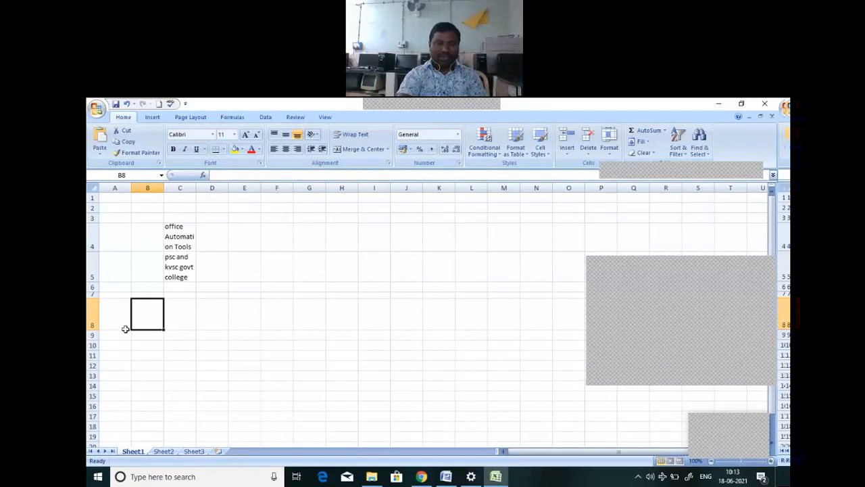
mouse_move(93, 328)
left_mouse_down()
mouse_move(94, 311)
mouse_move(98, 373)
mouse_move(93, 334)
left_mouse_up()
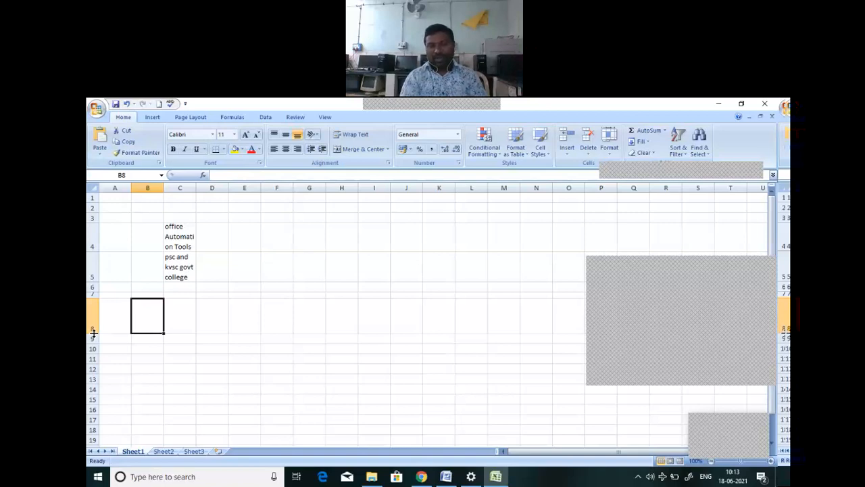
left_click(118, 185)
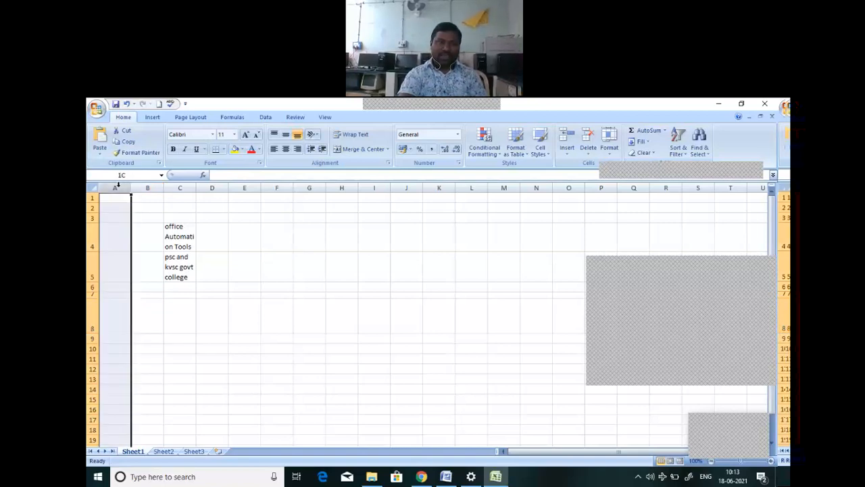
left_click(189, 193)
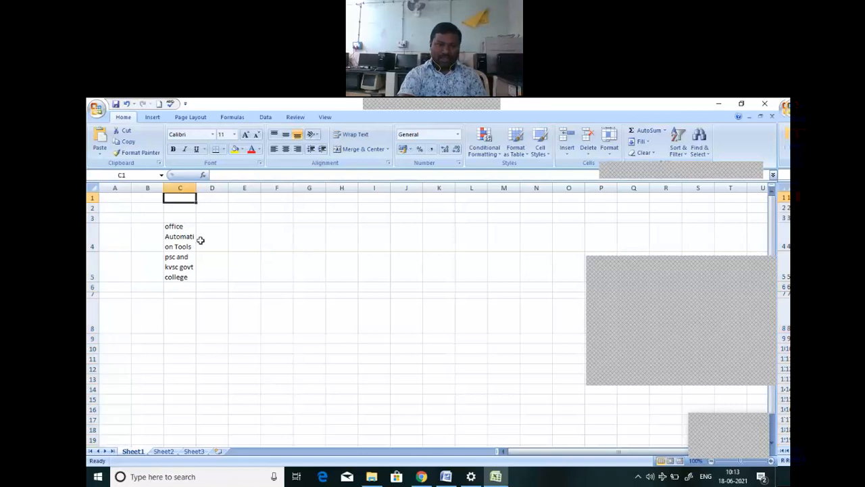
Widen column C to nearly three times its width so the wrapped texts in C4 and C5 each fit on one line.
left_click(180, 309)
left_click(180, 268)
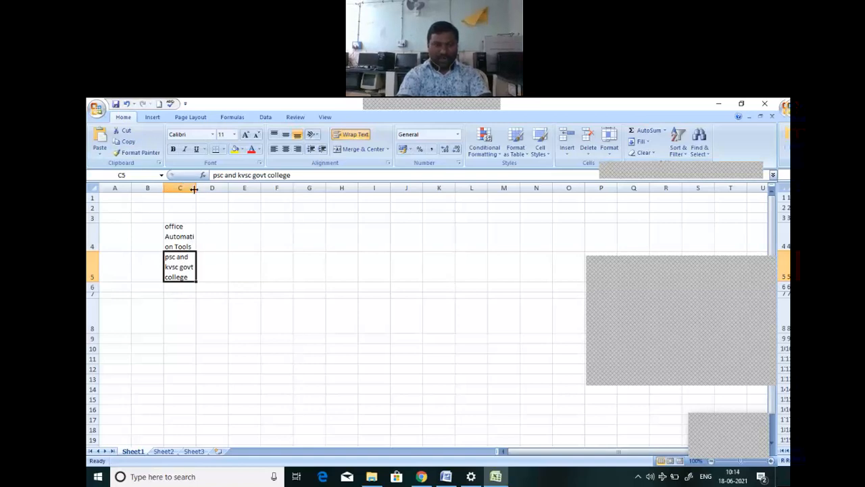
left_click_drag(194, 190, 224, 194)
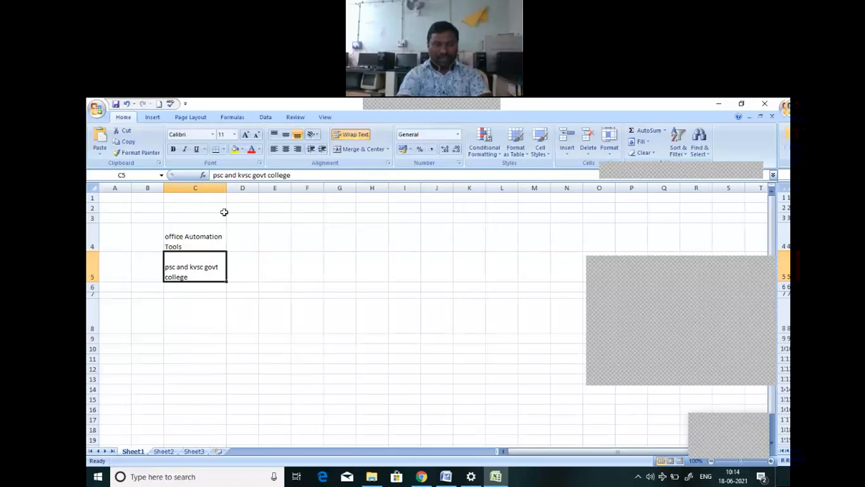
left_click_drag(227, 188, 254, 195)
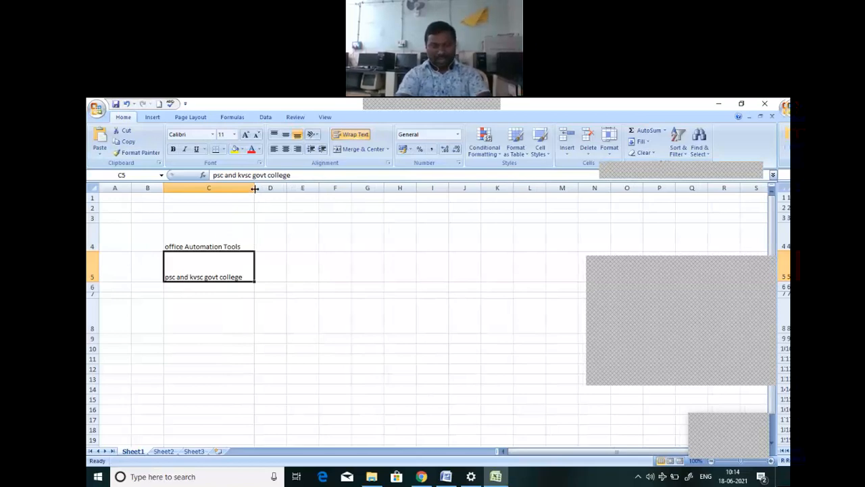
Narrow column C to slightly more than a standard column width so the texts in C4 and C5 wrap onto three lines.
left_click(300, 299)
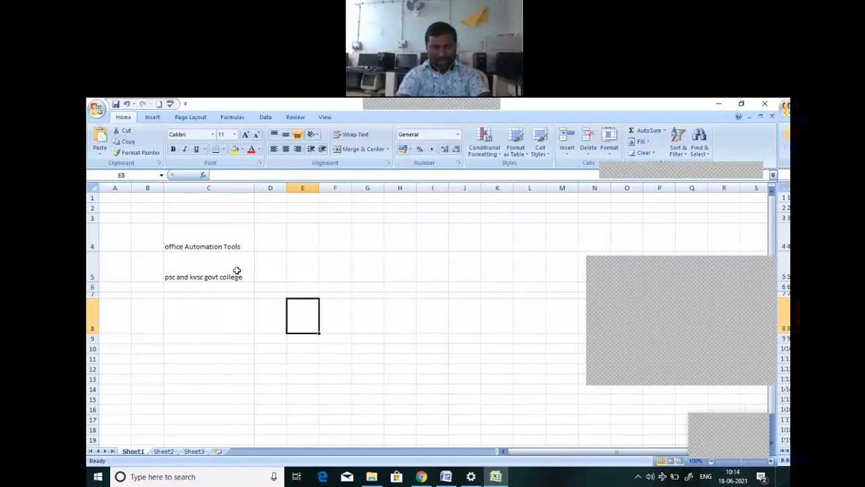
left_click(236, 271)
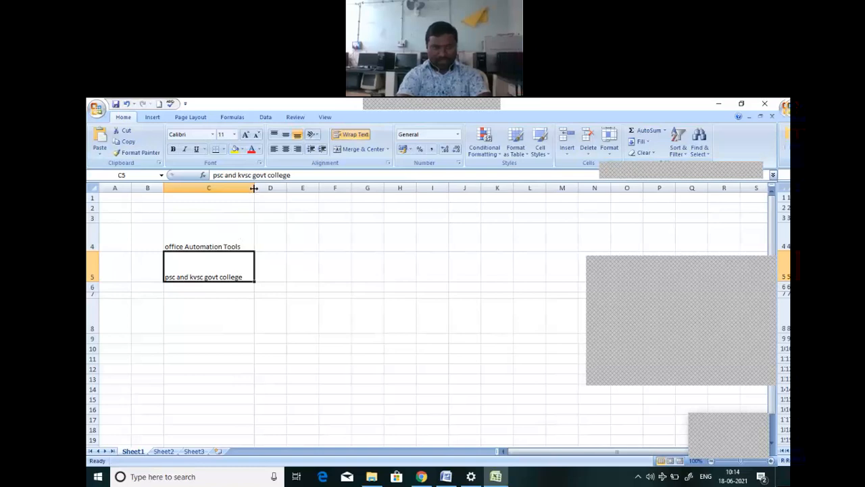
left_click_drag(254, 188, 199, 196)
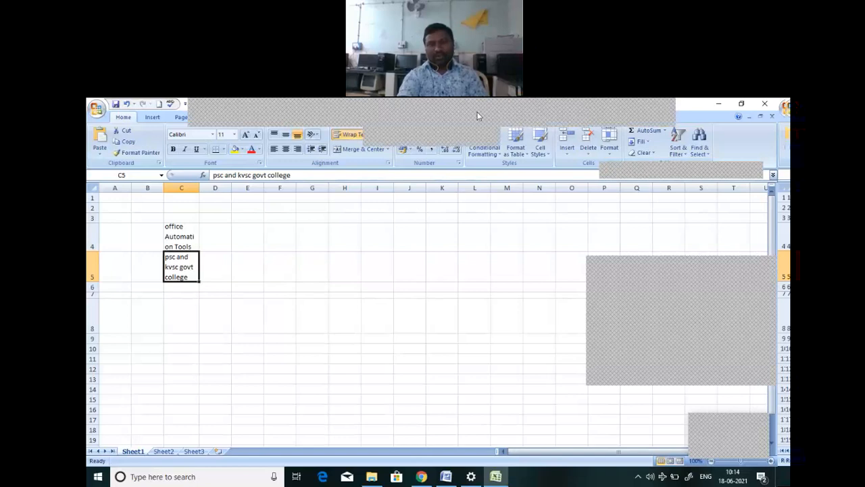
left_click(489, 117)
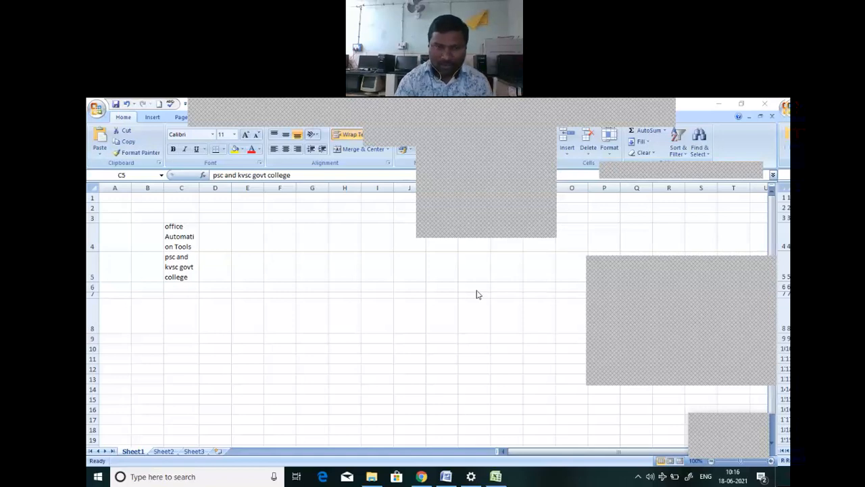
left_click(378, 318)
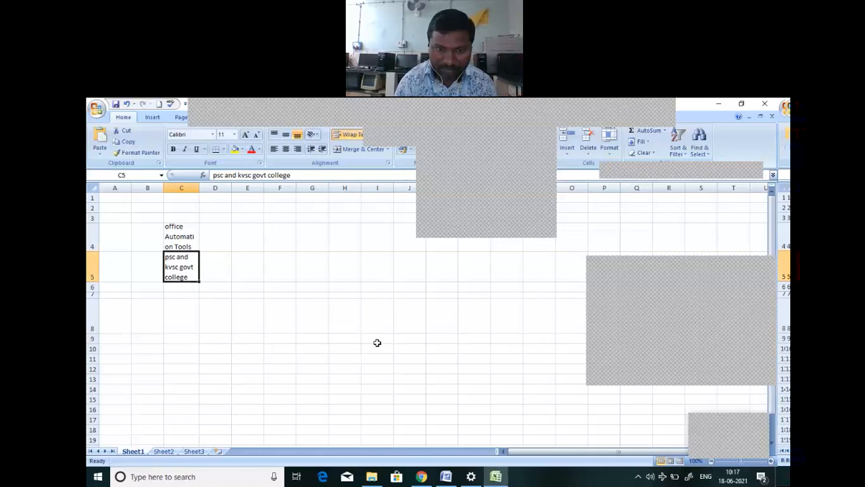
left_click(377, 342)
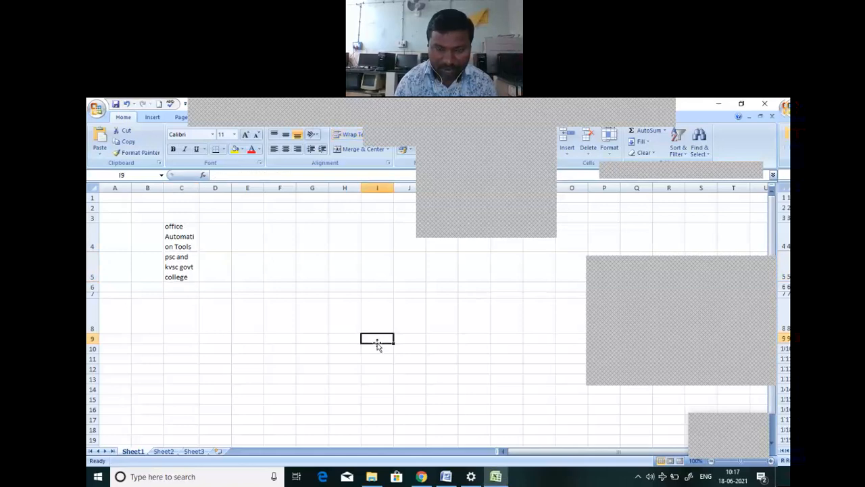
Enter the numbers 23, 34, 45, 56 and 67 down cells I4 to I8.
left_click(379, 240)
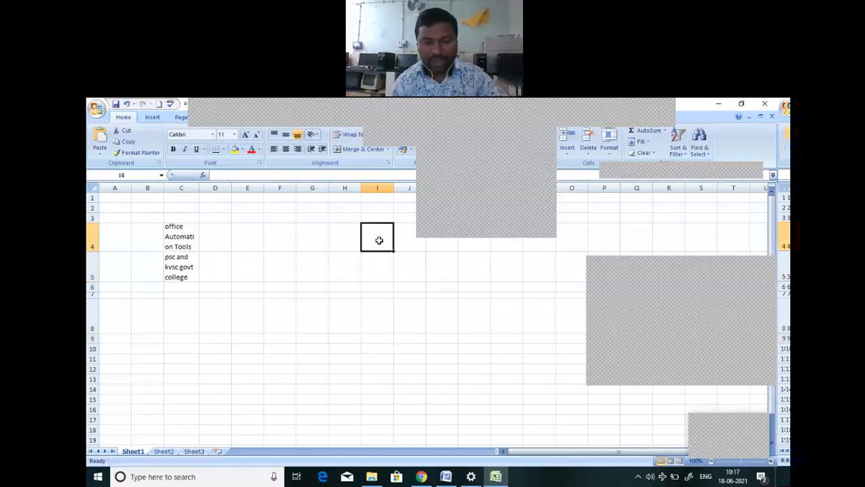
type("23")
key("Return")
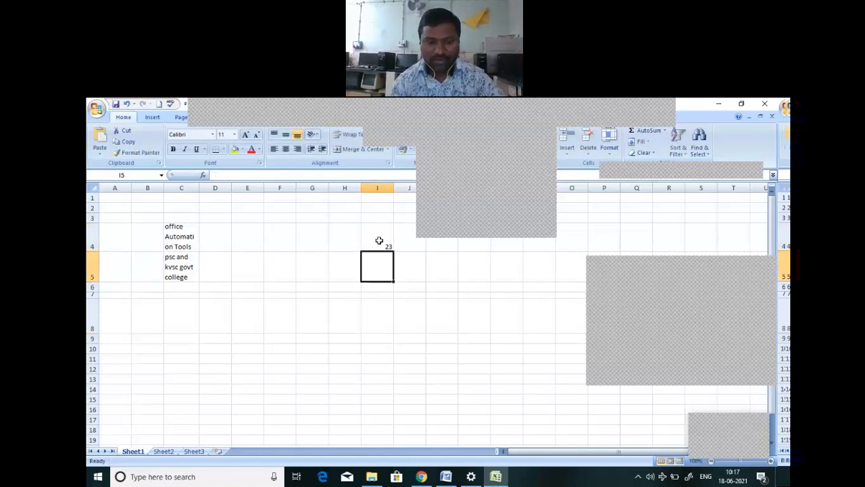
type("34")
key("Return")
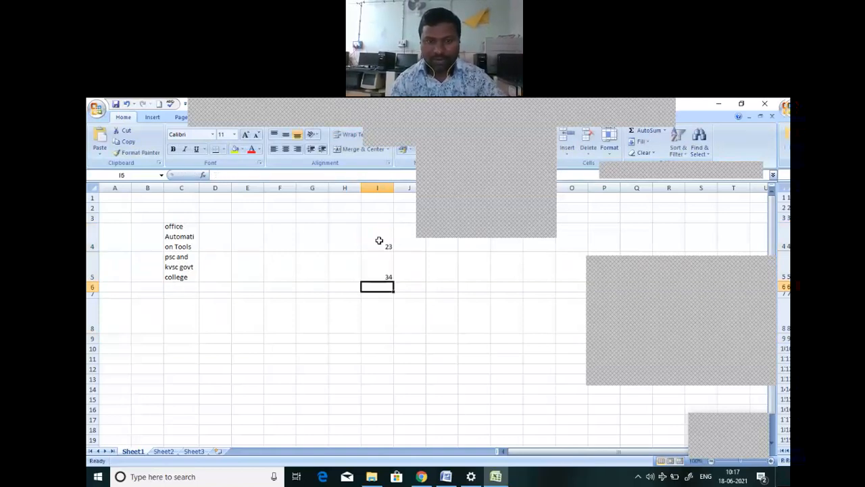
key("Return")
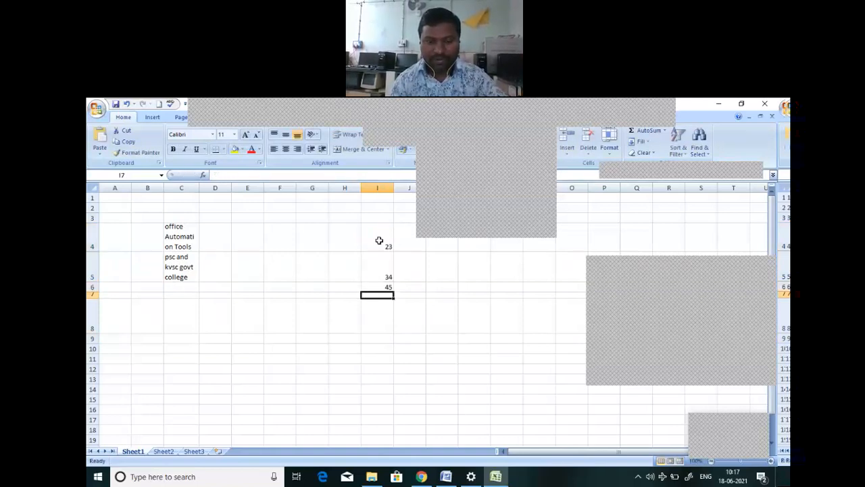
type("56")
key("Return")
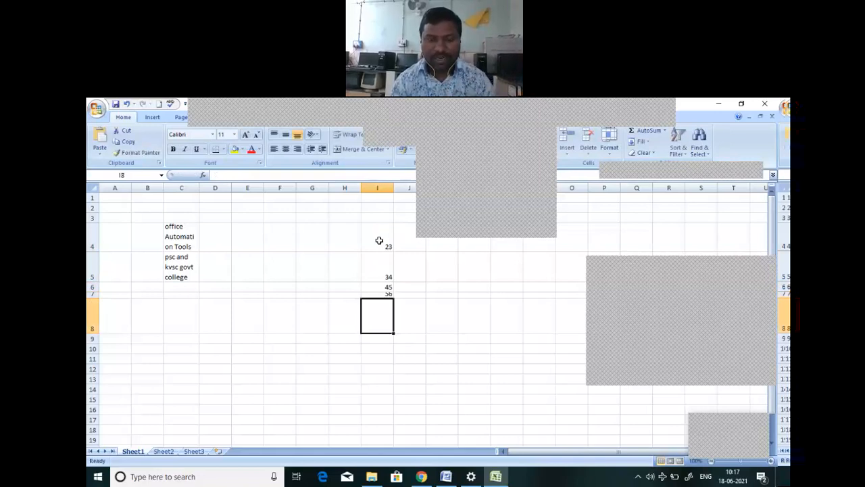
type("67")
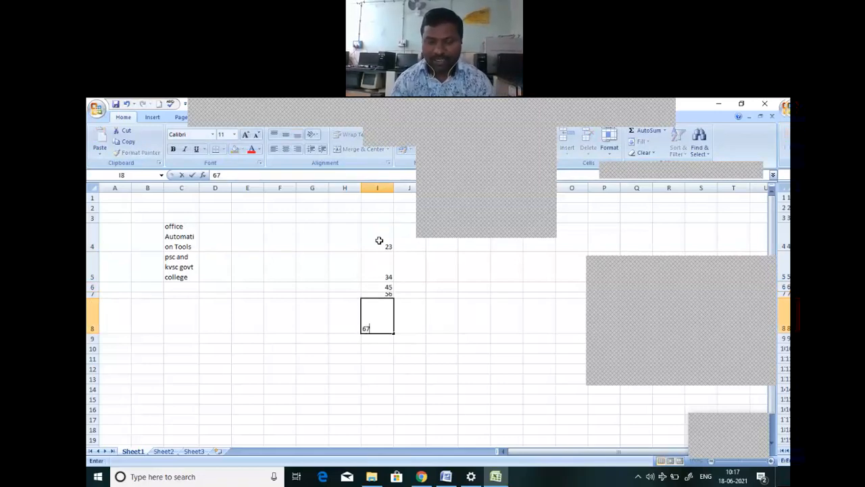
key("Return")
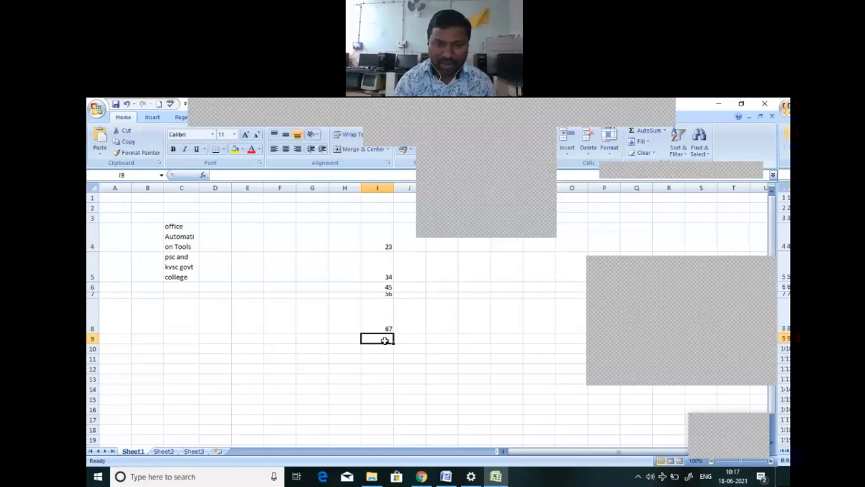
Increase the height of row 7 to about twice that of a standard row so the number in I7 shows fully.
left_click(384, 243)
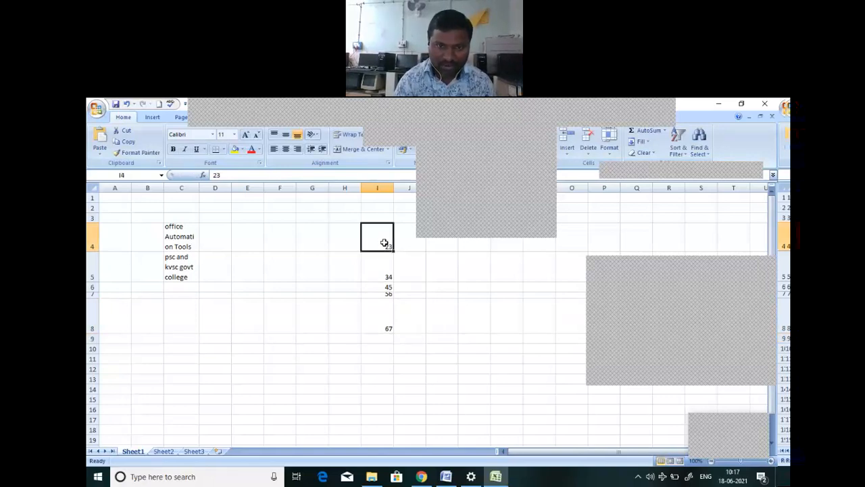
left_click(385, 269)
left_click_drag(384, 287, 382, 296)
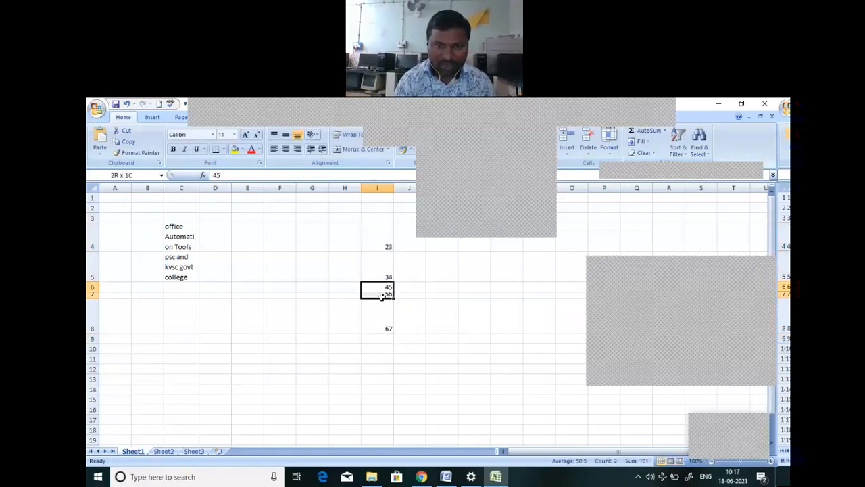
left_click(382, 295)
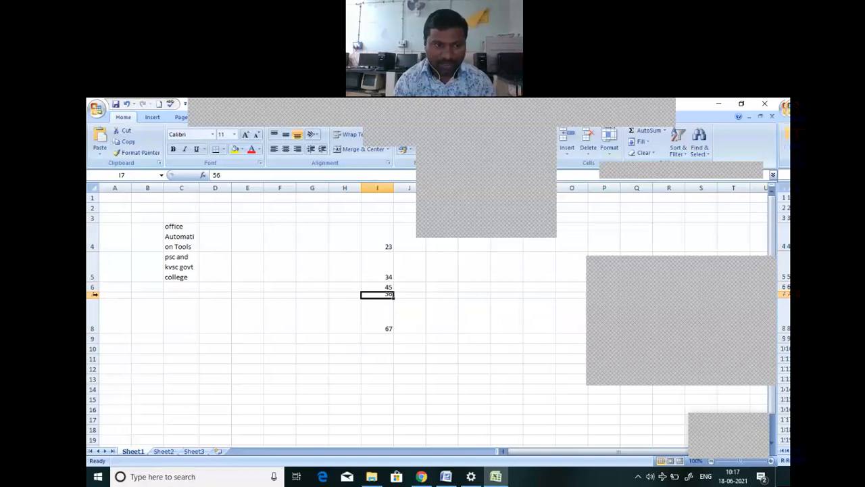
left_click_drag(94, 299, 93, 314)
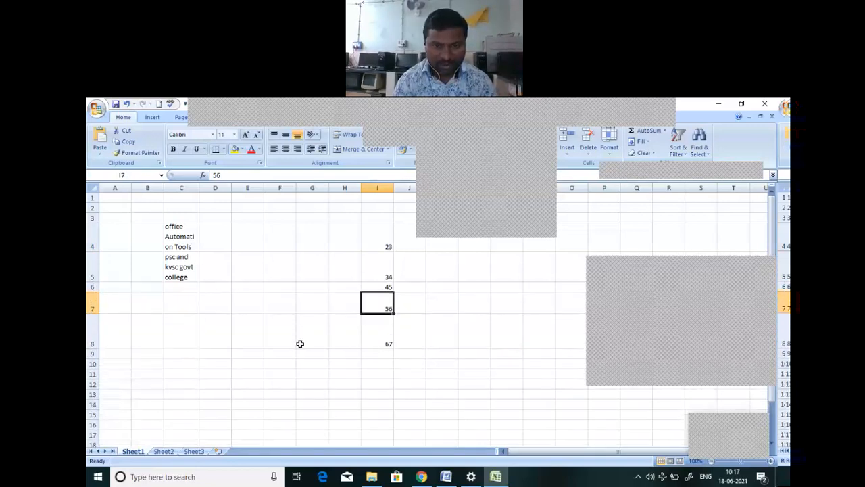
left_click(379, 353)
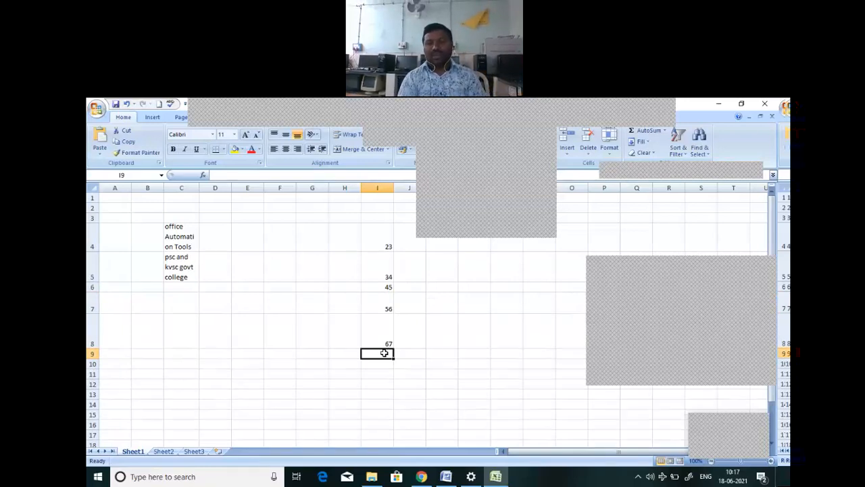
left_click(545, 146)
left_click_drag(377, 355, 386, 338)
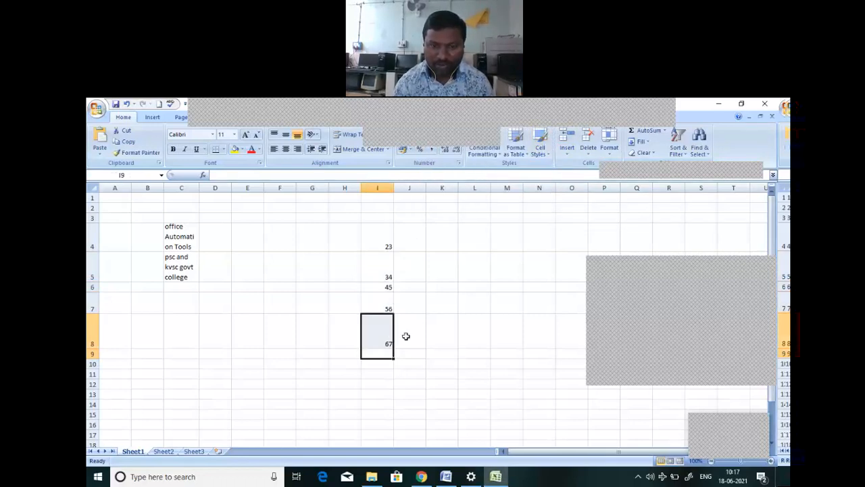
left_click(406, 336)
Add up the five numbers of column I in cell I9 with the formula =(I4+I5+I6+I7+I8).
left_click(381, 354)
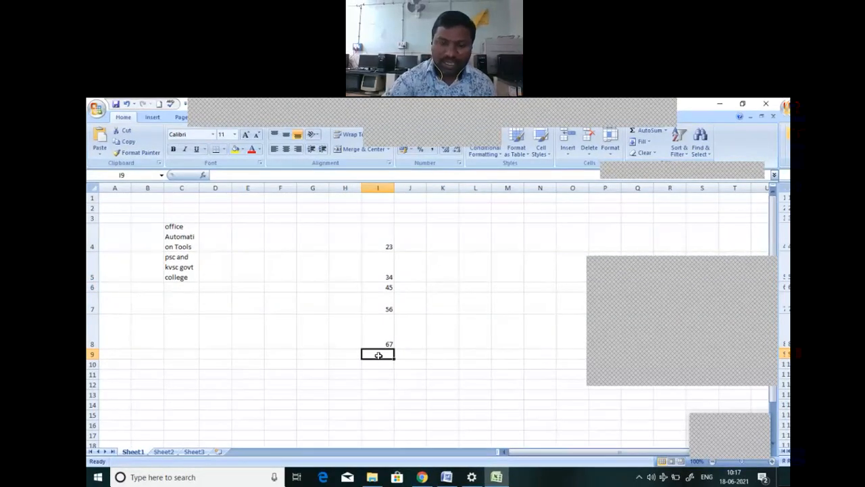
type("=")
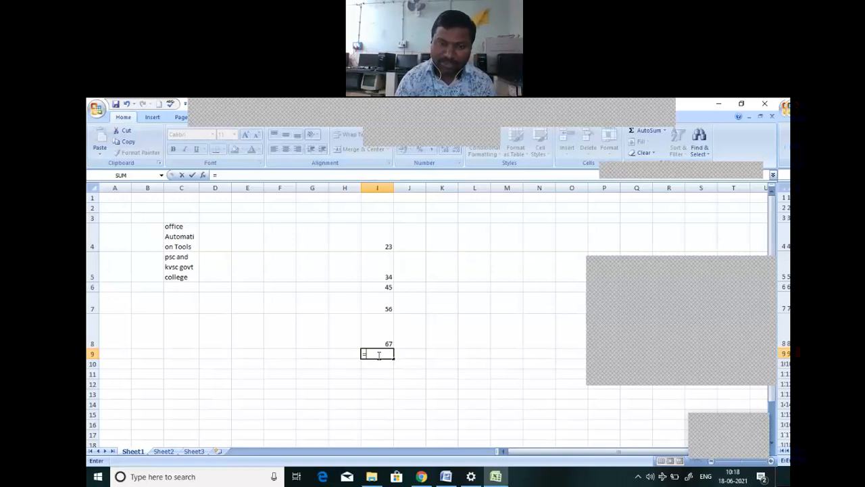
type("s")
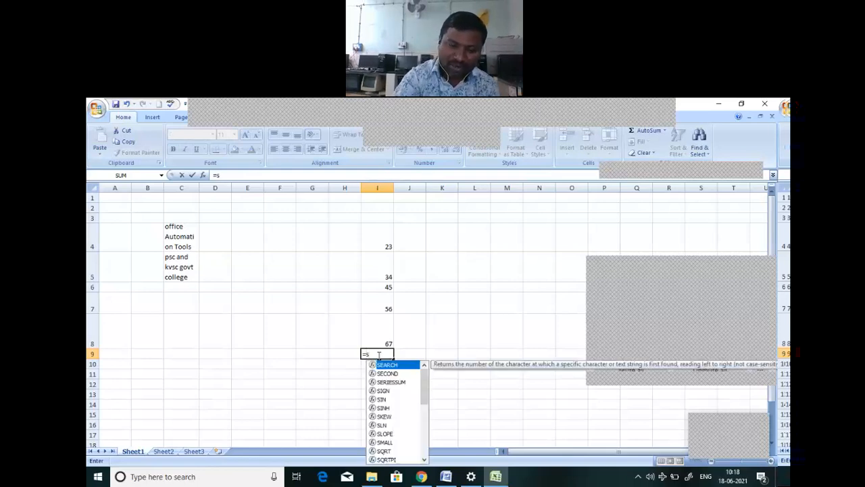
key("BackSpace")
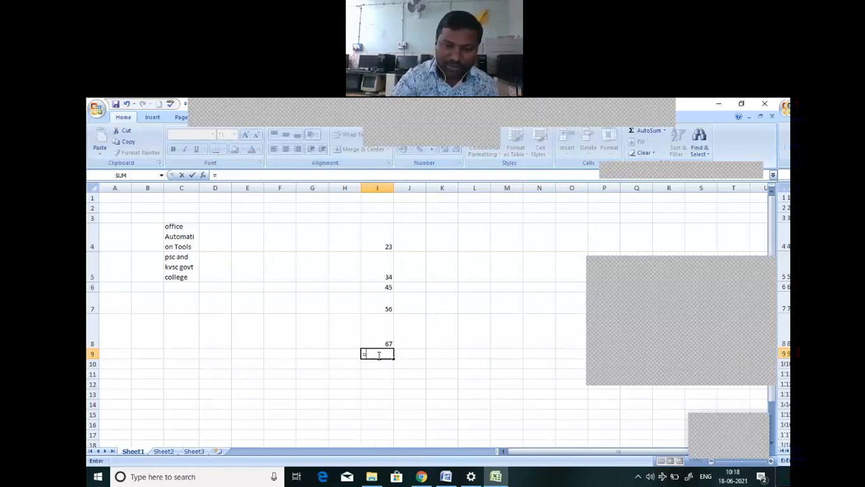
type("(")
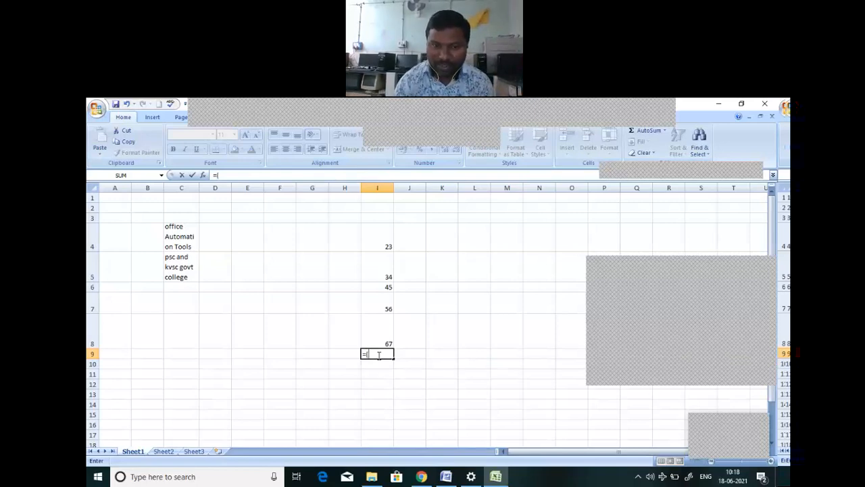
left_click(382, 245)
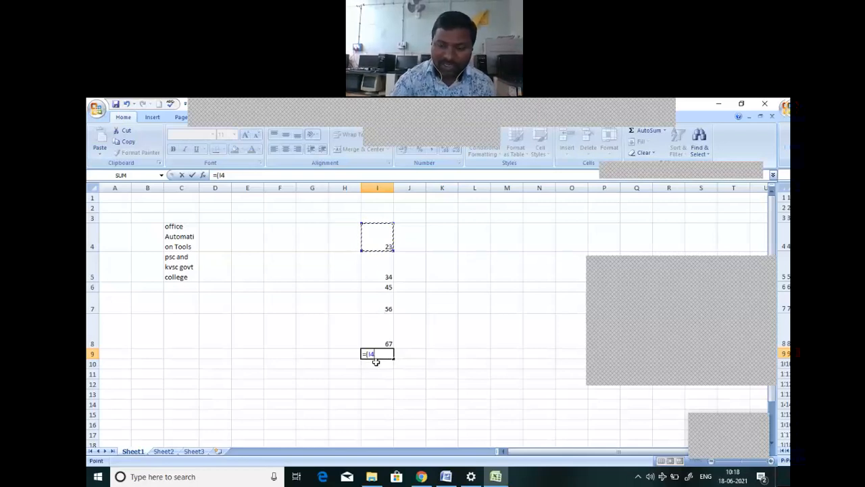
type("+")
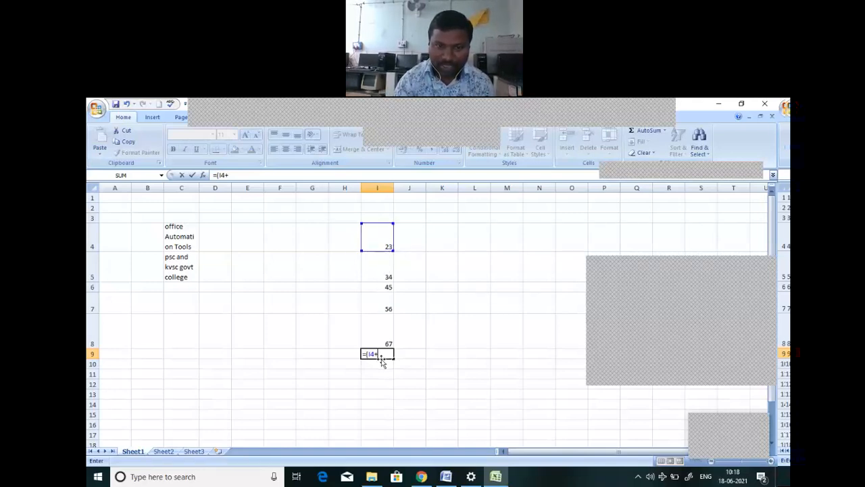
type("I5")
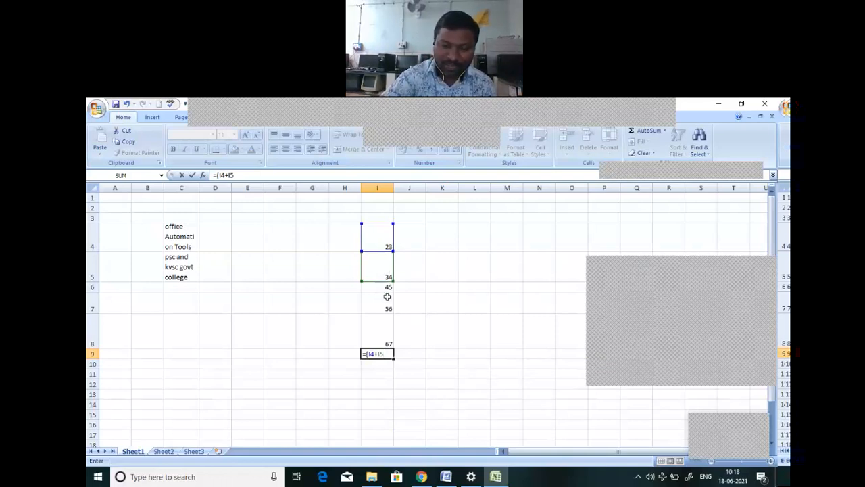
type("+")
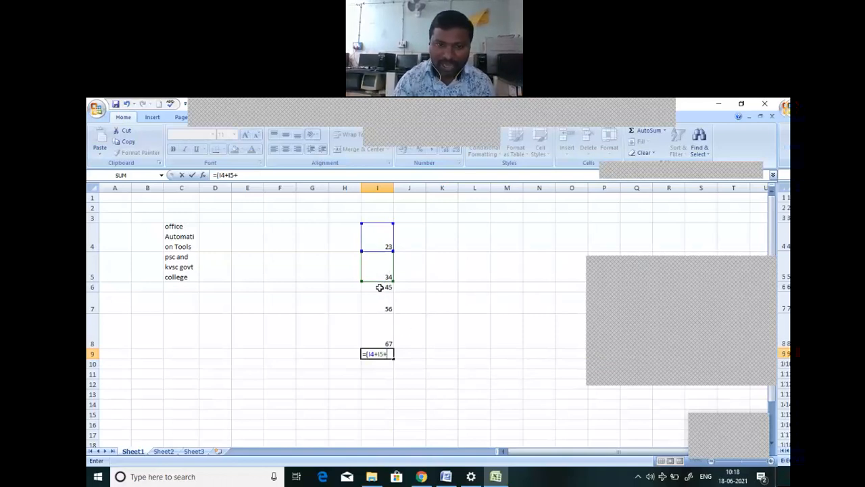
left_click(380, 288)
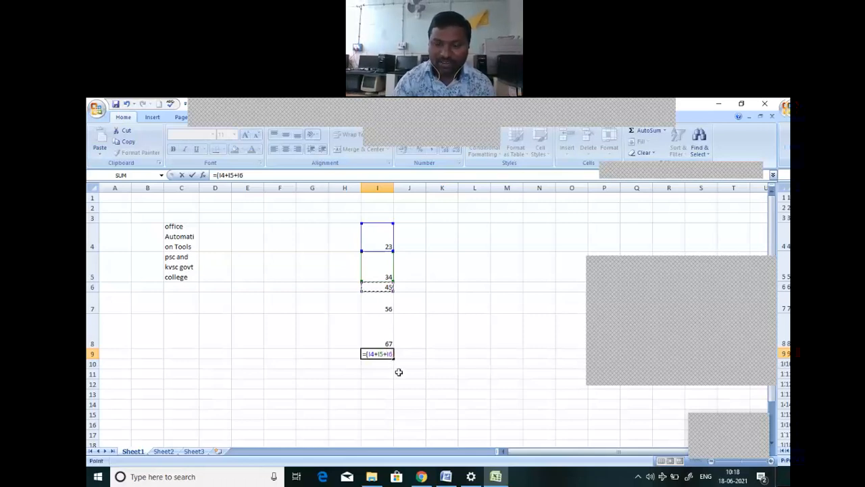
type("+")
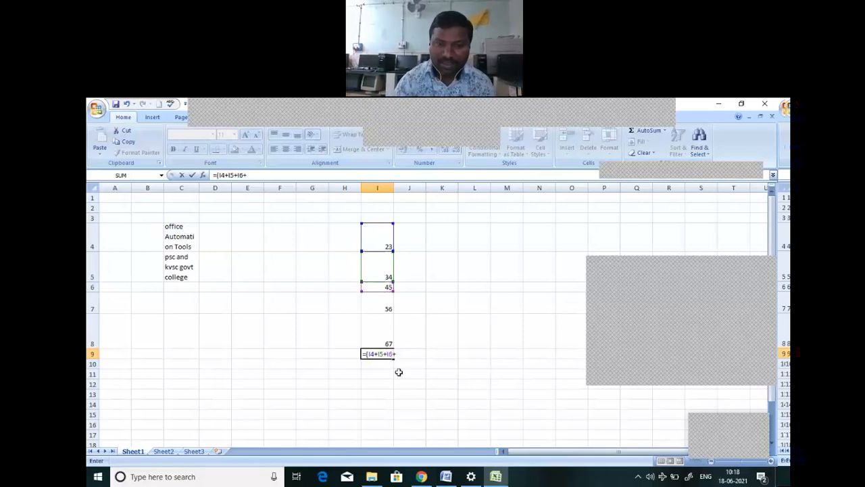
left_click(748, 284)
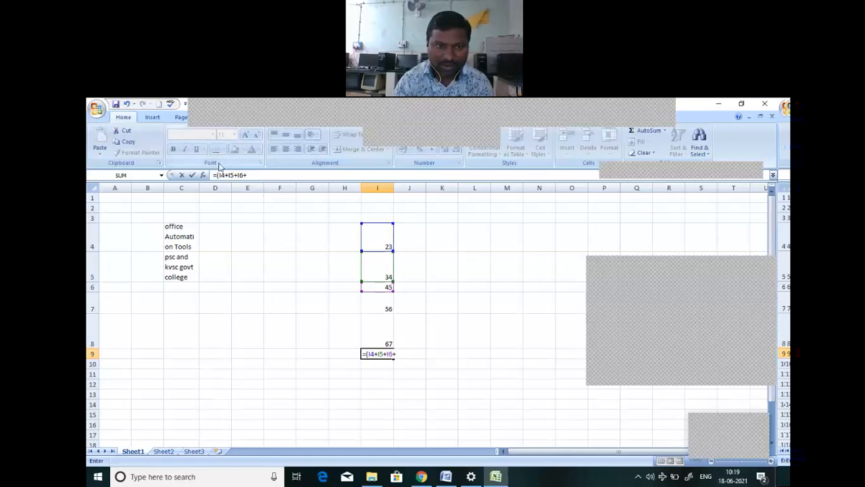
left_click(247, 174)
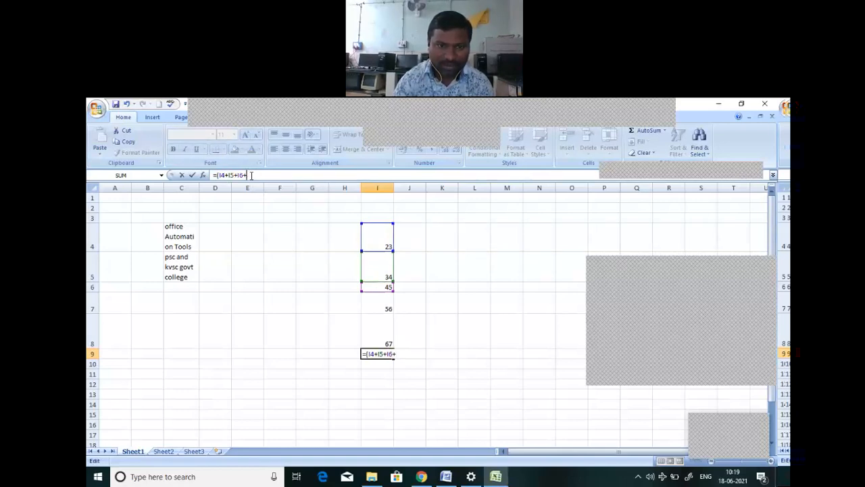
left_click(382, 305)
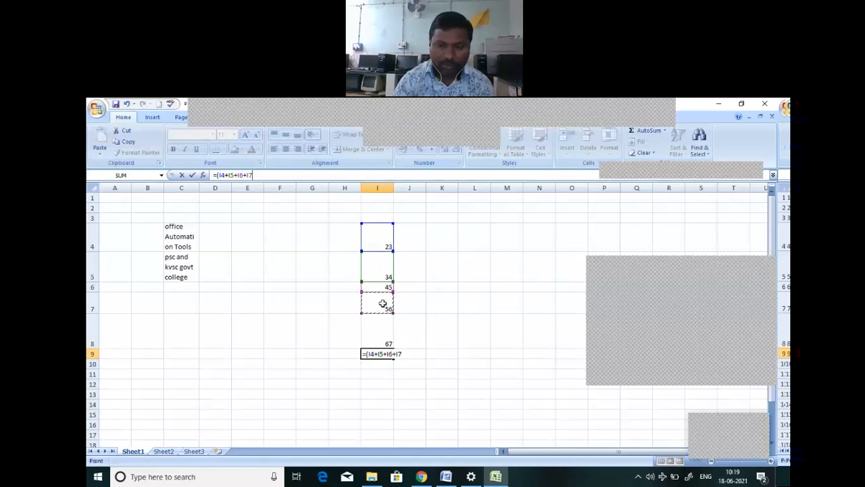
type("+")
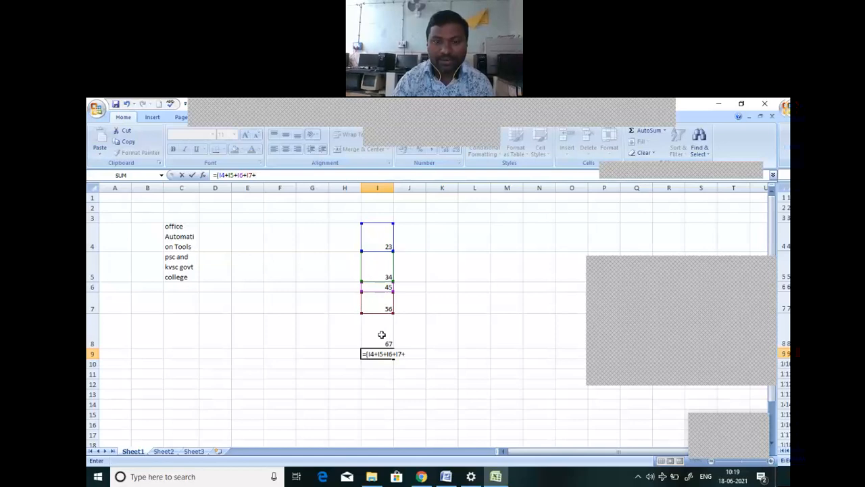
left_click(382, 335)
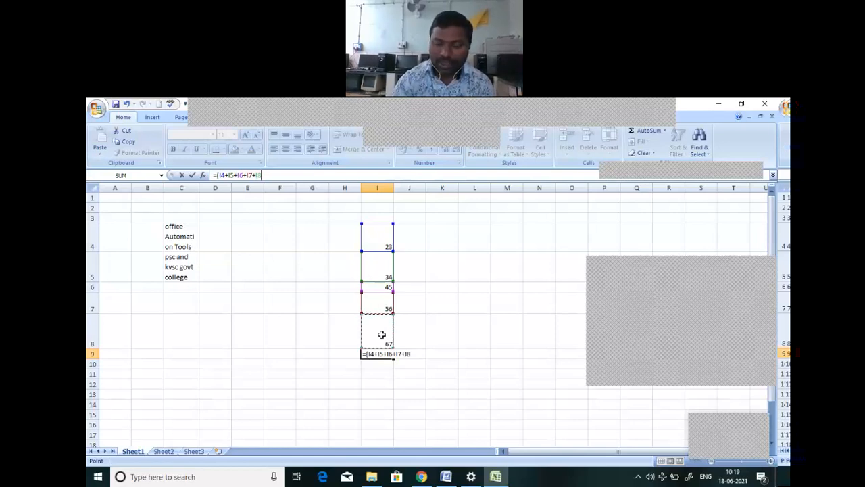
type(")")
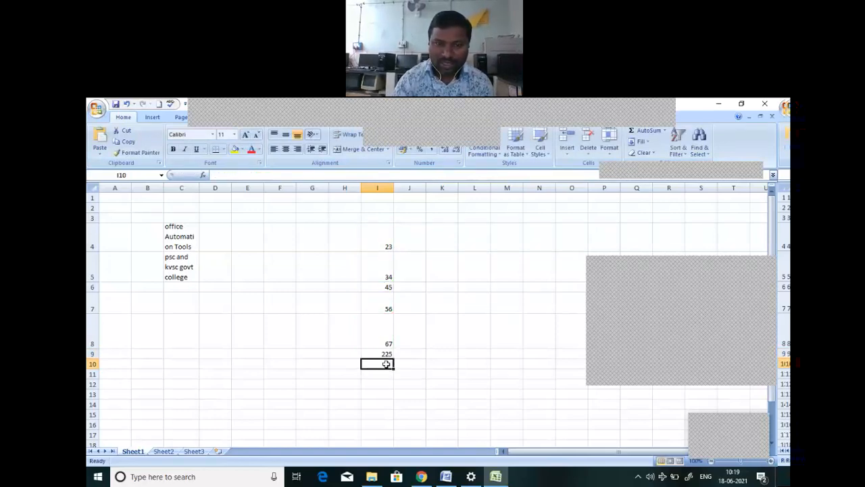
Check the sum formula in I9 against the cells it adds, and change the number in I4 to 33.
left_click(386, 354)
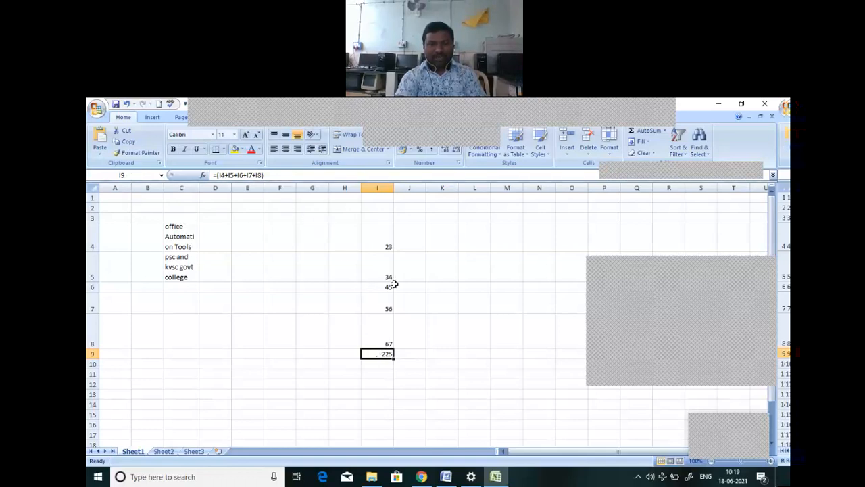
left_click(381, 303)
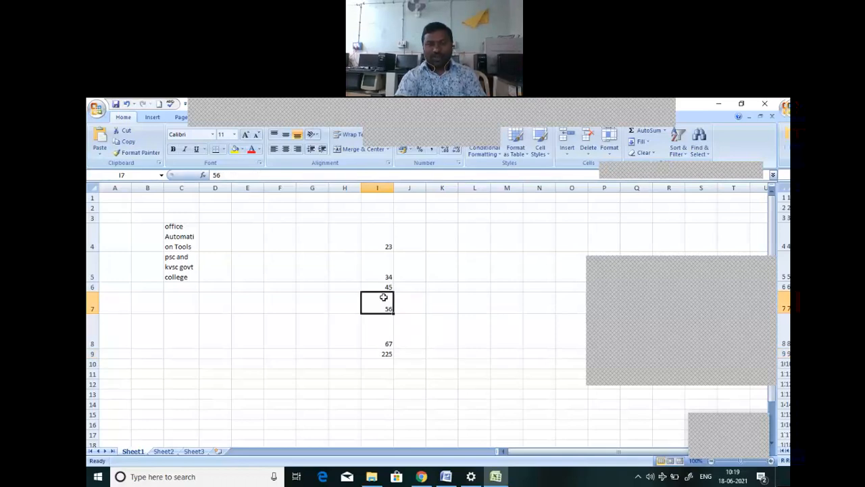
left_click(386, 331)
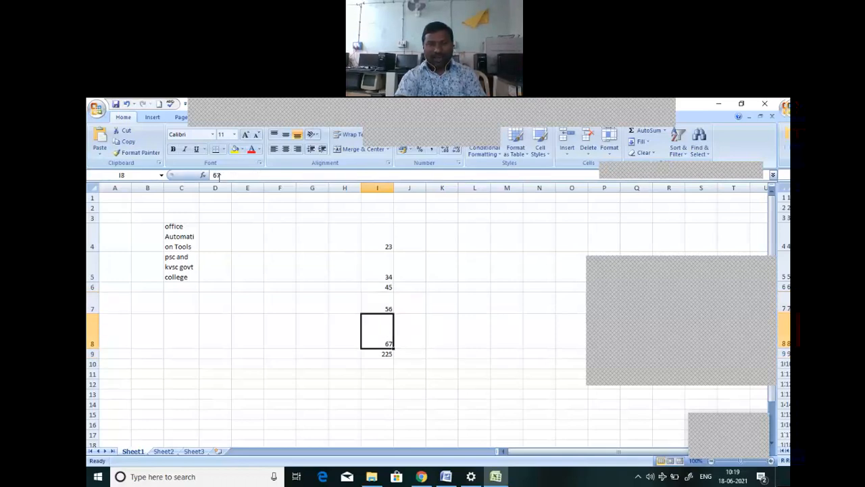
left_click(383, 354)
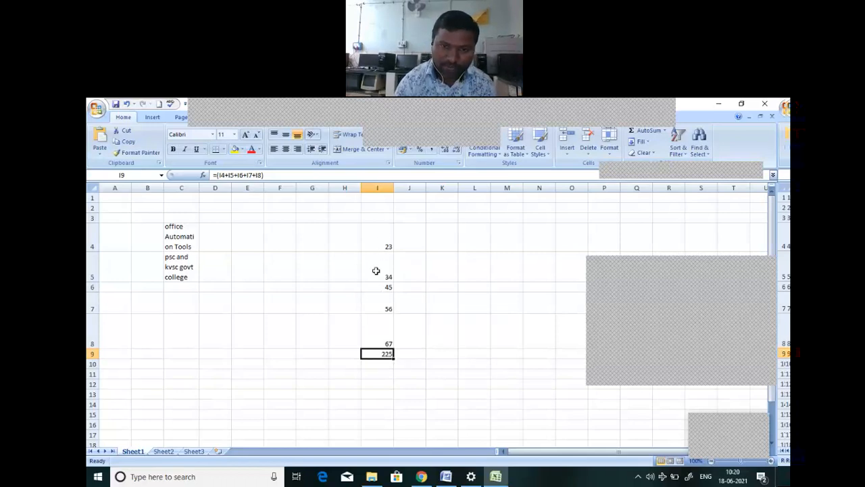
left_click(382, 241)
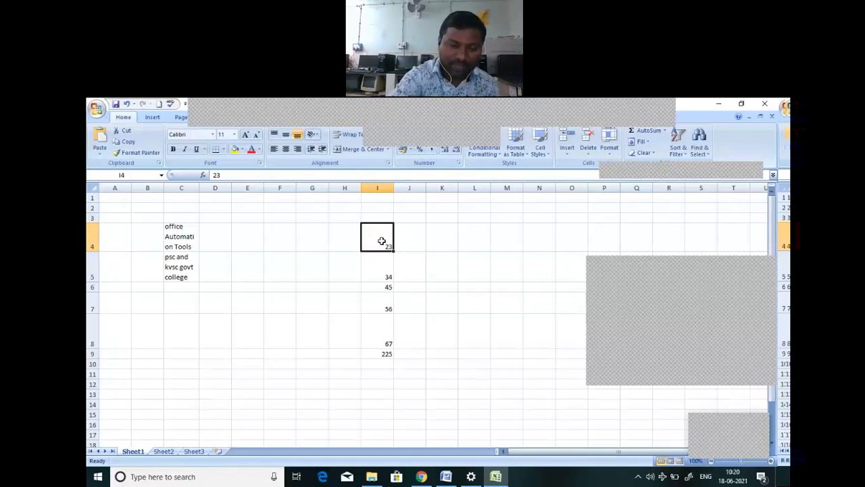
type("33")
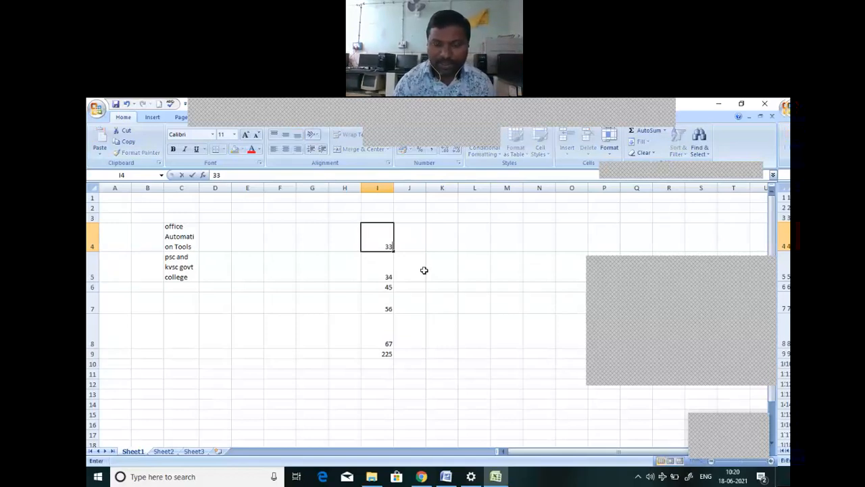
left_click(471, 273)
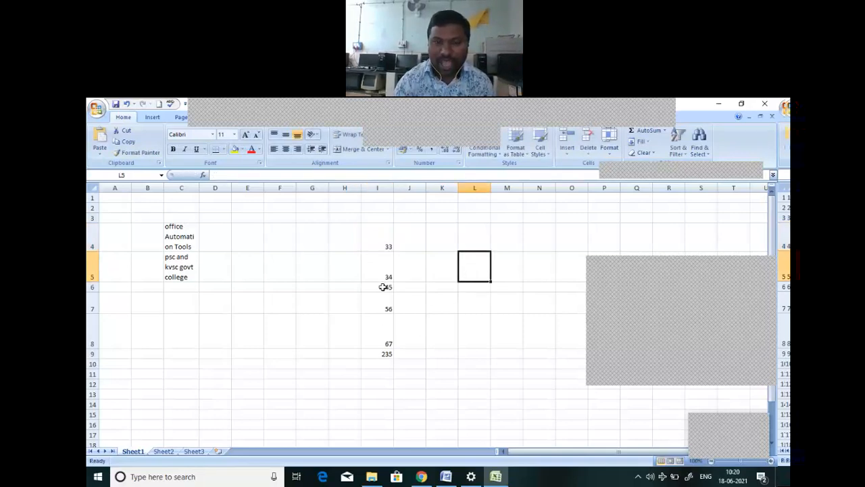
left_click(385, 246)
key("shift+Down")
key("shift+Down")
key("shift+Down")
key("shift+Down")
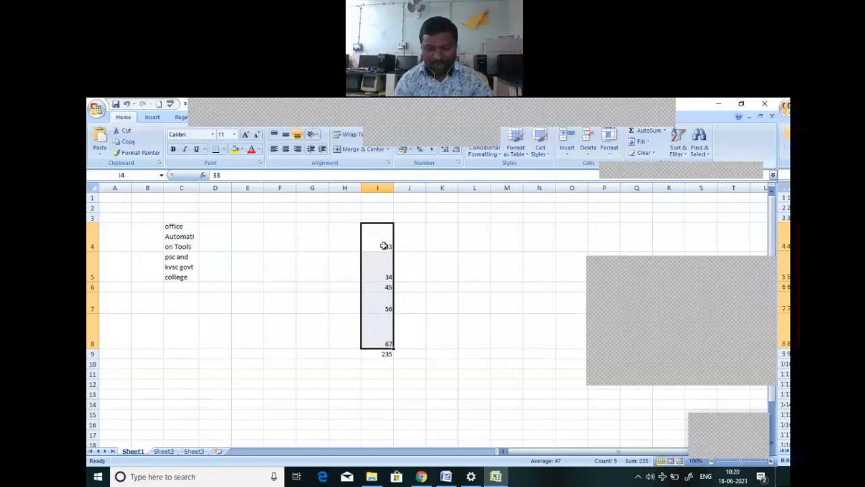
left_click(384, 246, "ctrl")
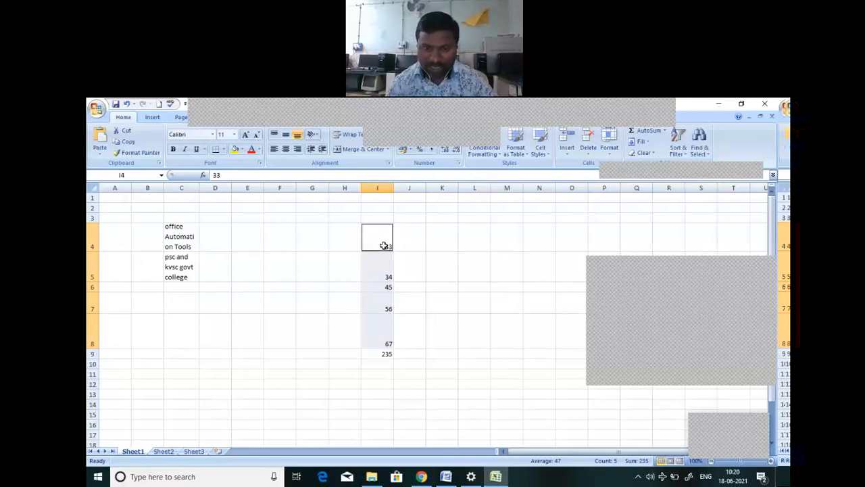
Copy the five numbers in I4 to I8 into cells K4 to K8.
left_click(384, 240)
key("shift+Down")
key("shift+Down")
key("shift+Down")
key("shift+Down")
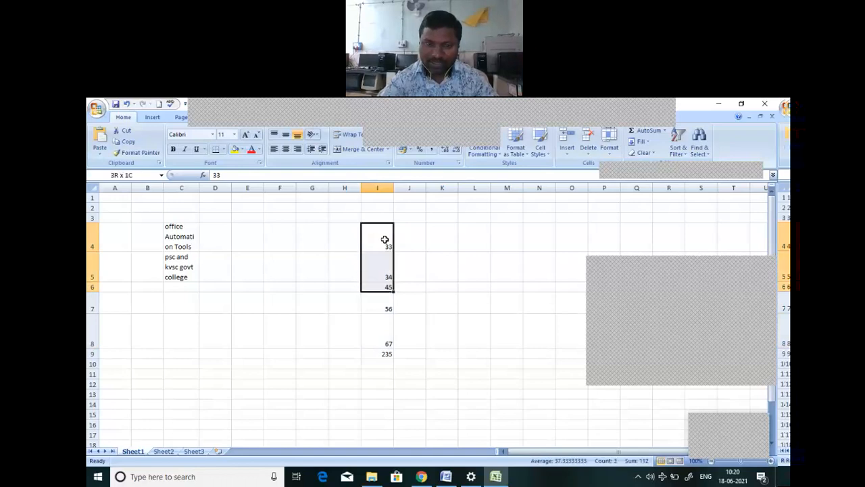
key("ctrl+c")
left_click(433, 238)
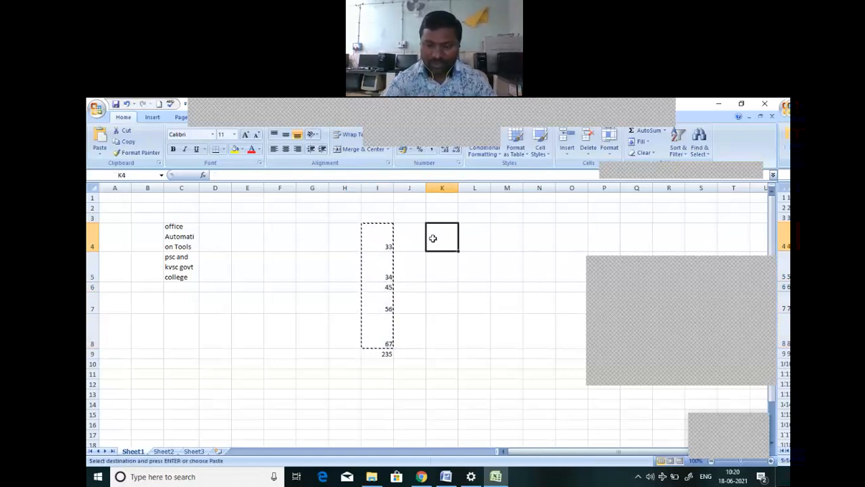
key("shift+Down")
key("shift+Down")
key("shift+Down")
key("shift+Down")
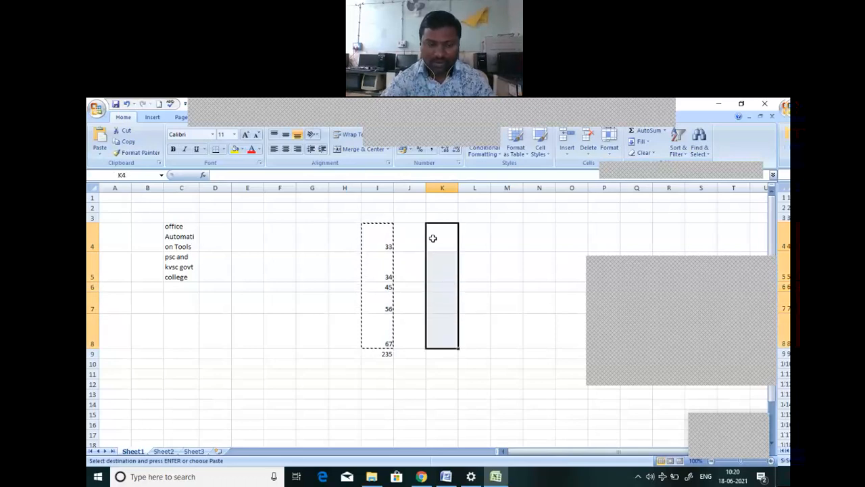
key("ctrl+v")
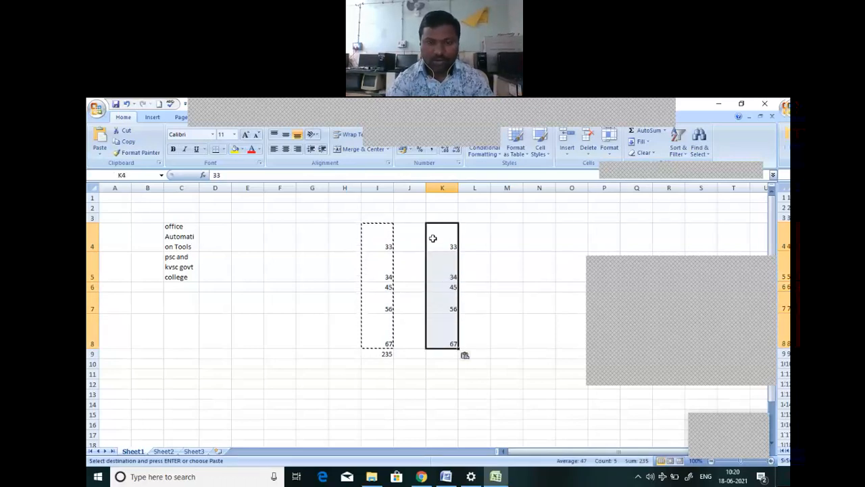
Total the five numbers in K4 to K8 in cell K9 using the AutoSum Sum function.
left_click(443, 357)
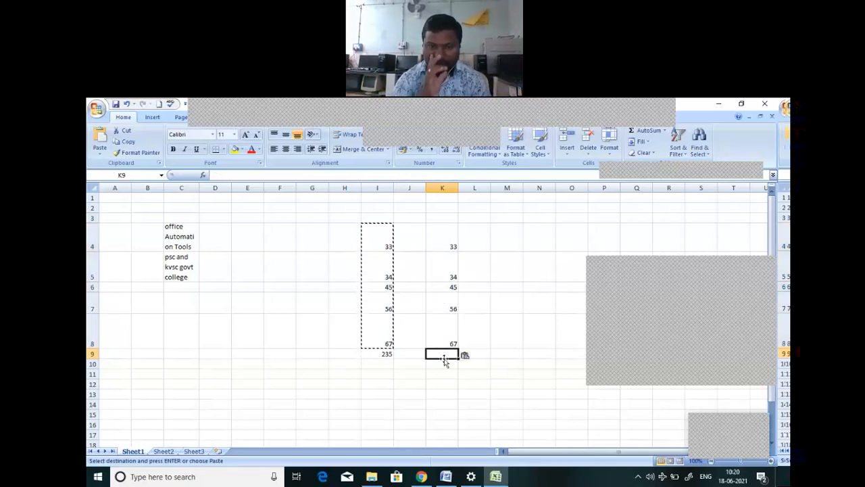
left_click(385, 353)
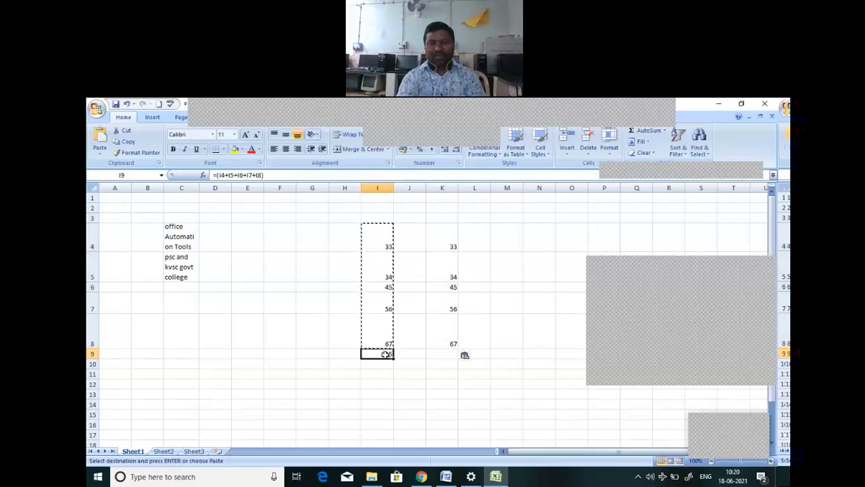
left_click(443, 355)
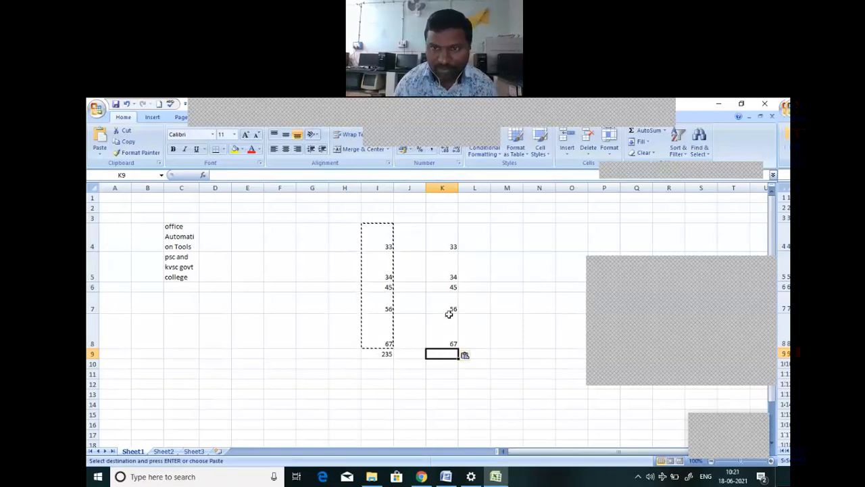
left_click(449, 241)
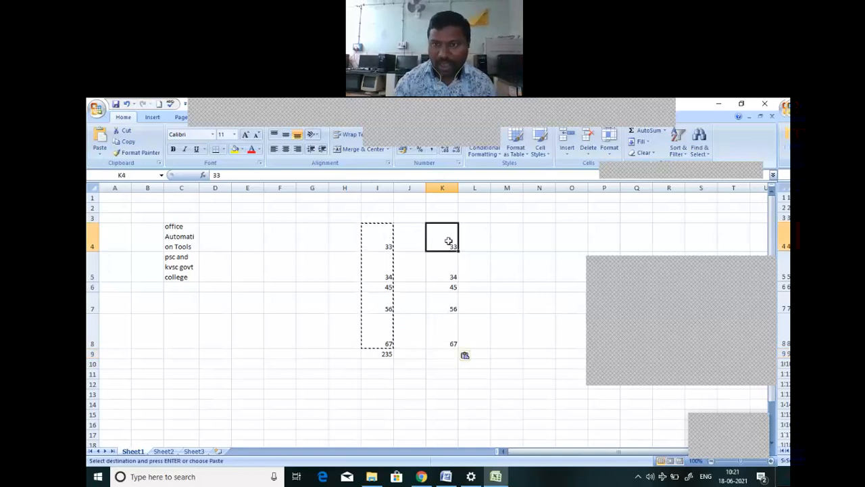
key("shift+Down")
key("shift+Down")
key("shift+Down")
key("shift+Down")
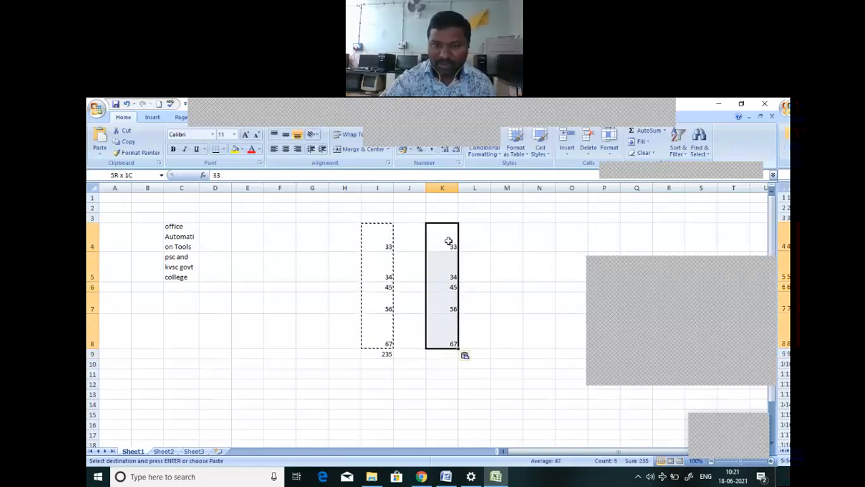
left_click(666, 134)
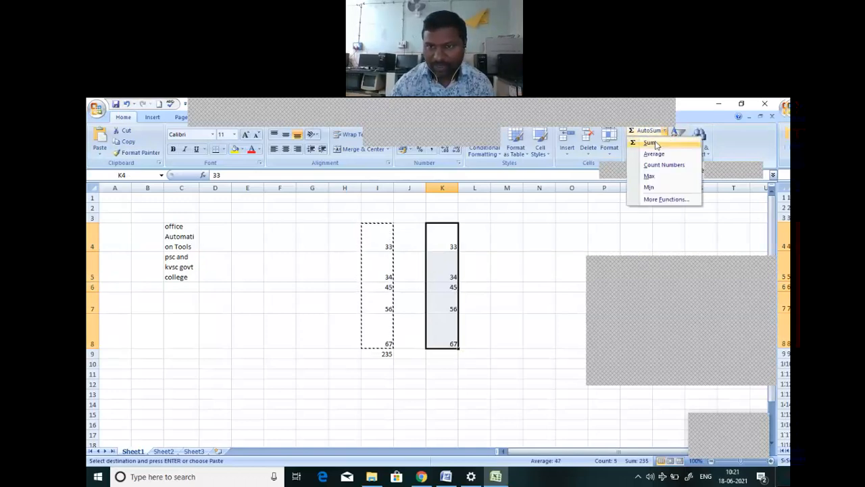
left_click(652, 142)
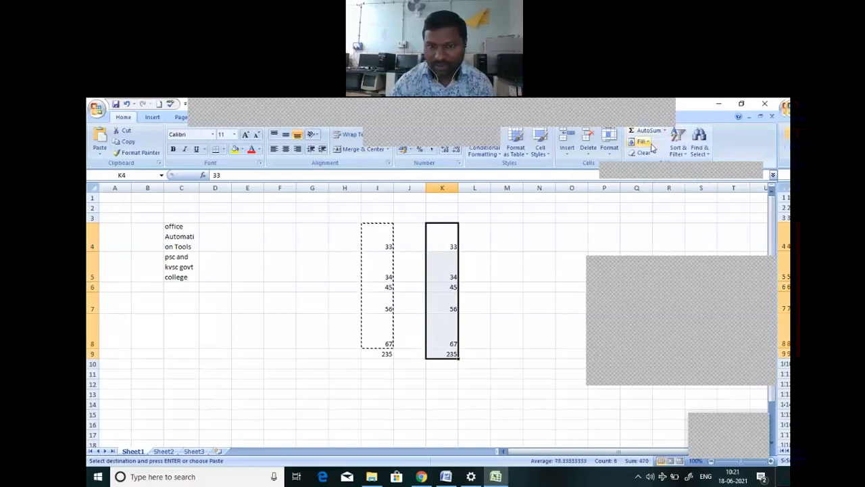
Compare the SUM formula in K9 with the cell-by-cell addition formula in I9, checking the first and last cells of the K range.
left_click(445, 354)
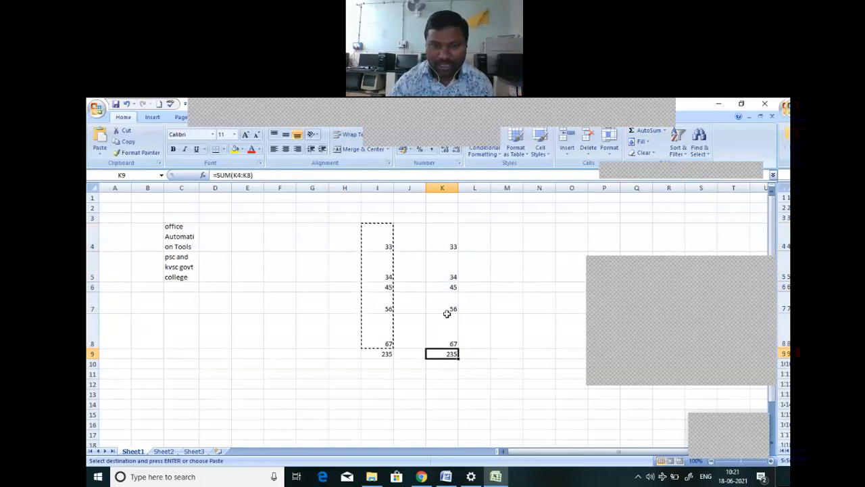
left_click(382, 354)
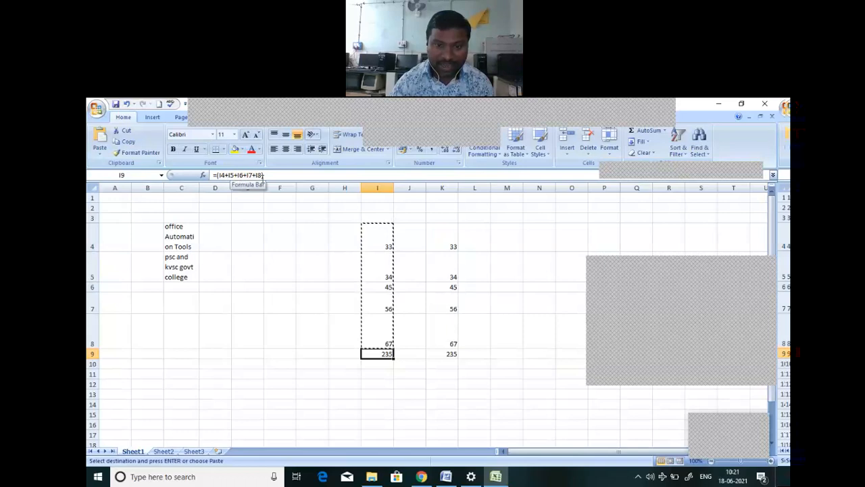
left_click(451, 351)
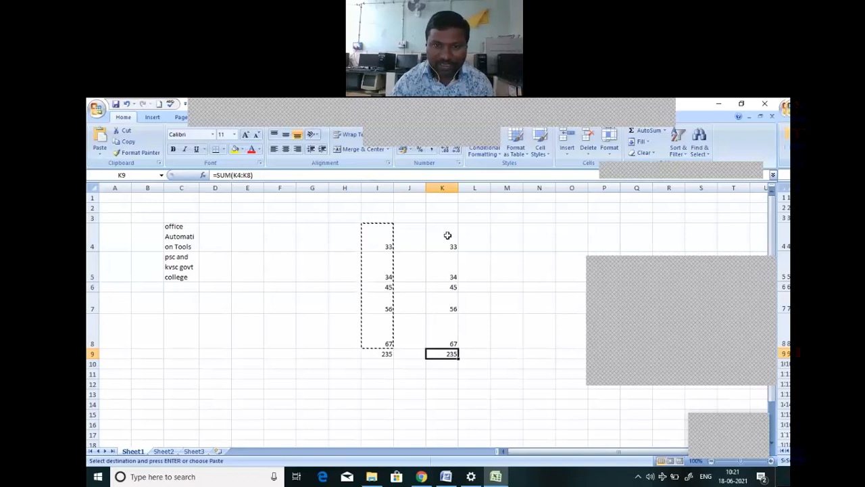
left_click(448, 234)
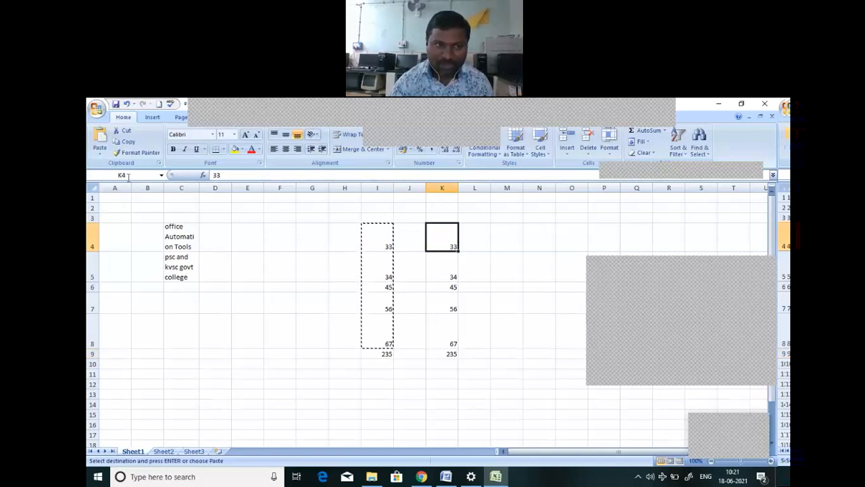
left_click(446, 338)
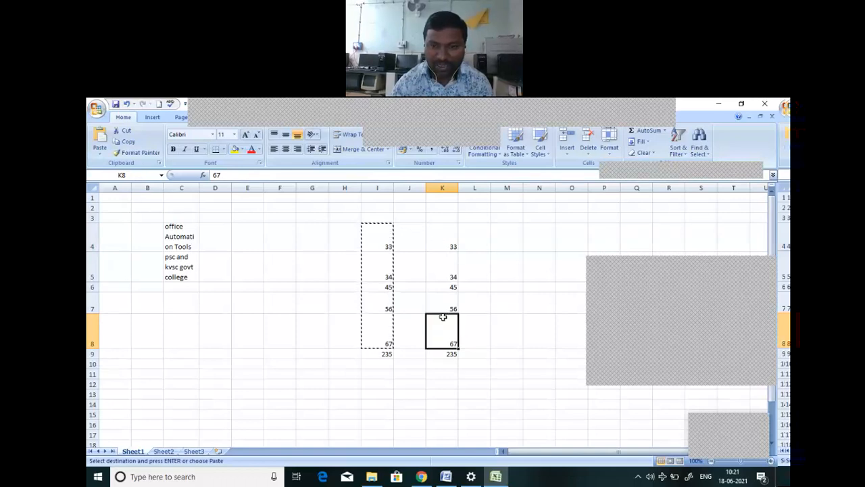
left_click(446, 354)
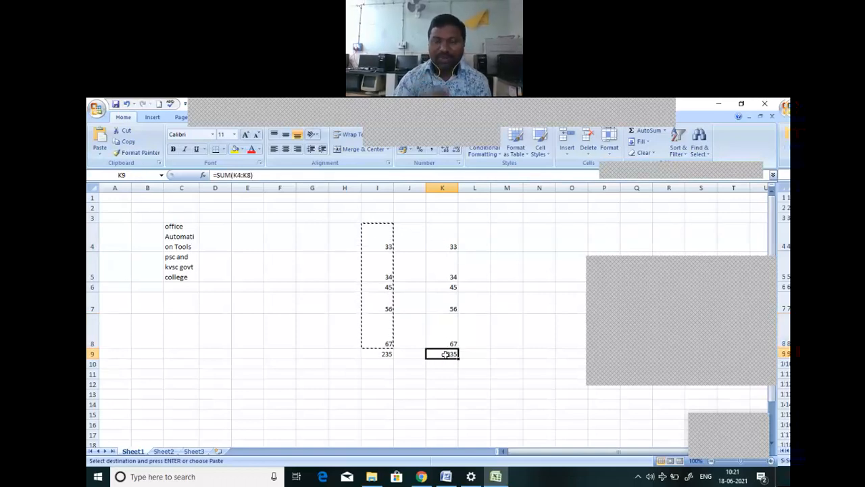
Change the first number of both columns, in cells I4 and K4, to 43.
left_click(381, 240)
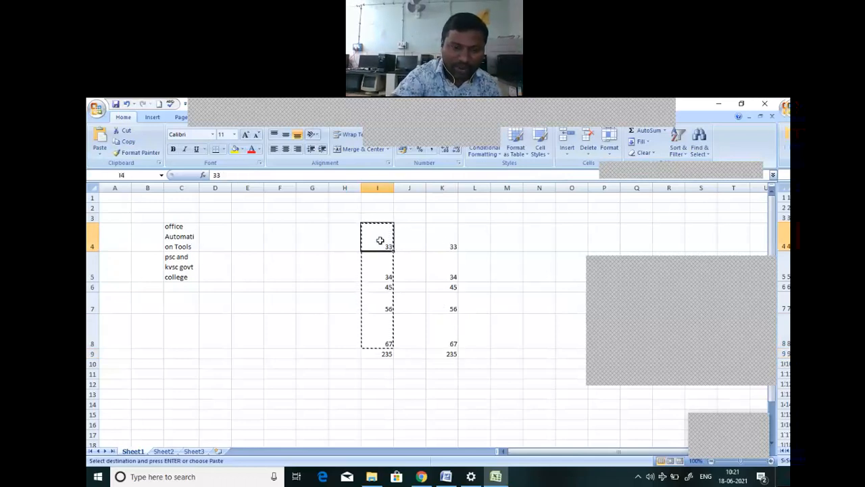
type("43")
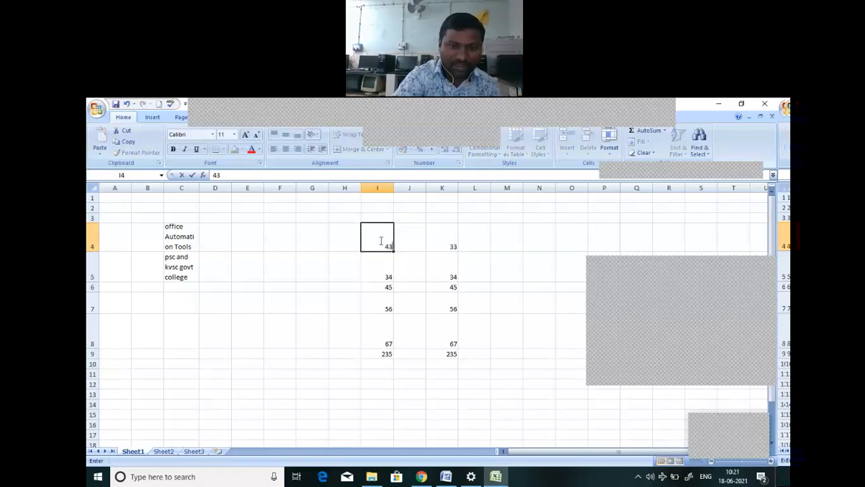
left_click(371, 364)
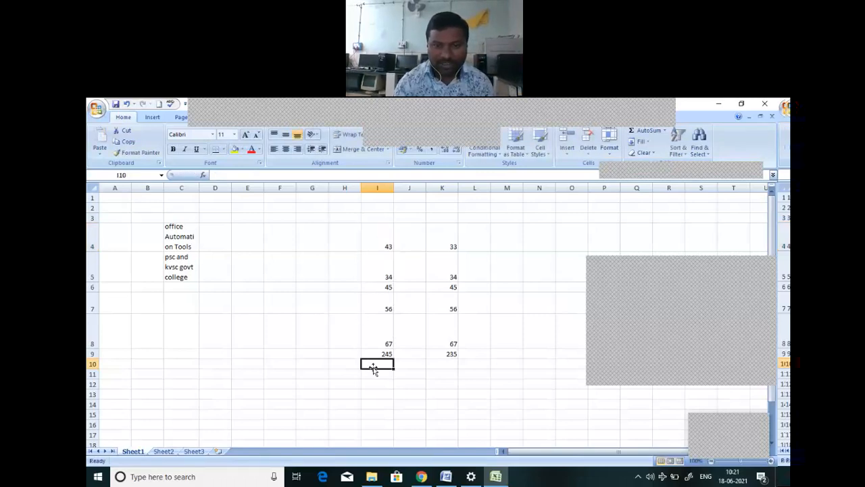
left_click(448, 245)
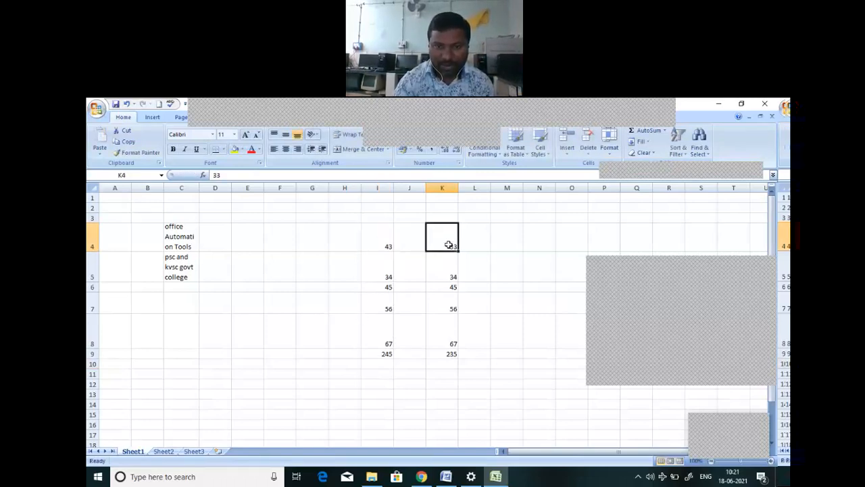
type("43")
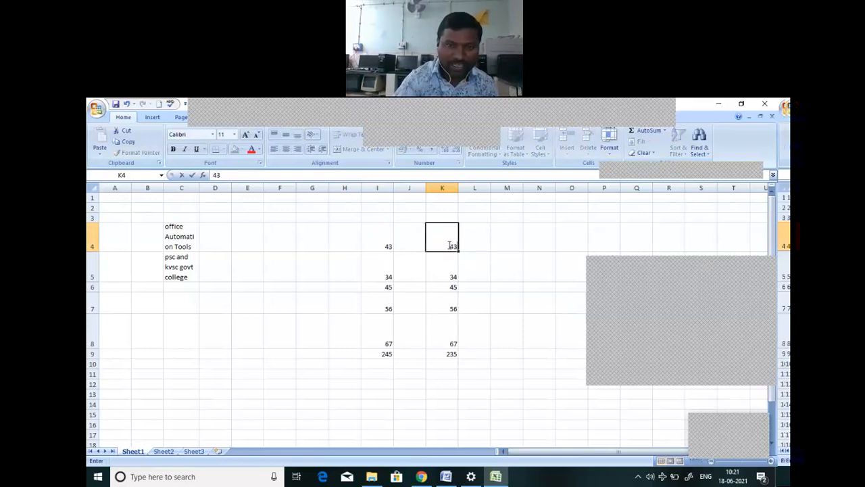
left_click(491, 366)
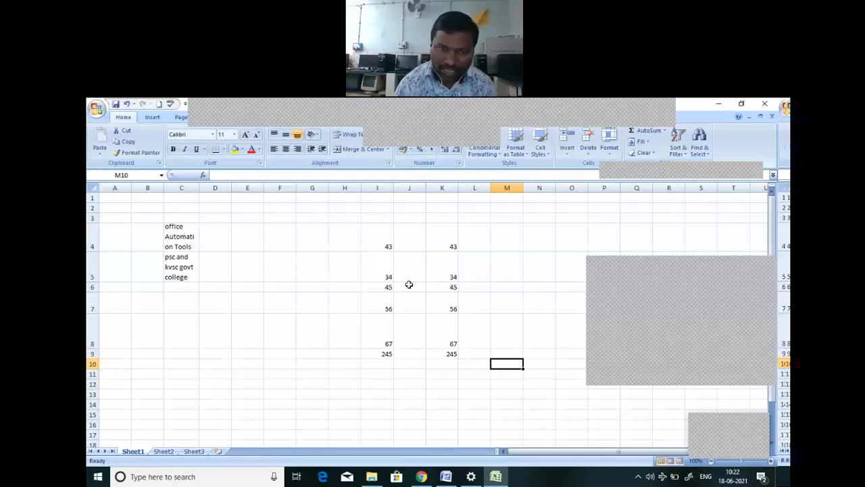
Enter the number 34 in cell I3, above the existing numbers of column I.
left_click(381, 216)
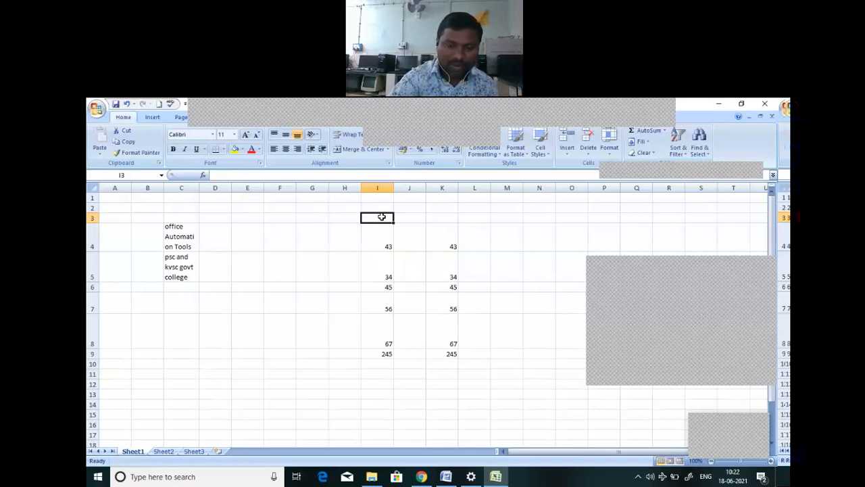
type("34")
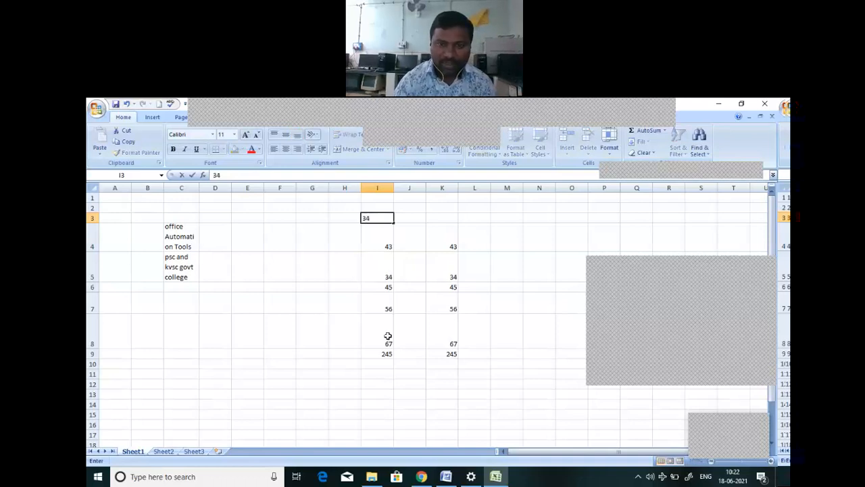
left_click(361, 374)
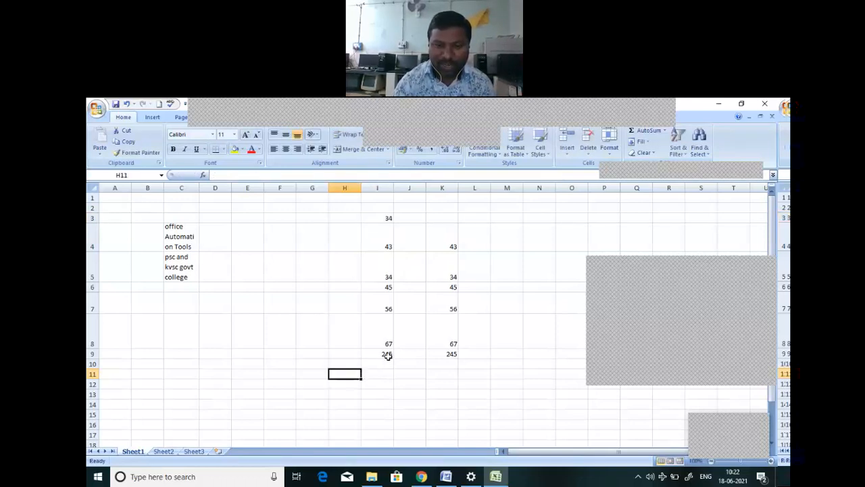
Include cell I3 in the addition formula of I9, making it =(I3+I4+I5+I6+I7+I8).
left_click(387, 356)
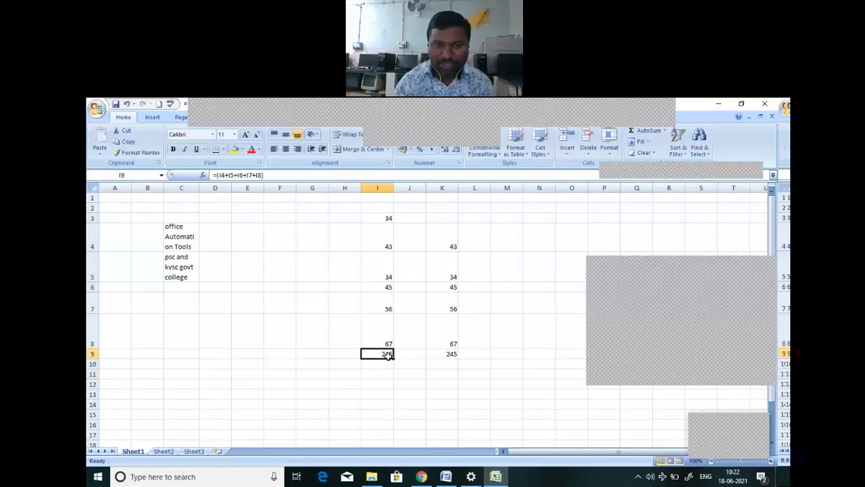
left_click(222, 176)
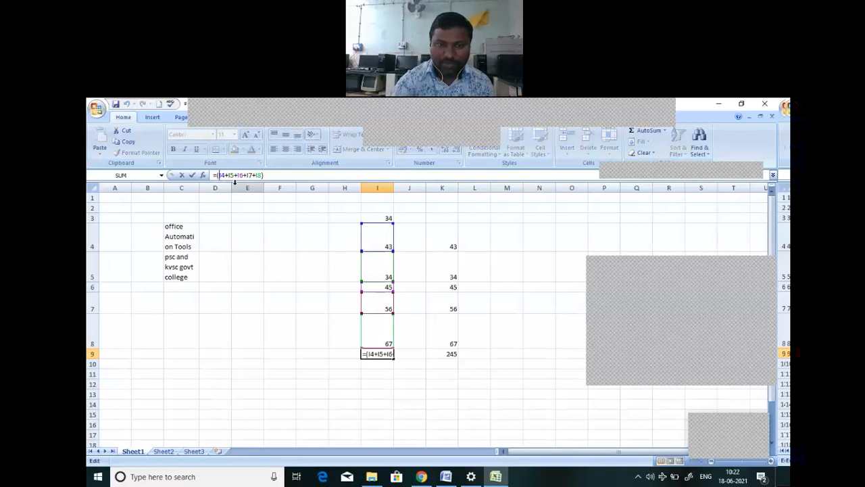
left_click(383, 221)
type("+")
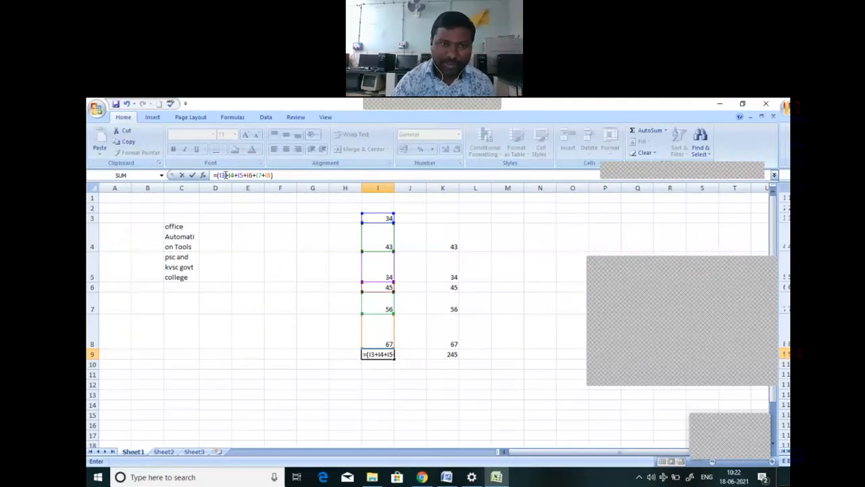
left_click(354, 382)
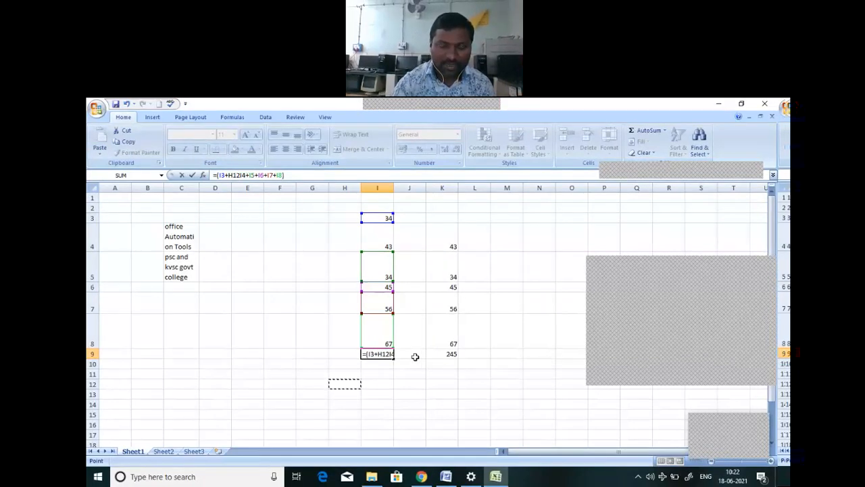
key("BackSpace")
key("BackSpace")
key("BackSpace")
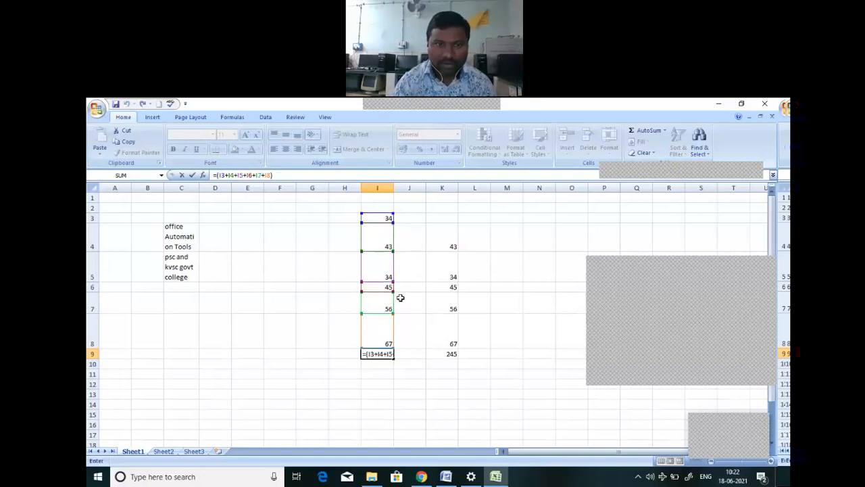
left_click(278, 173)
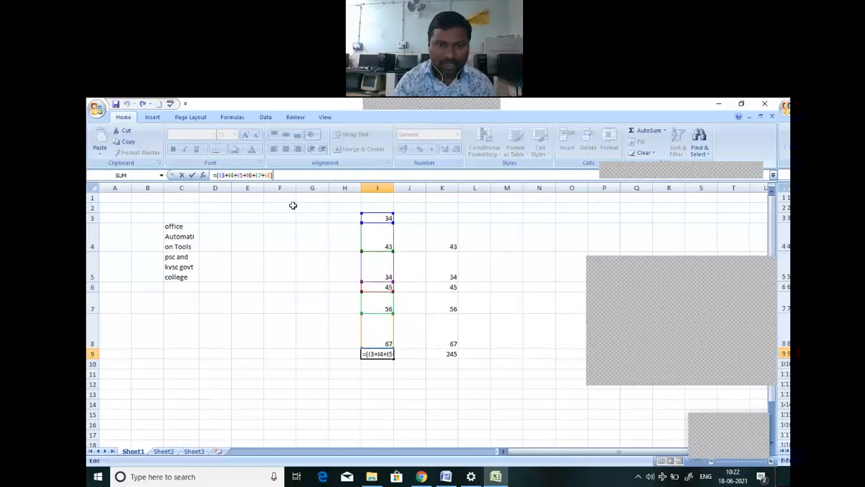
key("Return")
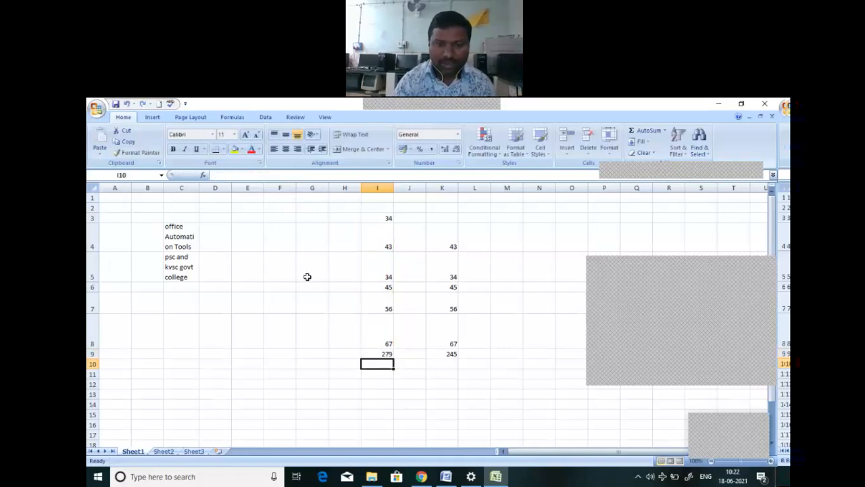
Remove cell I8 from the addition formula in I9, making it =(I3+I4+I5+I6+I7).
left_click(384, 354)
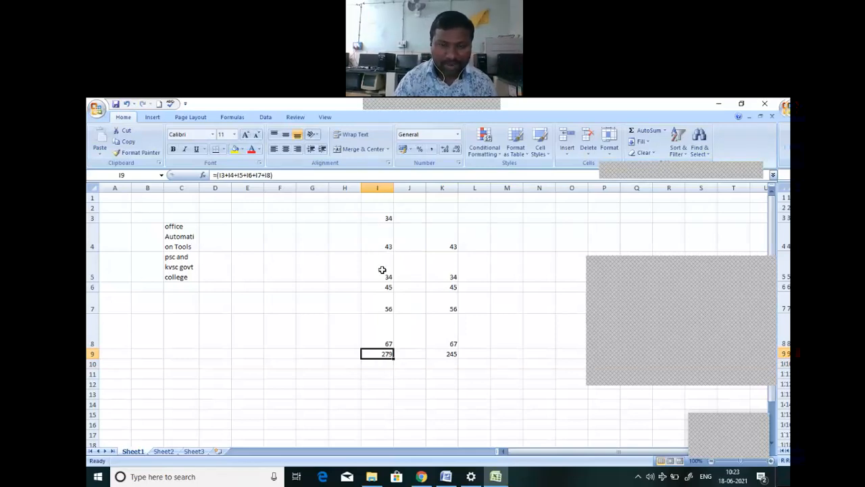
left_click(377, 331)
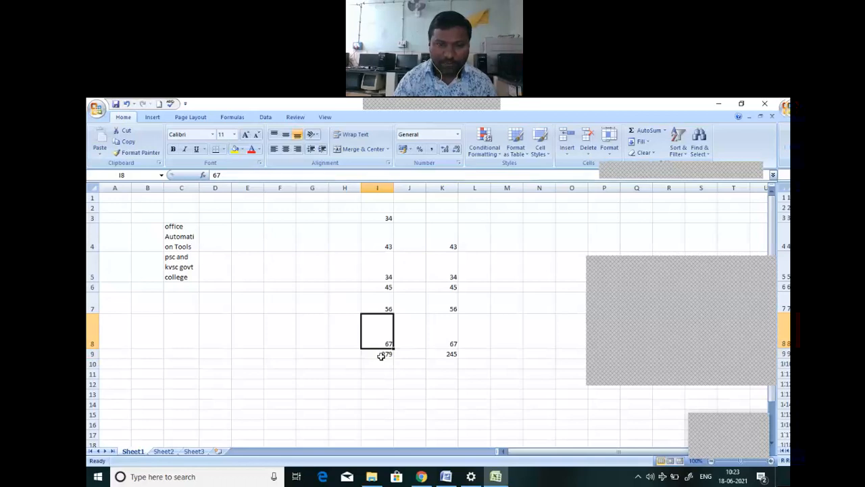
left_click(381, 355)
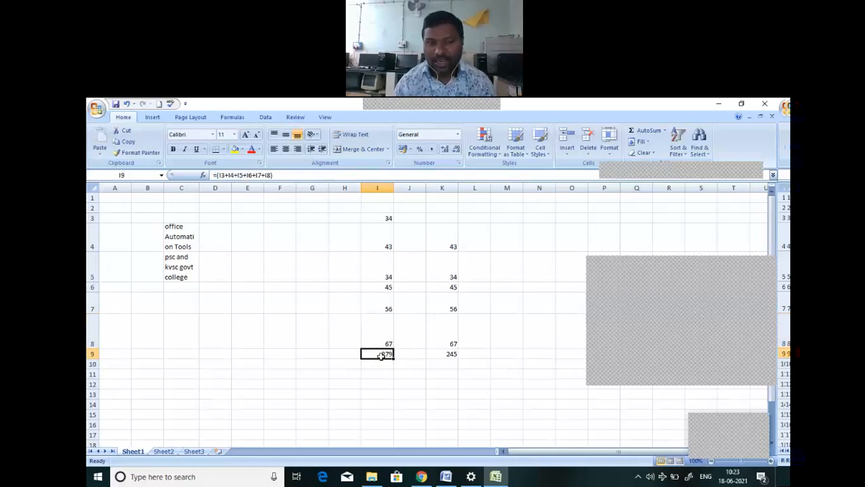
left_click(270, 175)
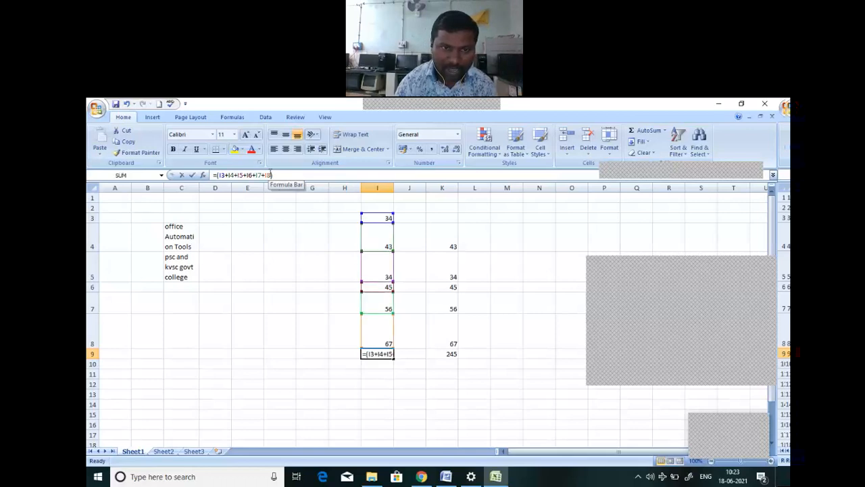
key("BackSpace")
key("BackSpace")
key("BackSpace")
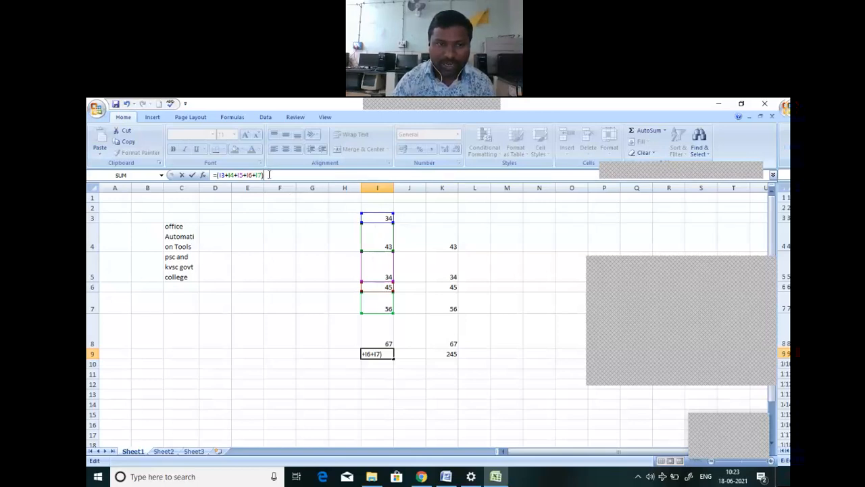
key("Return")
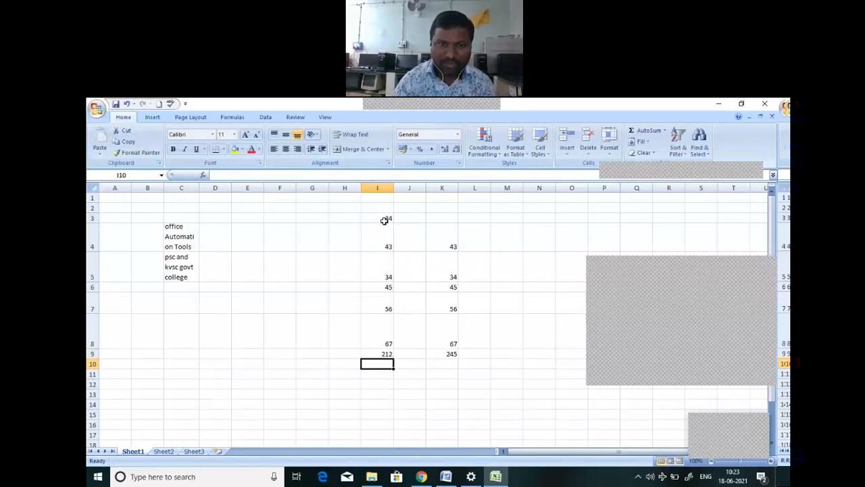
left_click(383, 309)
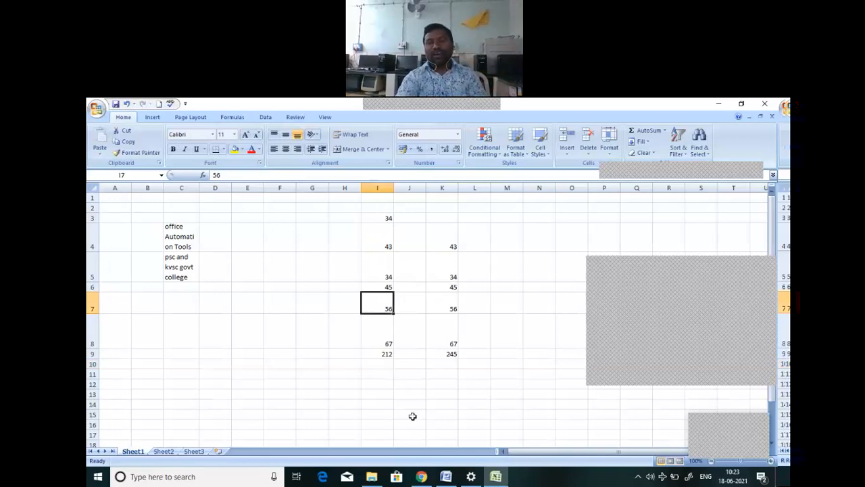
left_click(490, 111)
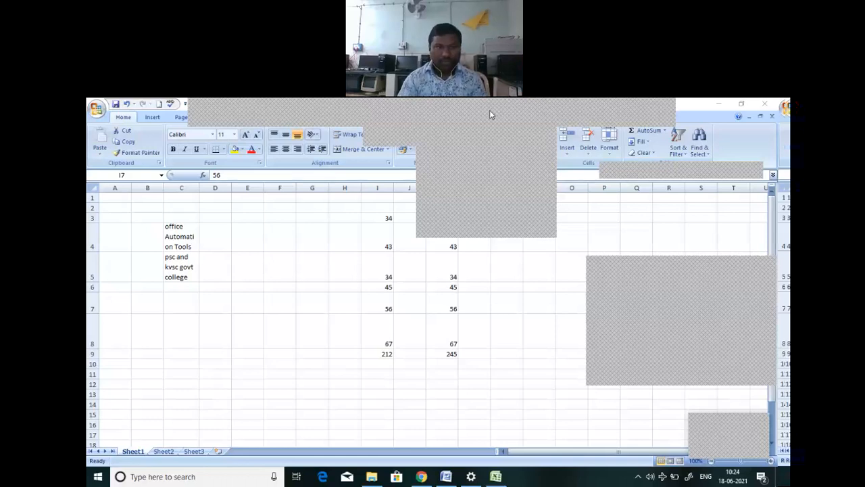
left_click(152, 119)
left_click(152, 118)
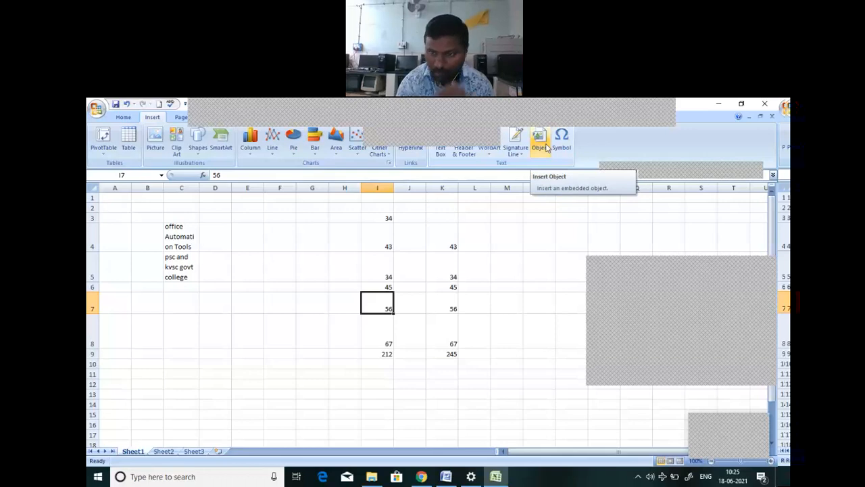
left_click(546, 148)
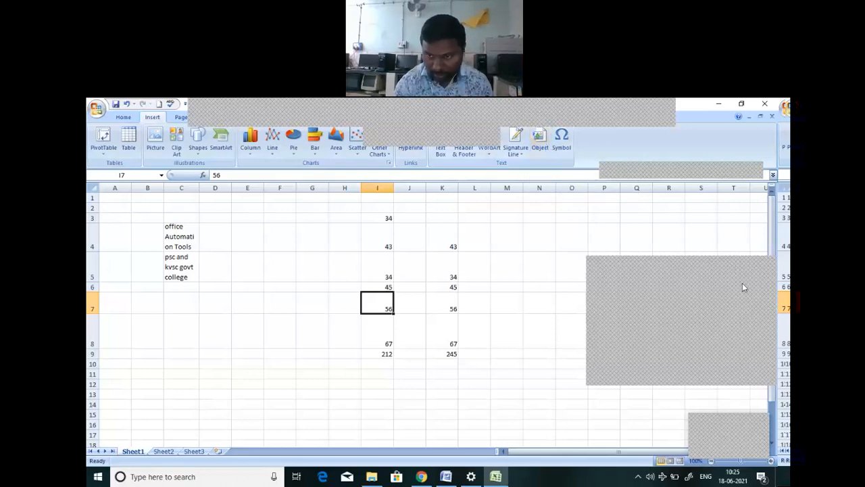
key("Escape")
Enter the numbers 46 in cell G5 and 2 in cell G6.
left_click(305, 268)
type("46")
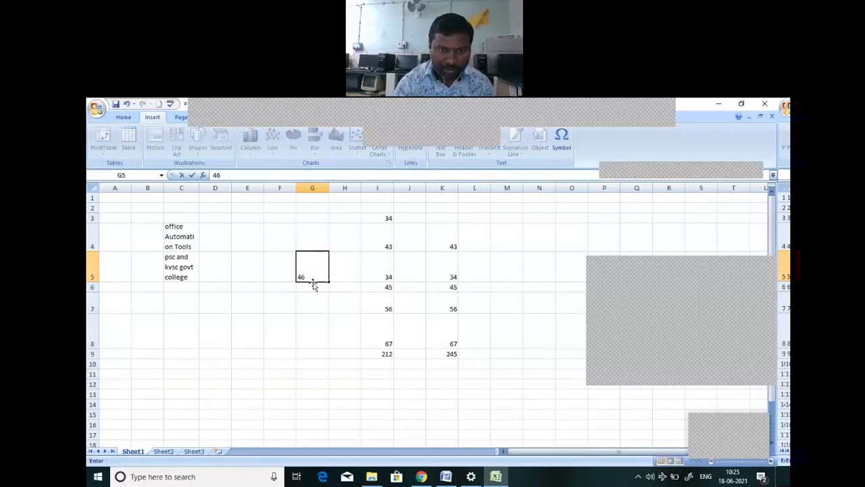
left_click(306, 284)
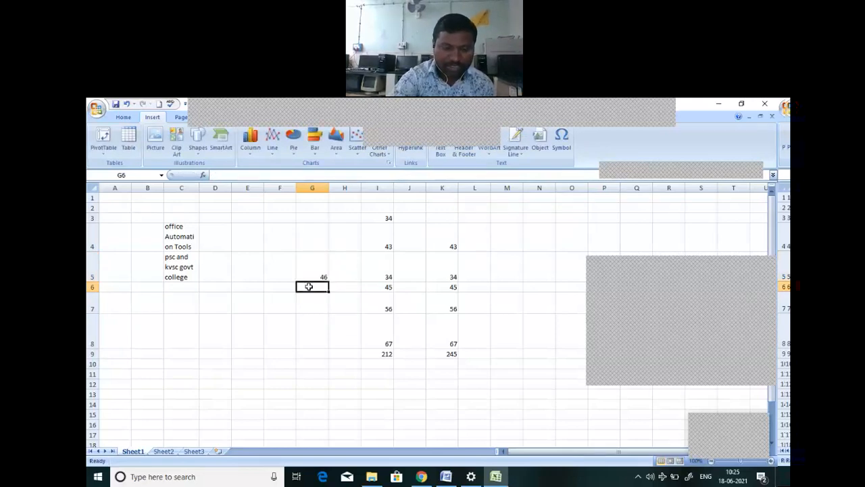
type("2")
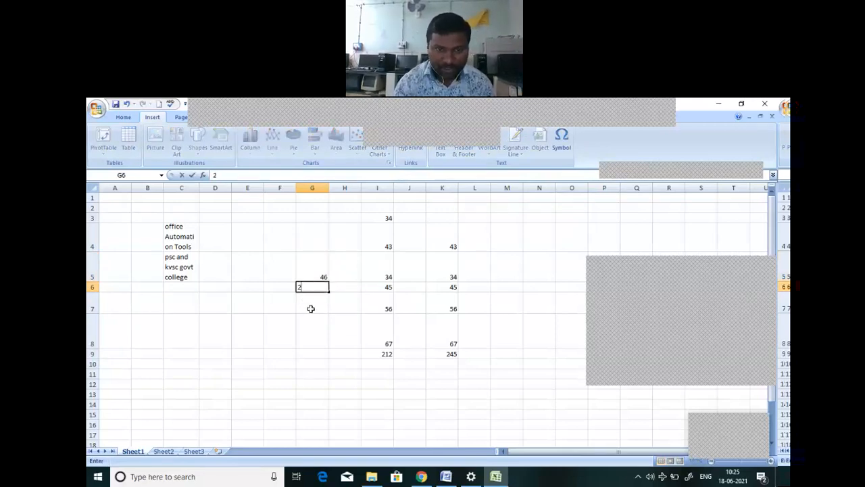
left_click(310, 308)
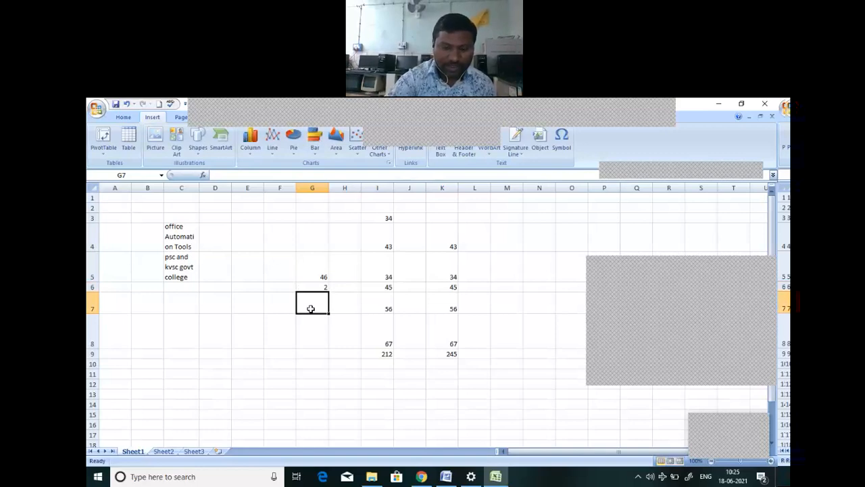
Divide G5 by G6 in cell G7 with the formula =G5/G6, and select the cell to review its formula.
type("=")
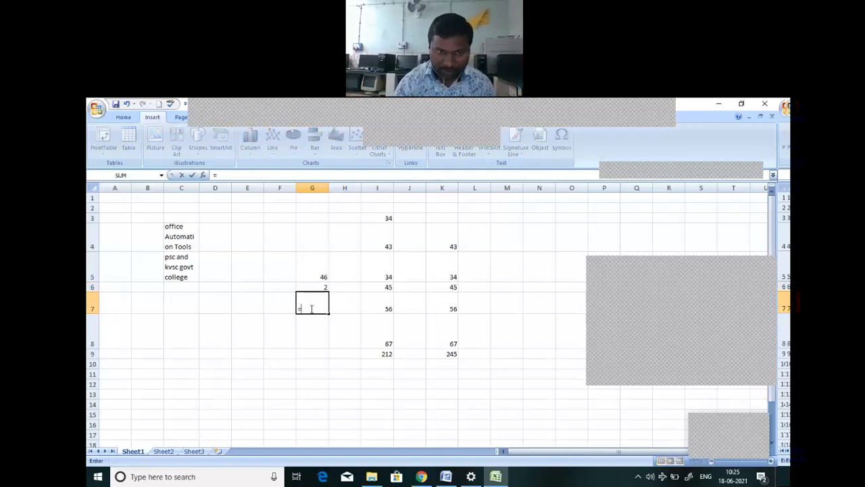
left_click(319, 272)
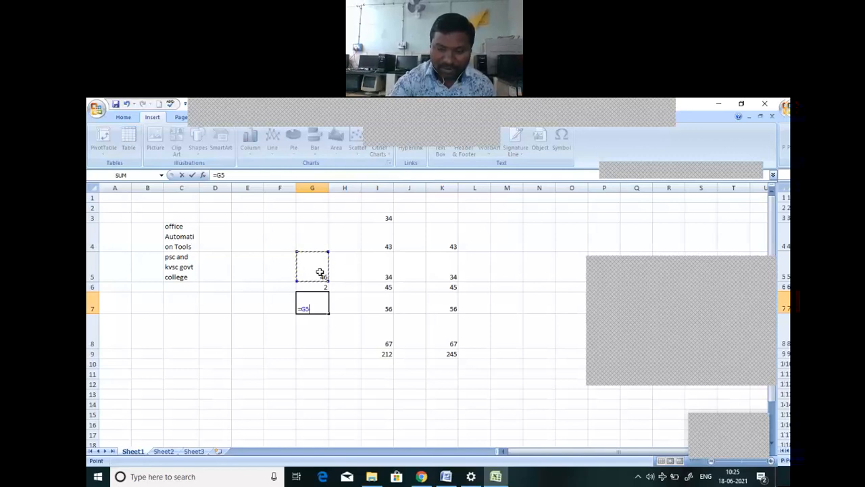
type("/")
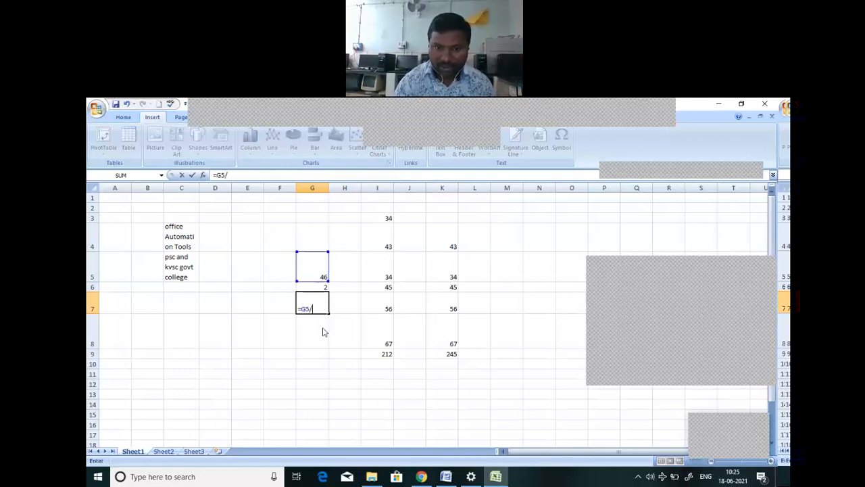
left_click(317, 287)
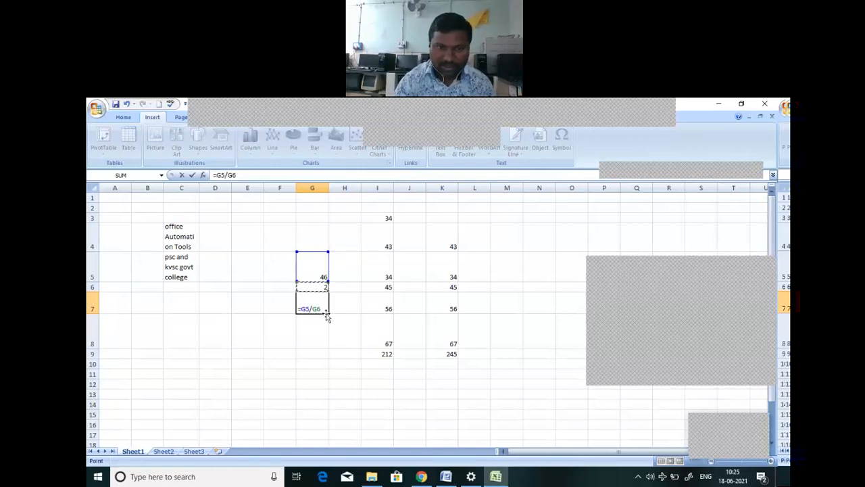
key("Return")
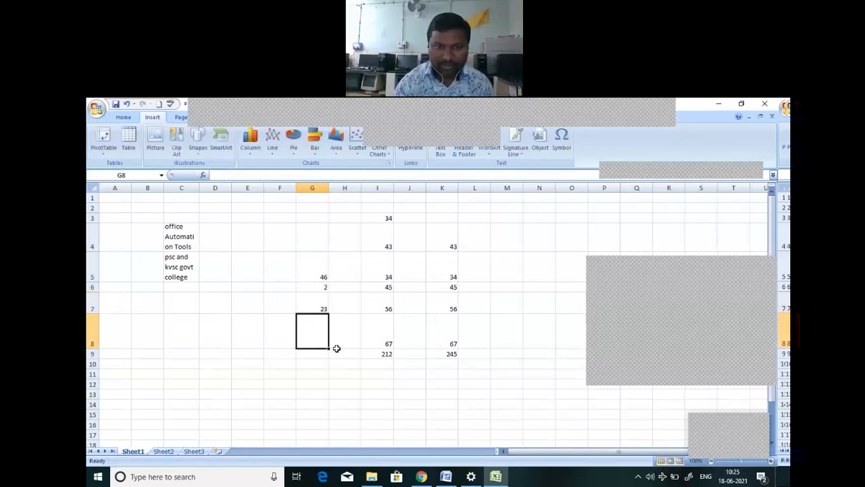
left_click(321, 307)
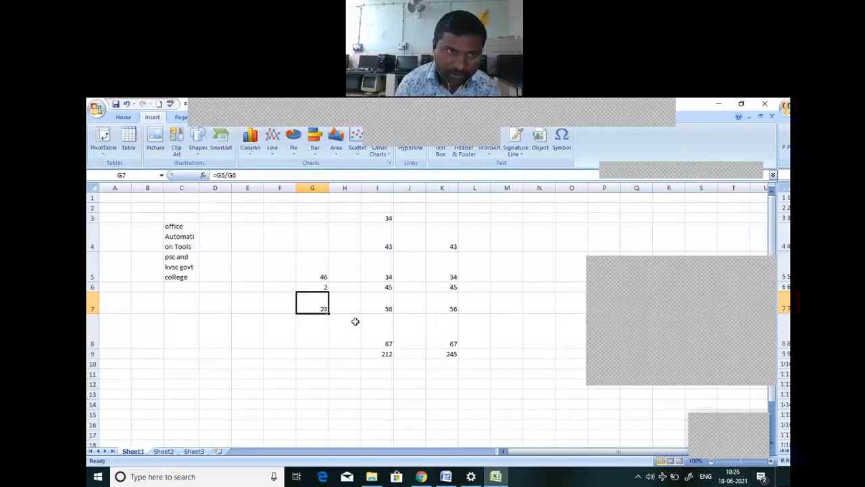
Enter 600 in cell F5 and 550 in cell F6 as the numbers for a percentage calculation.
left_click(123, 118)
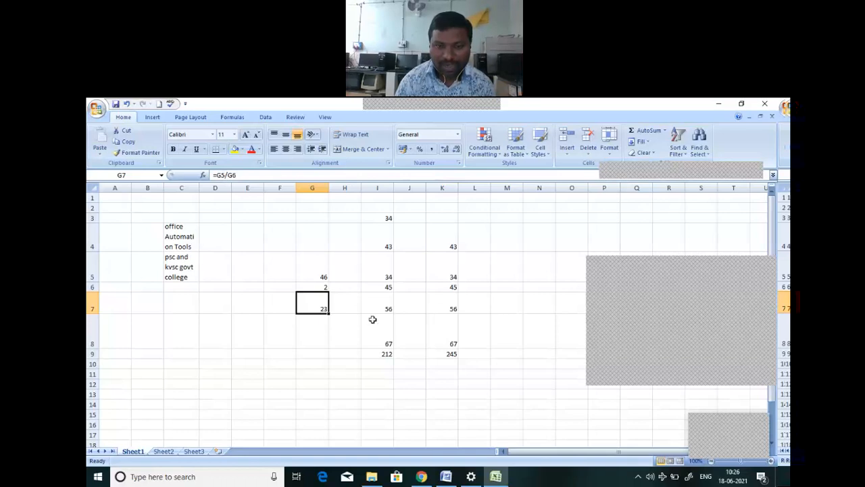
left_click(273, 332)
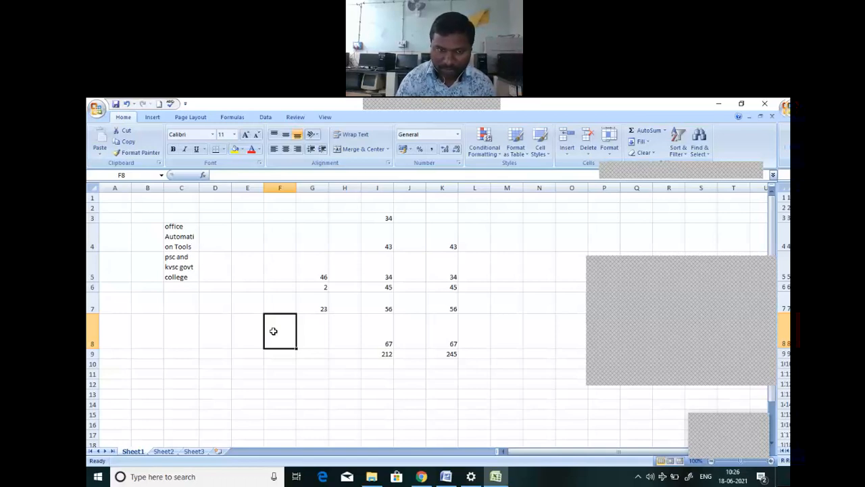
left_click(276, 272)
type("600")
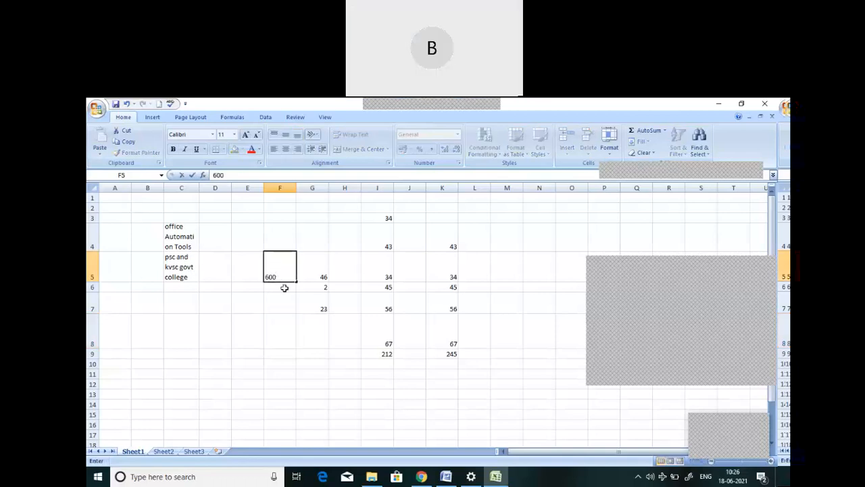
key("Return")
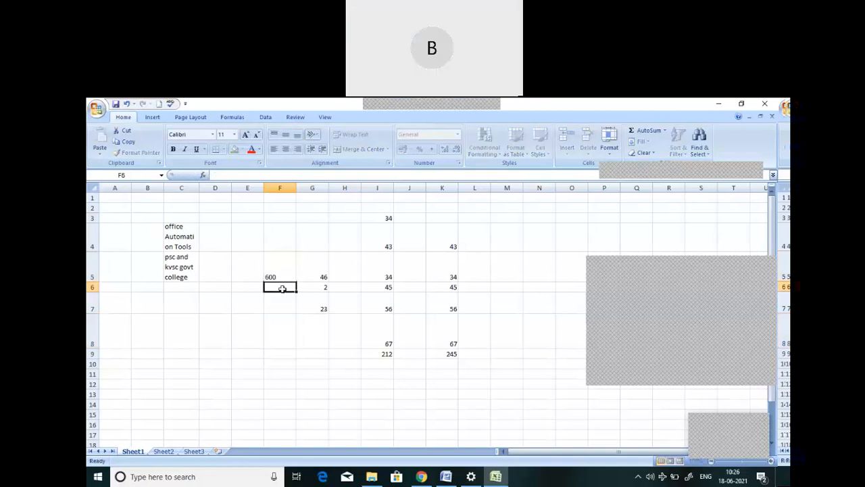
type("5")
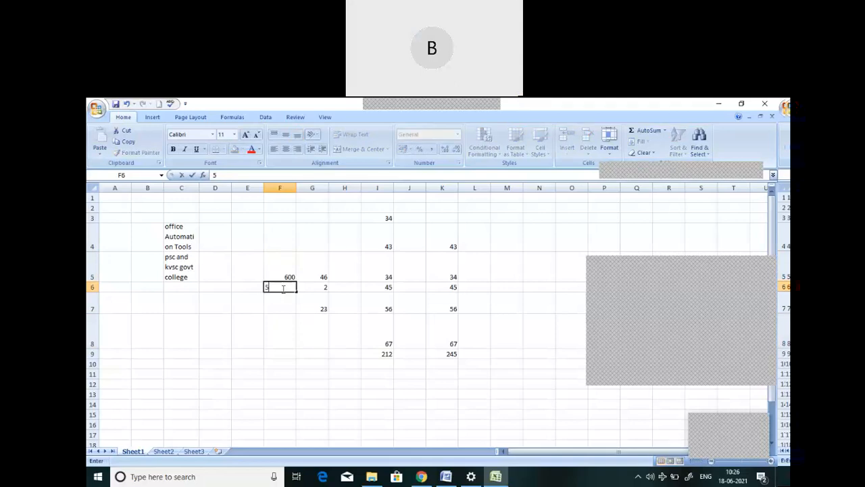
type("5")
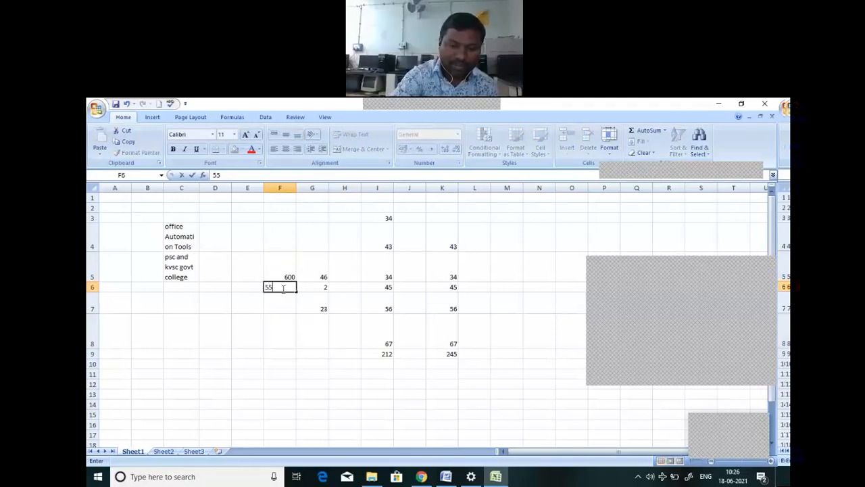
type("0")
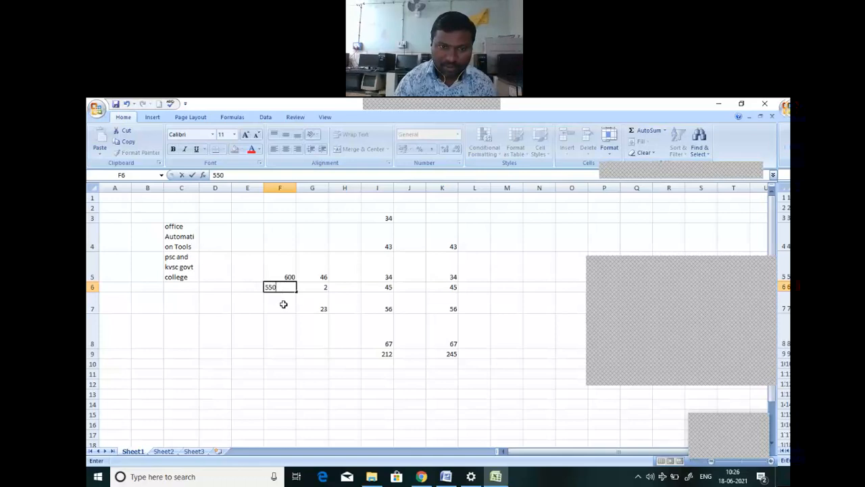
left_click(284, 305)
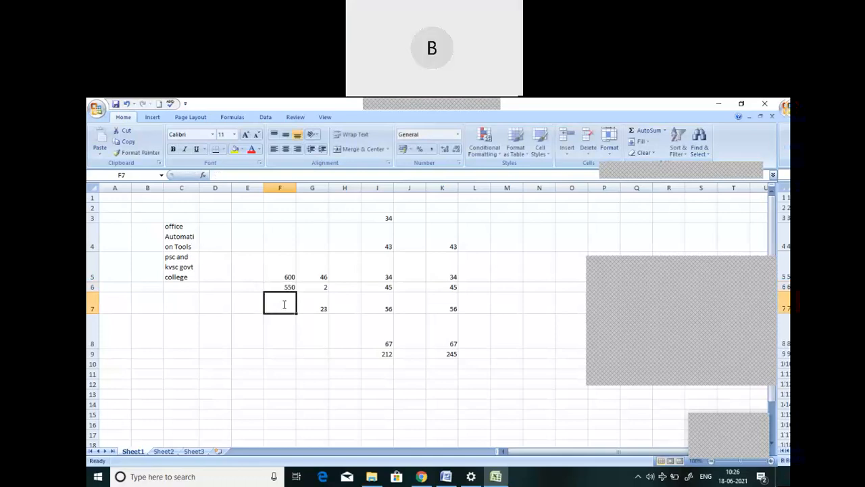
Calculate F6 as a percentage of F5 in cell F7 with the formula =(F6/F5)*100, and review the formula.
type("=")
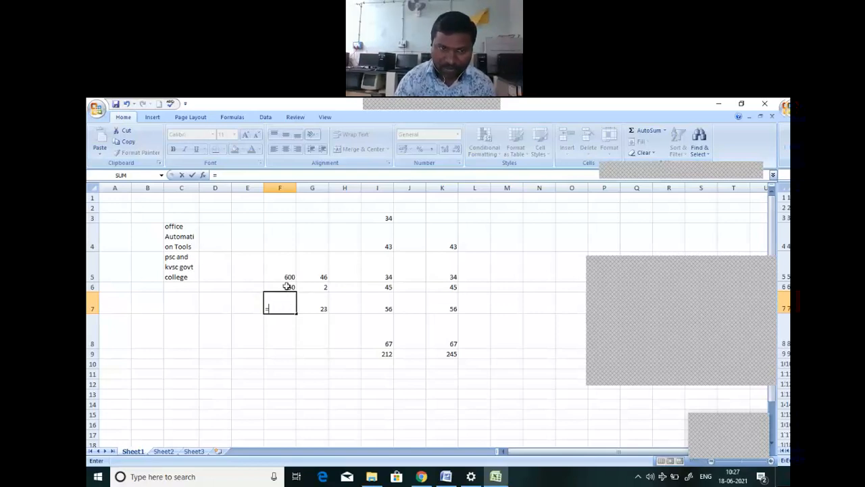
left_click(288, 287)
type("/")
left_click(288, 275)
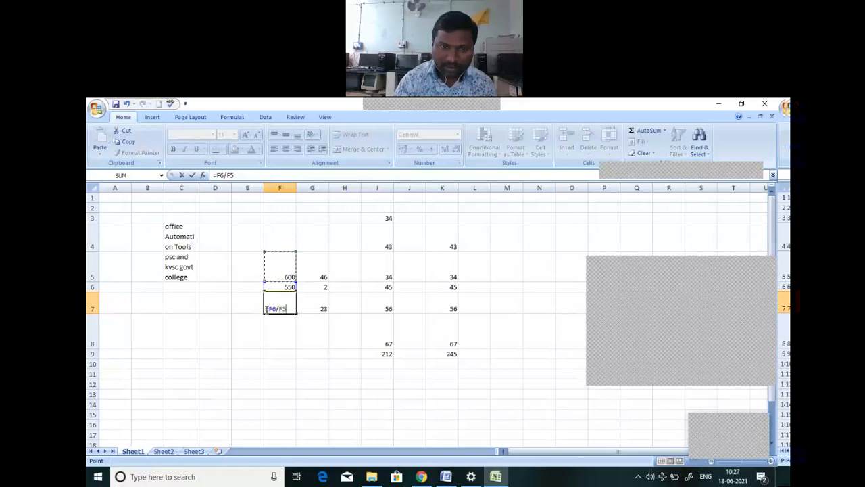
left_click(269, 308)
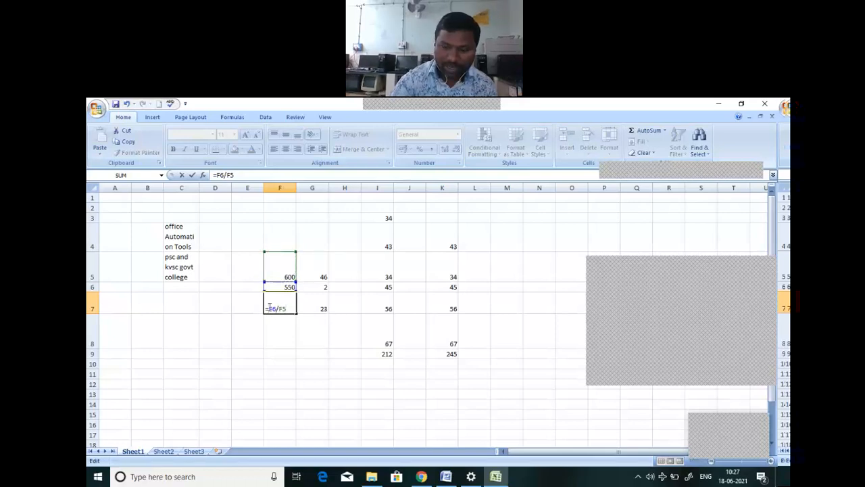
type("(")
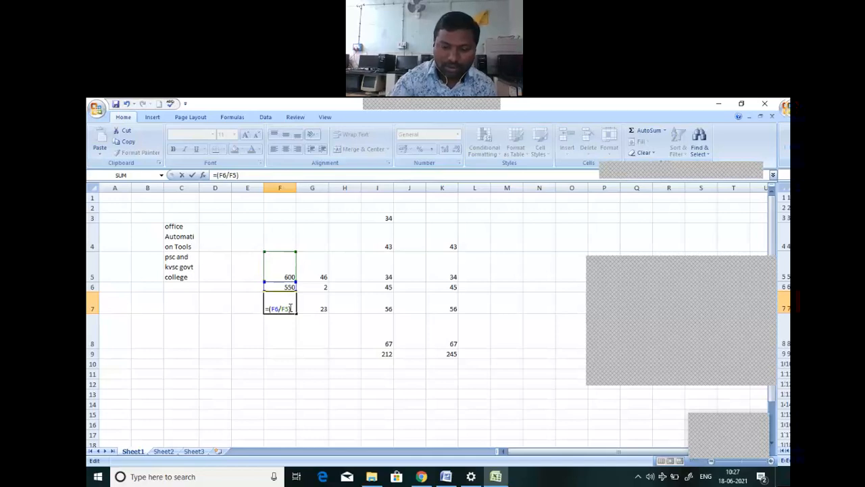
type("*")
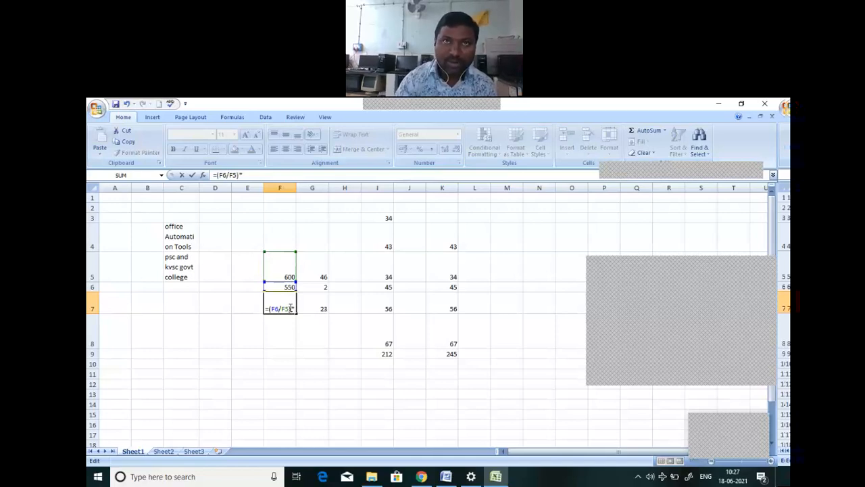
type("100")
key("Return")
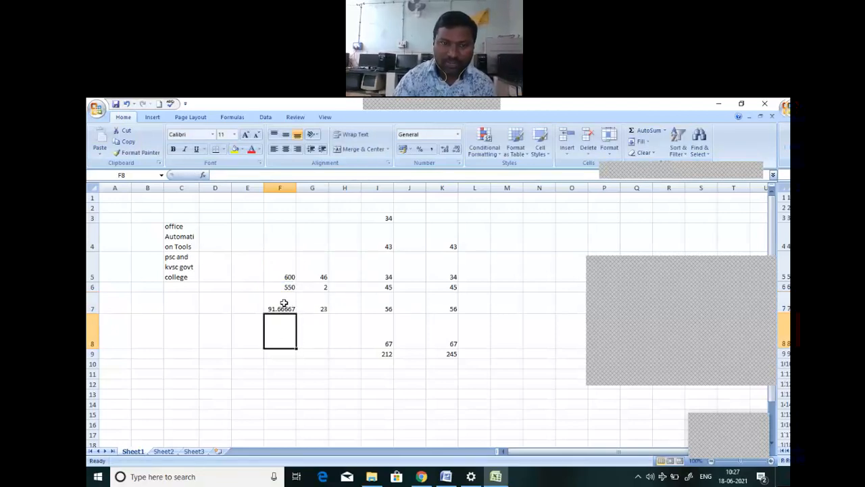
left_click(284, 304)
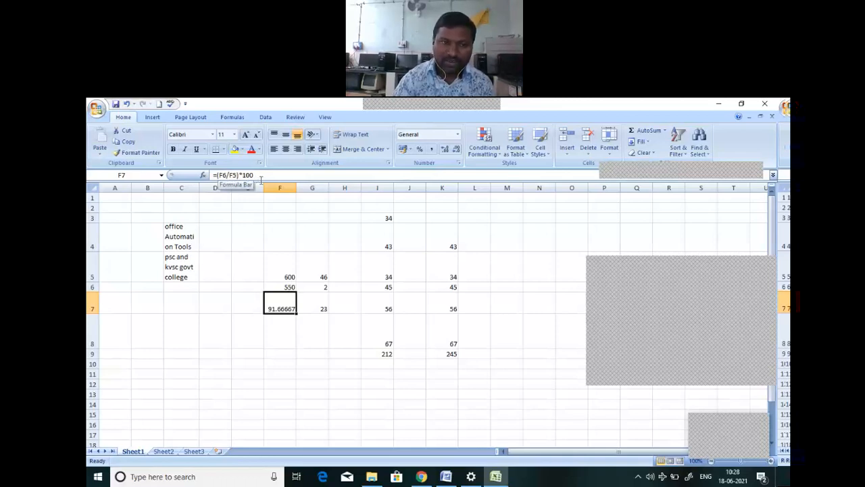
Change the number in cell F6 to 500 to recalculate the percentage in F7.
left_click(286, 288)
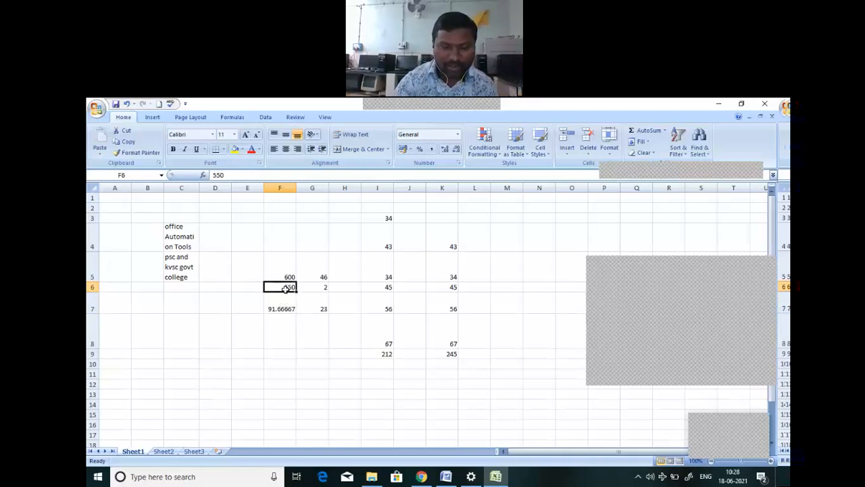
type("500")
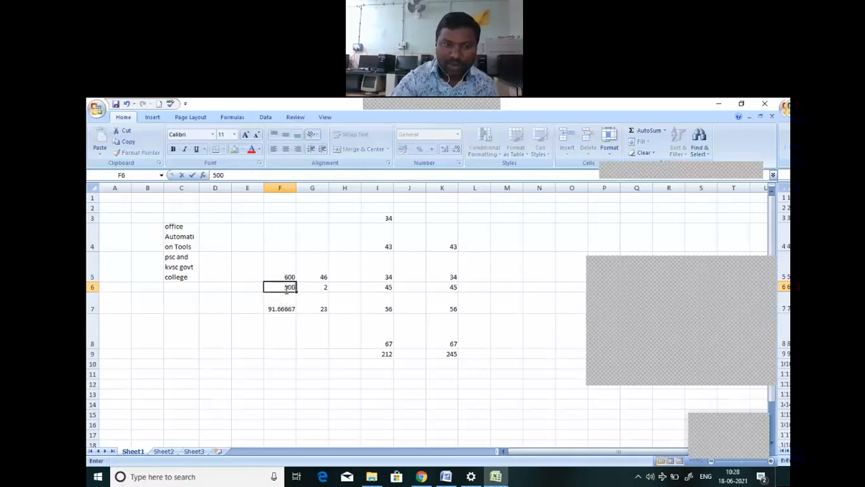
left_click(283, 344)
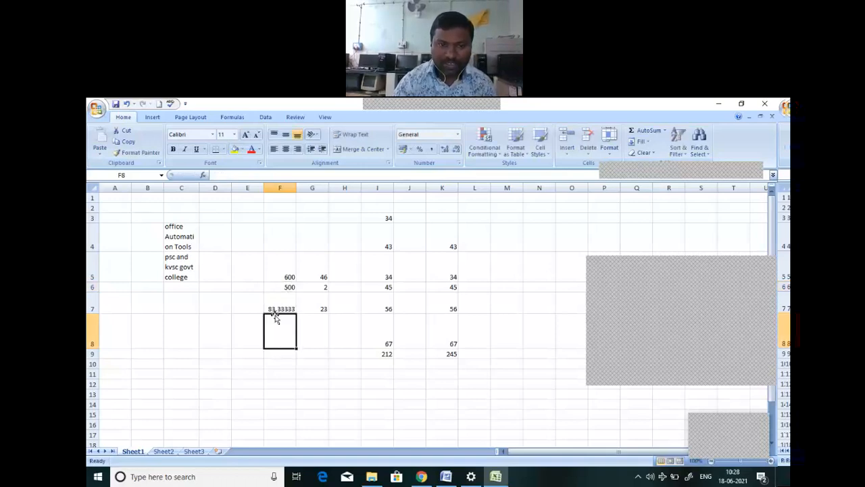
Set cell F6 to 300 so that the percentage formula in F7 recalculates.
left_click(288, 287)
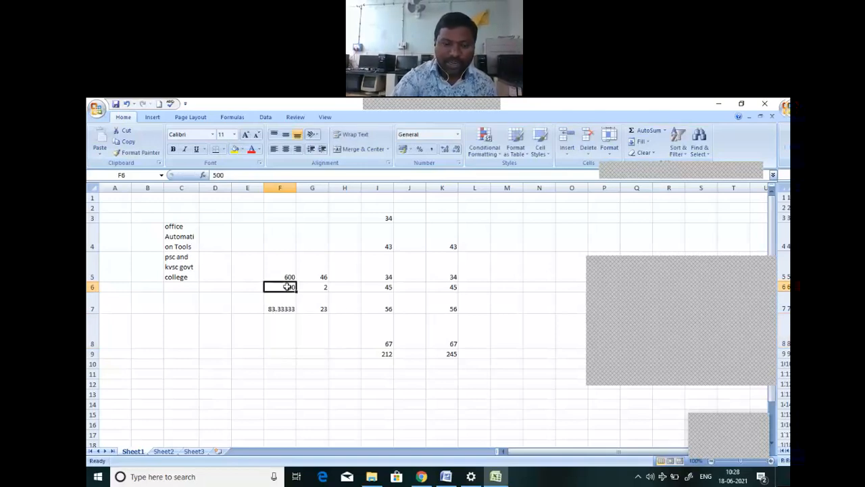
type("300")
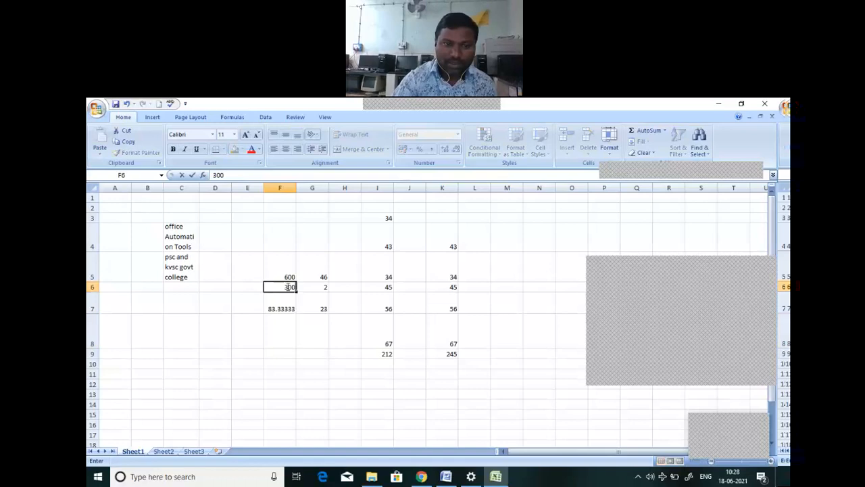
left_click(286, 340)
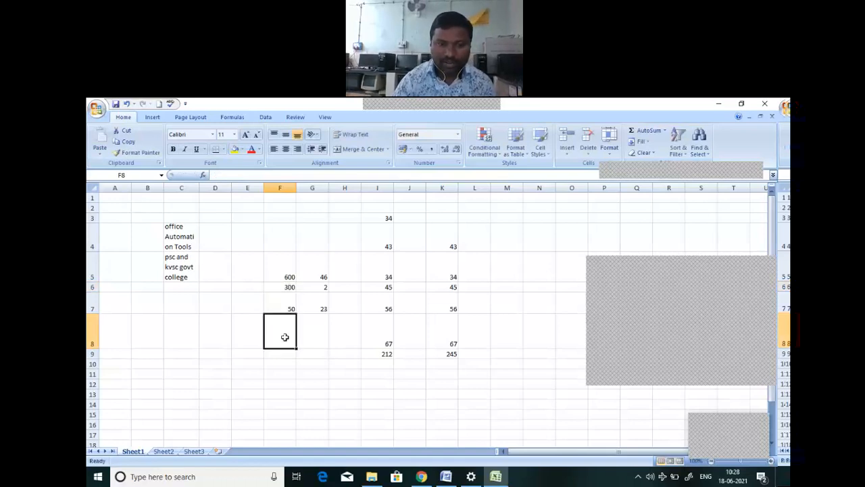
Try 432 and 421 in cell F6 so that the percentage formula in F7 recalculates.
left_click(287, 290)
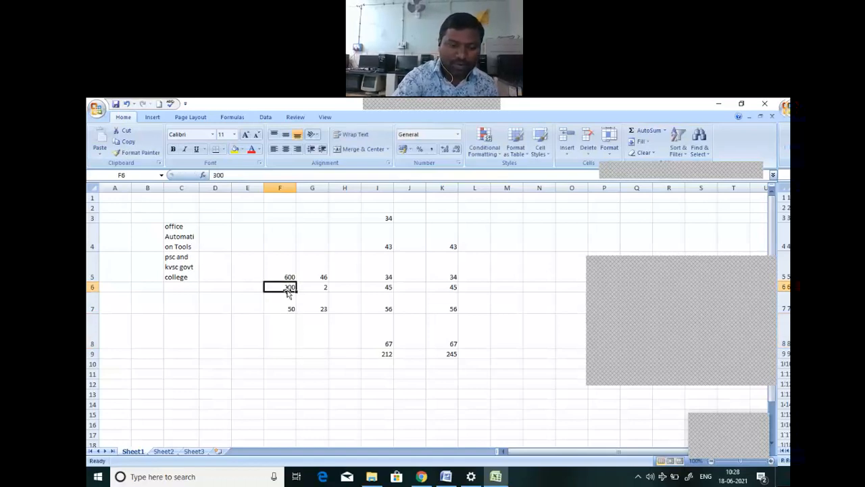
type("432")
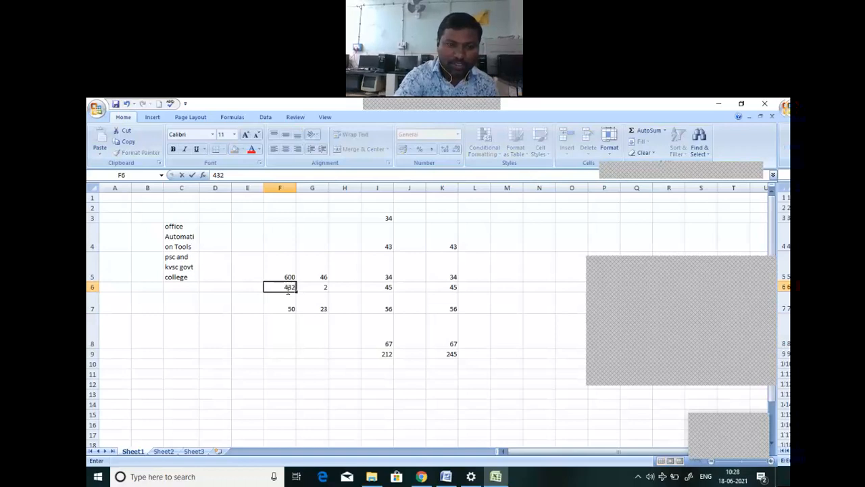
left_click(273, 329)
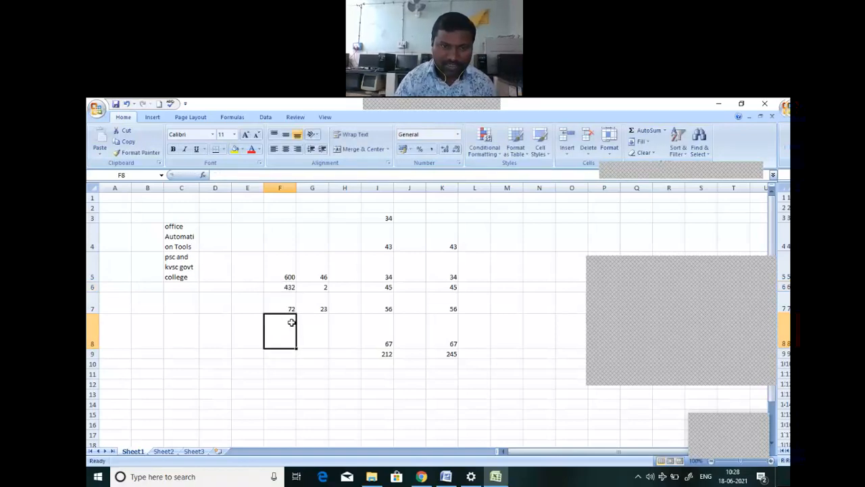
left_click(286, 286)
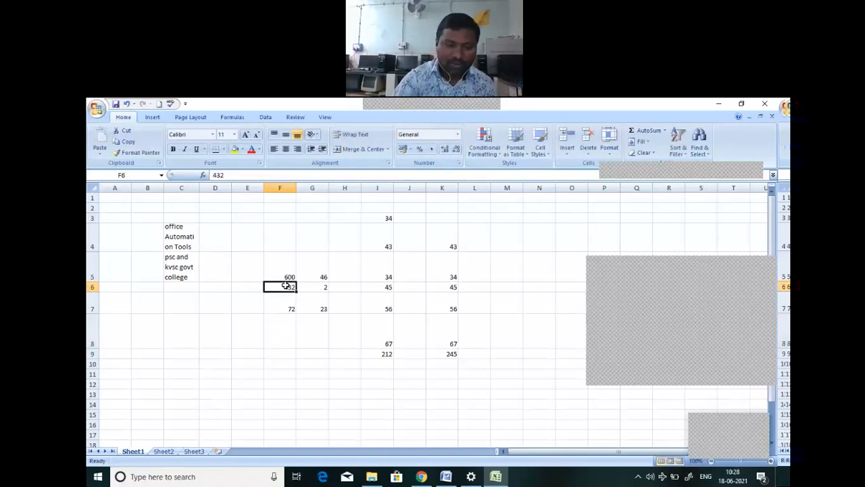
type("421")
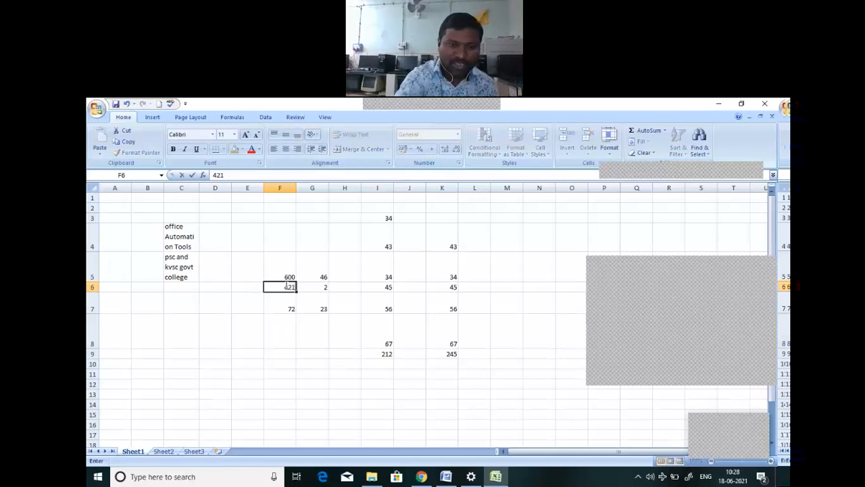
left_click(286, 334)
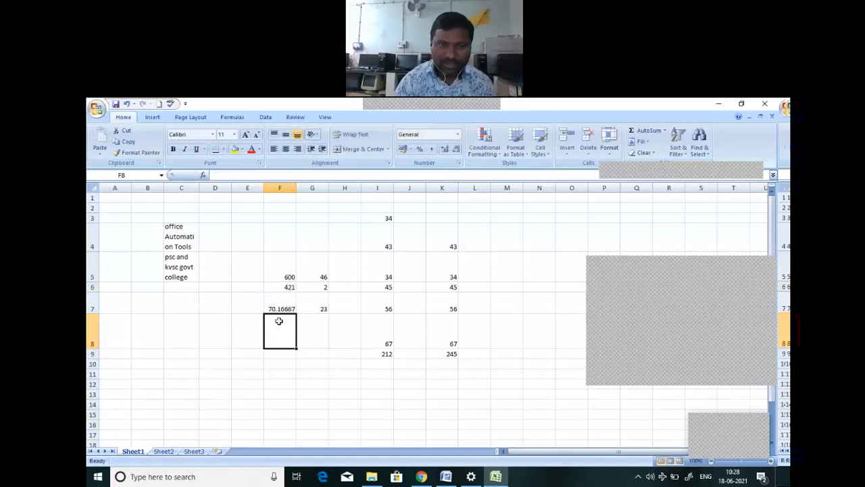
Set cell F6 to 473 to recalculate the percentage, and review the formula in F7 with the cells it references.
left_click(288, 288)
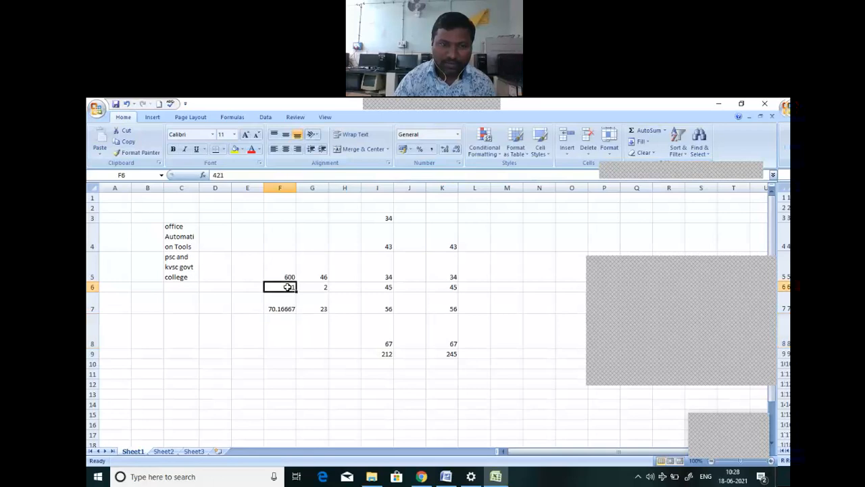
type("4")
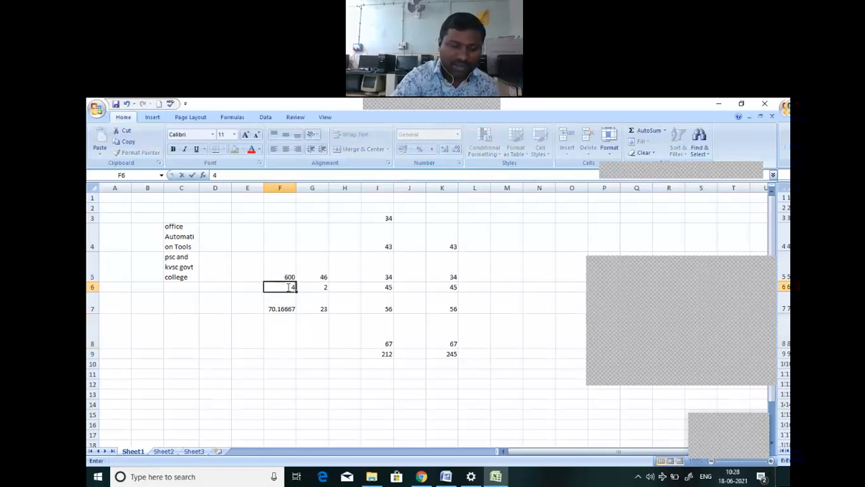
type("7")
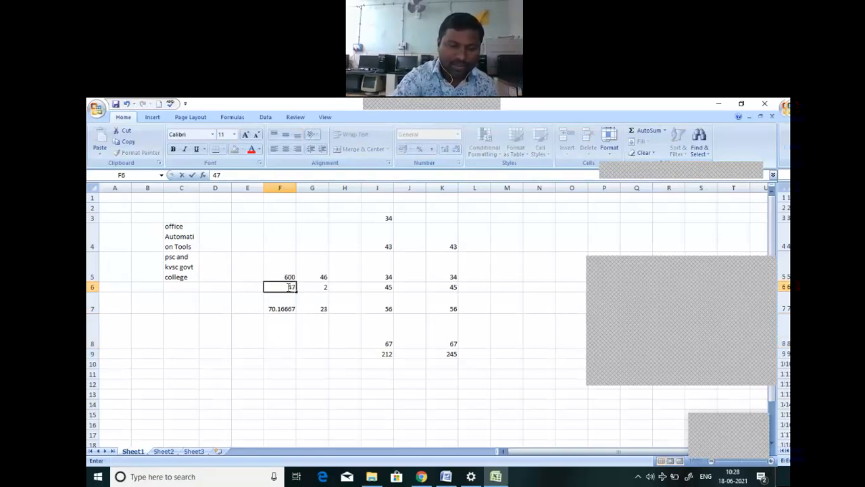
type("3")
left_click(288, 354)
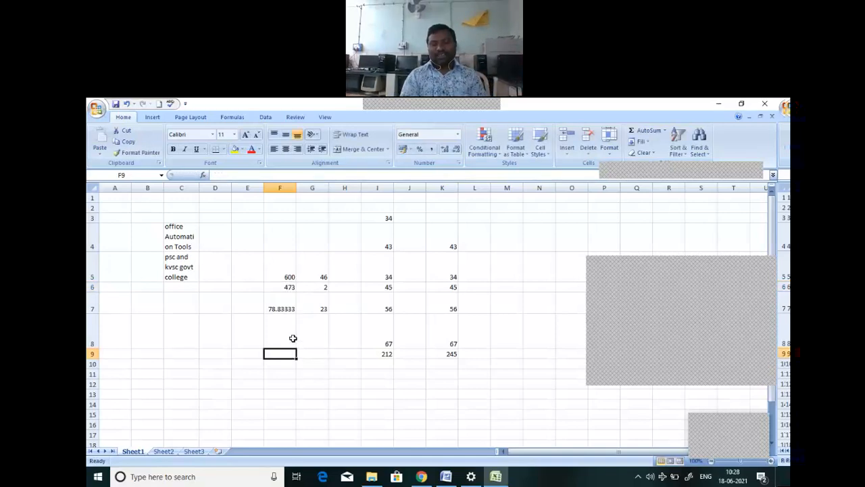
left_click(289, 277)
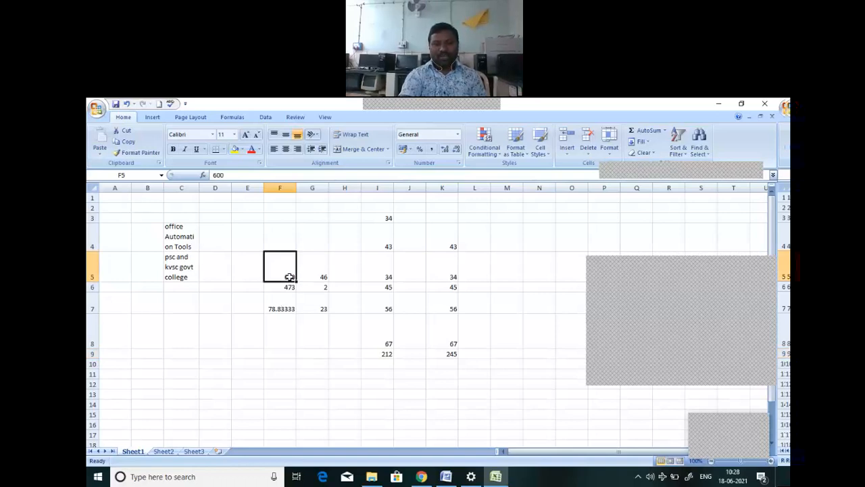
left_click(288, 309)
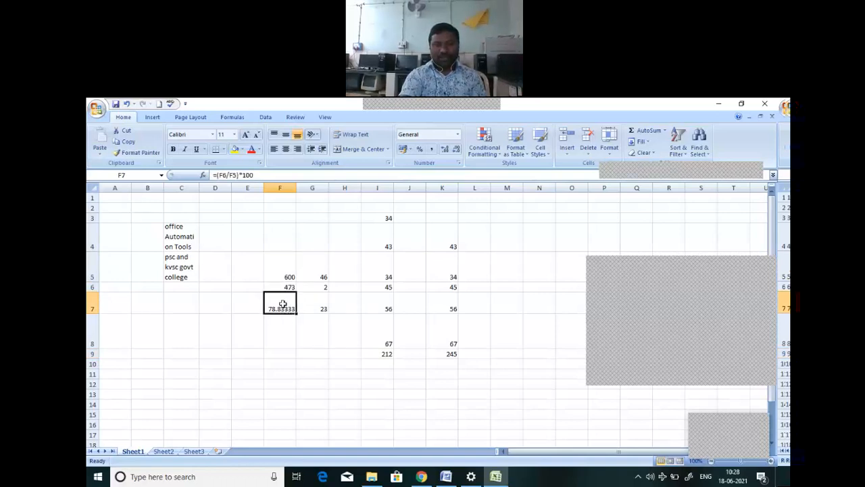
left_click(287, 287)
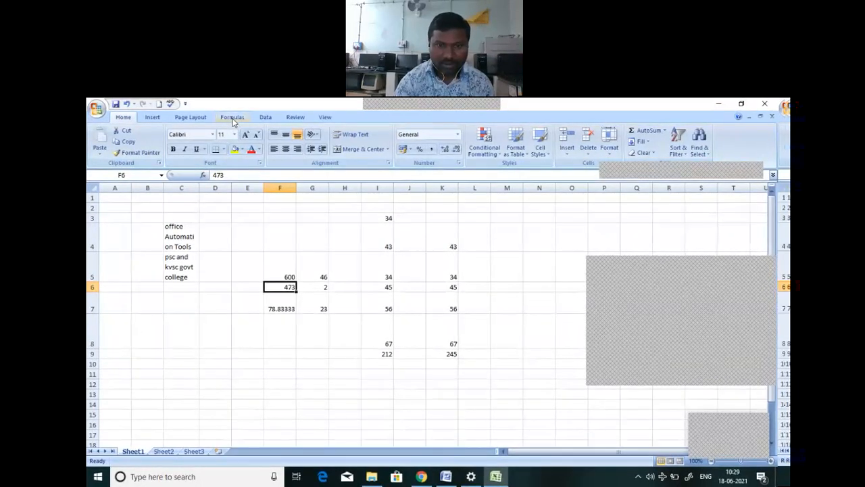
Delete the column totals in cells I9 and K9.
left_click(385, 355)
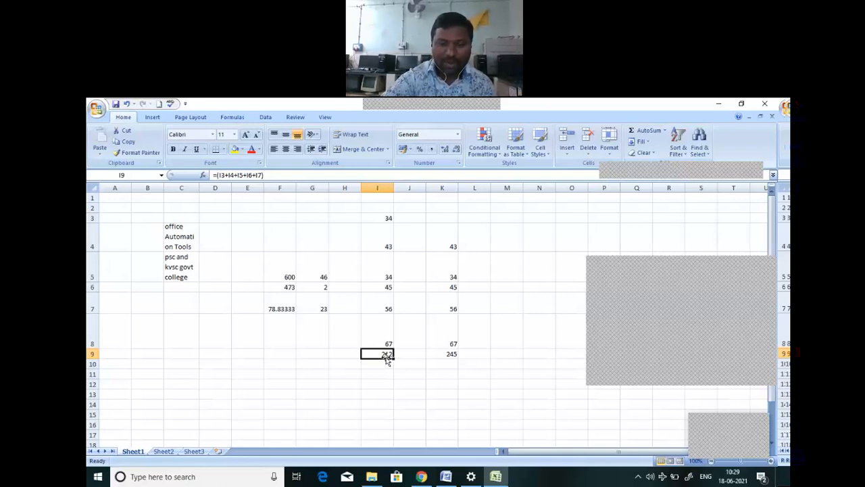
key("Delete")
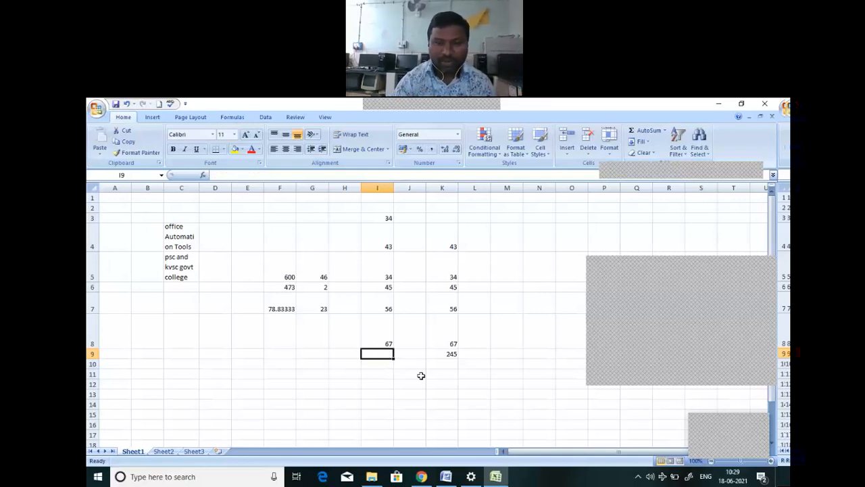
left_click(449, 354)
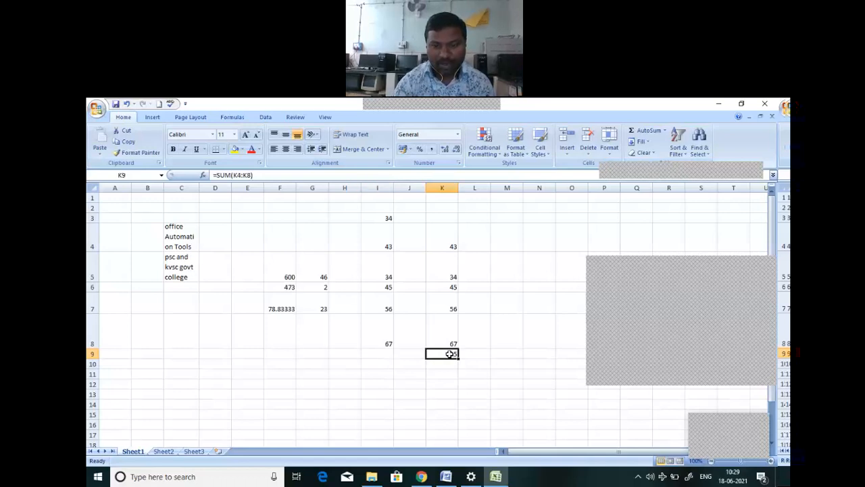
key("Delete")
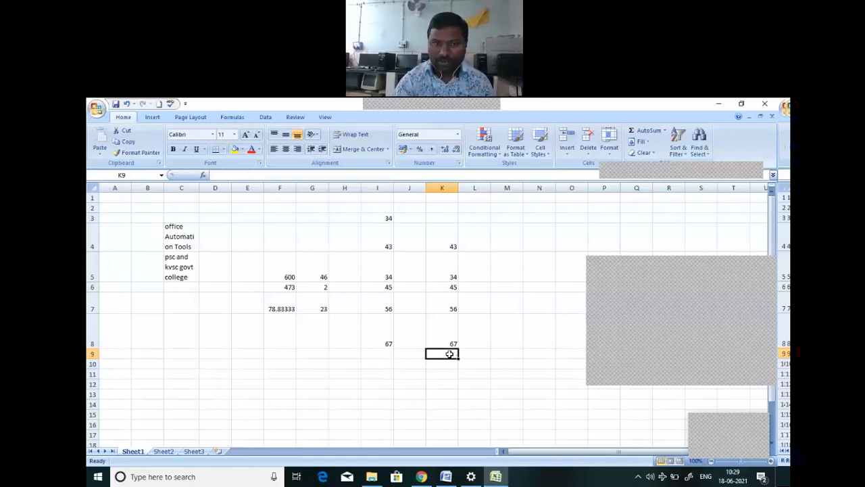
Browse the additional function categories in the function library, including Engineering and Information.
left_click(232, 117)
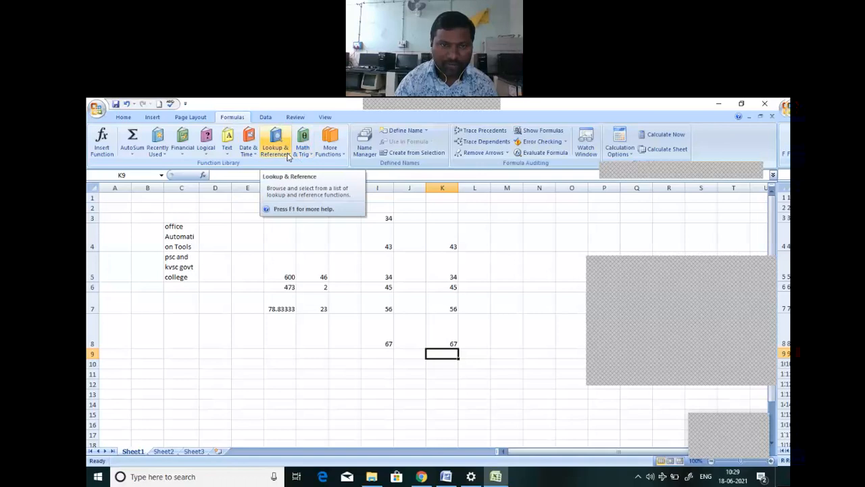
left_click(345, 156)
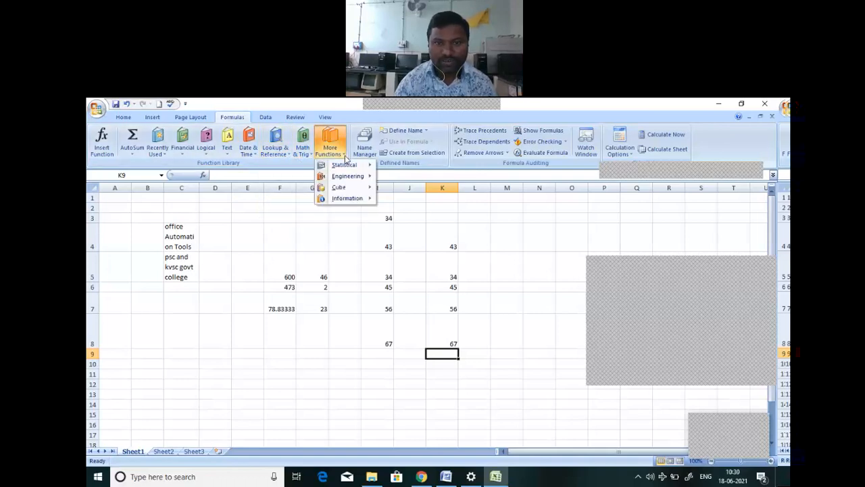
mouse_move(351, 190)
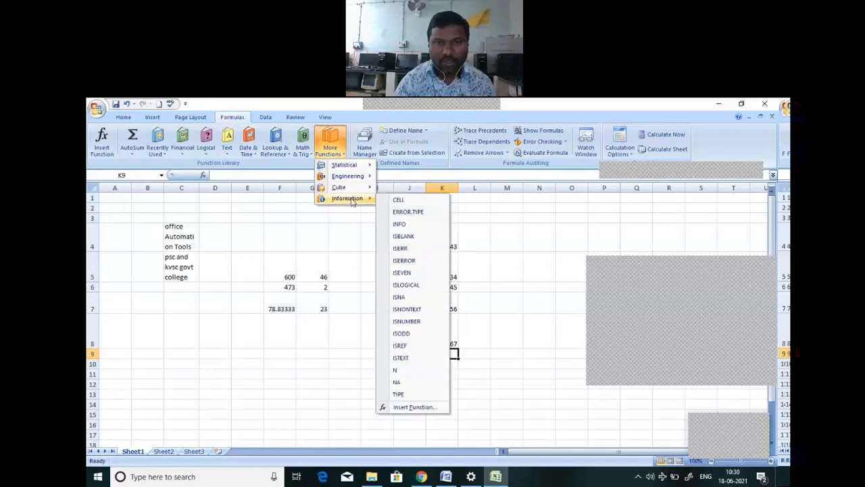
left_click(512, 230)
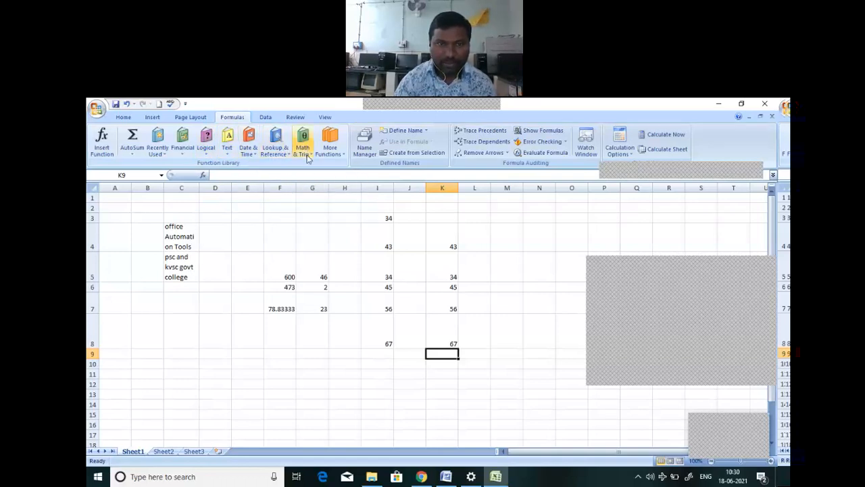
left_click(341, 157)
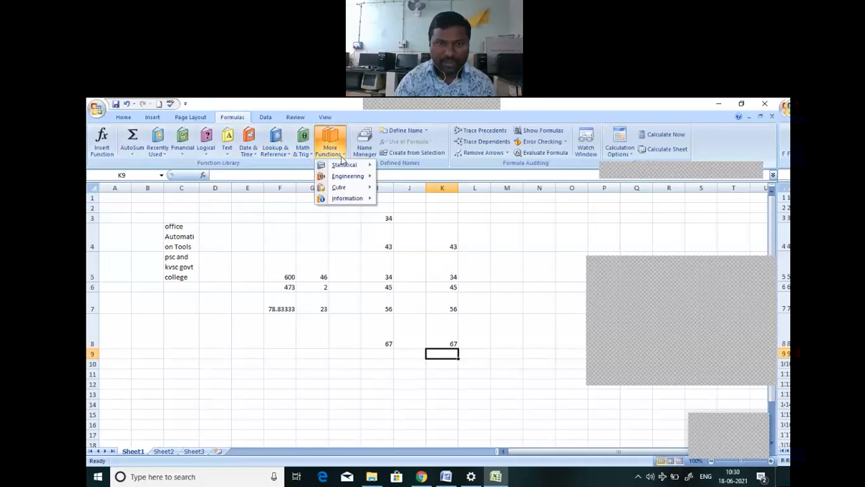
mouse_move(344, 169)
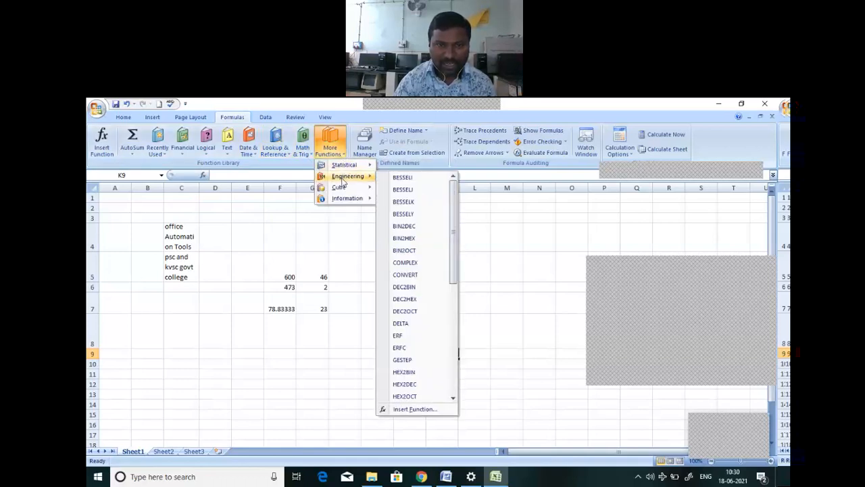
mouse_move(341, 191)
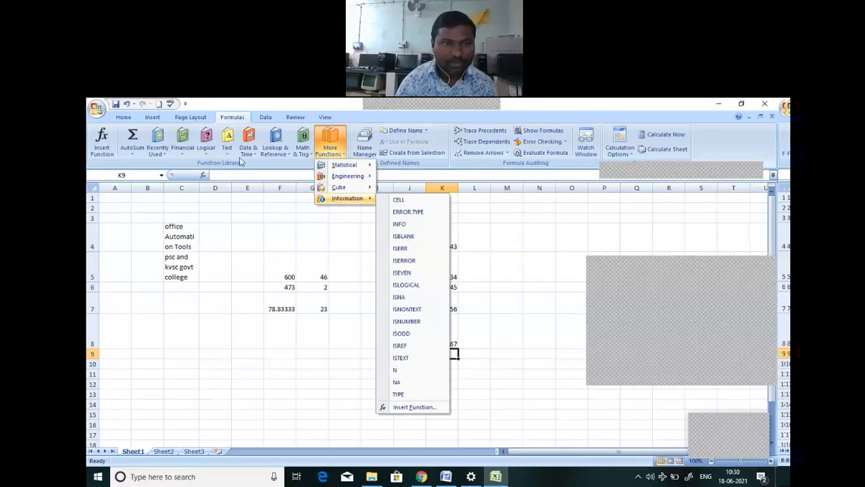
left_click(312, 155)
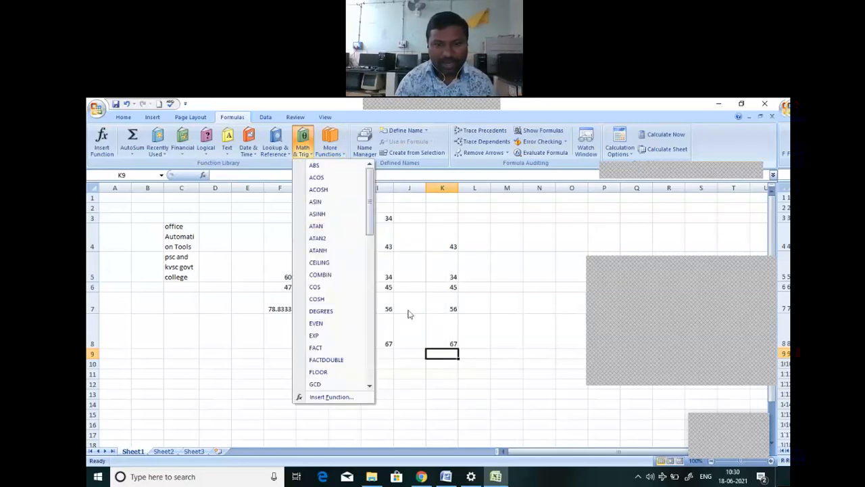
left_click(334, 171)
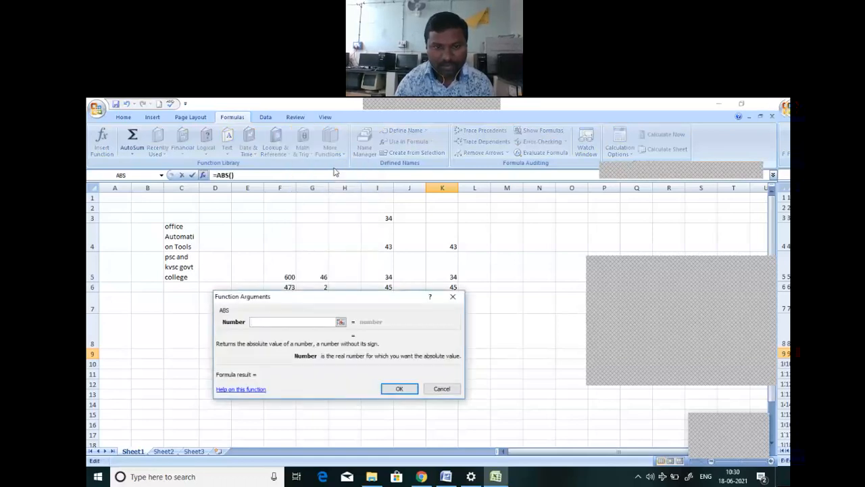
left_click(457, 296)
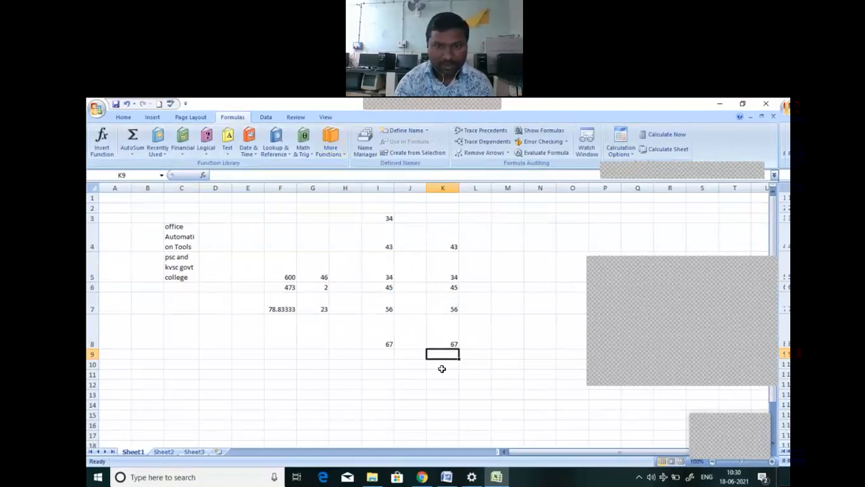
Start a formula in cell K9 with the LCM function from the math and trigonometry functions, leaving its arguments empty.
type("=")
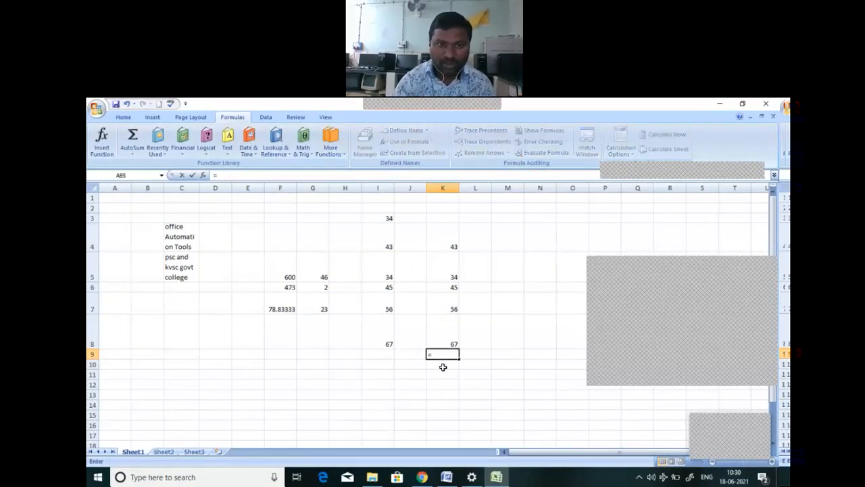
left_click(311, 155)
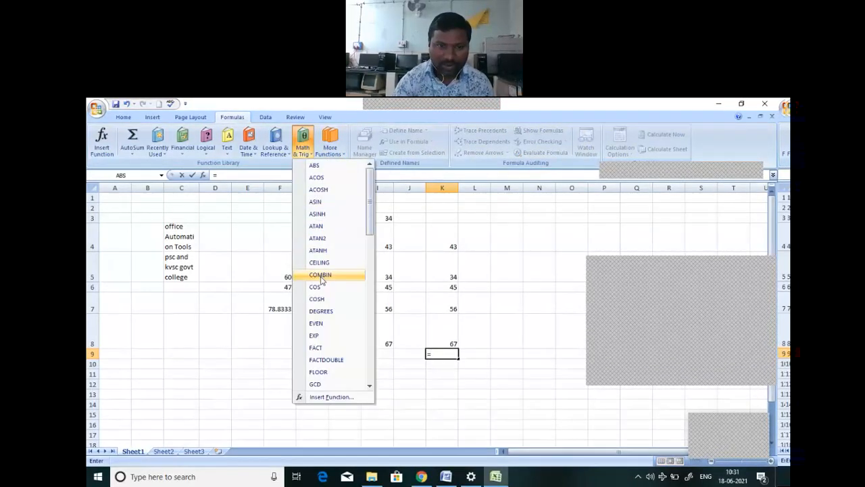
left_click(369, 385)
left_click(369, 385)
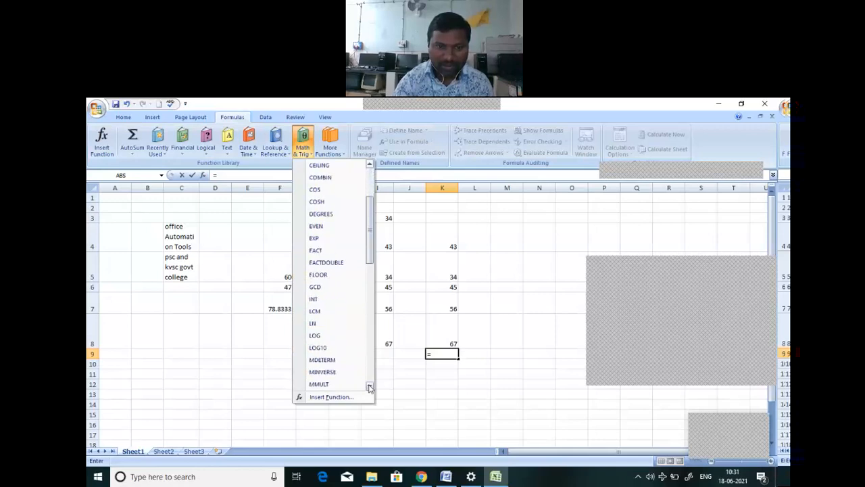
left_click(319, 301)
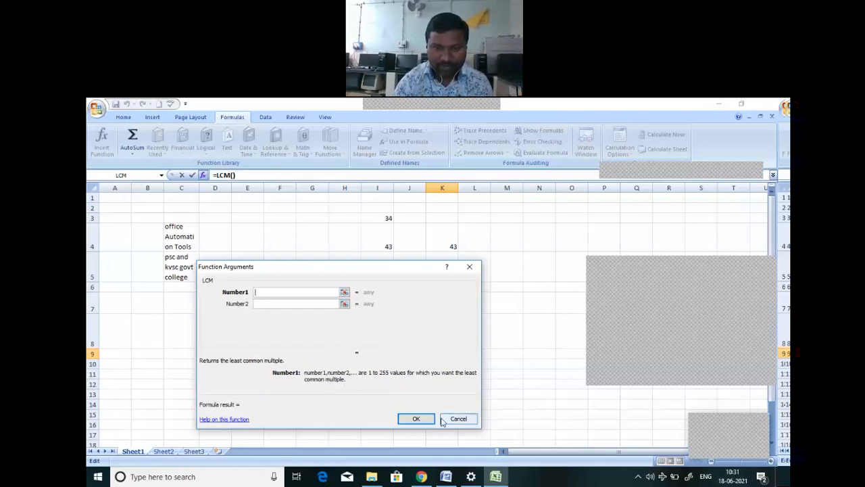
left_click(417, 420)
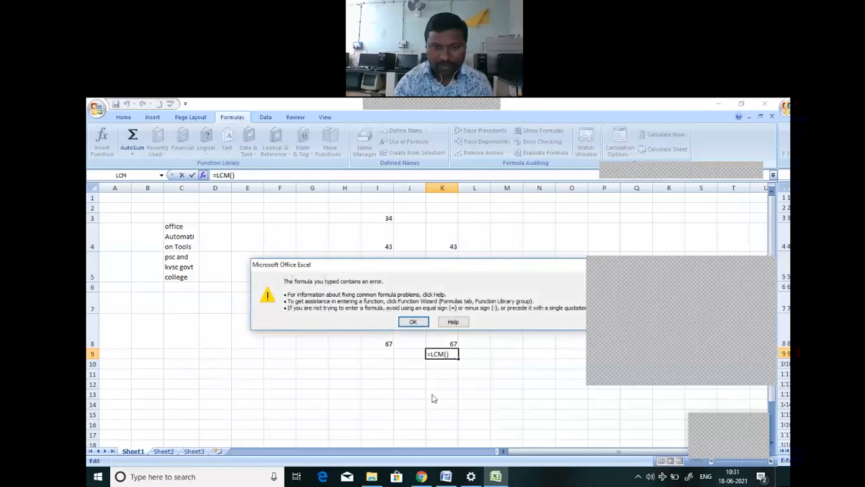
left_click(413, 322)
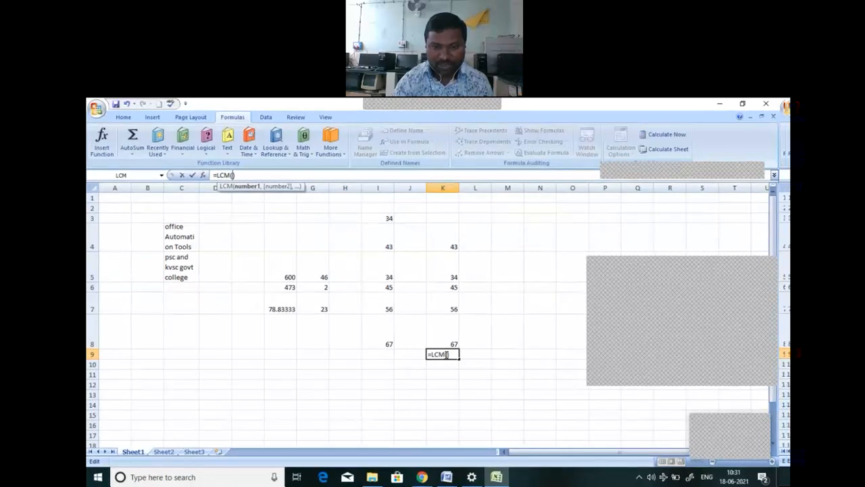
Complete the LCM formula in cell K9 with the range K4:K8 and enter it.
left_click(447, 355)
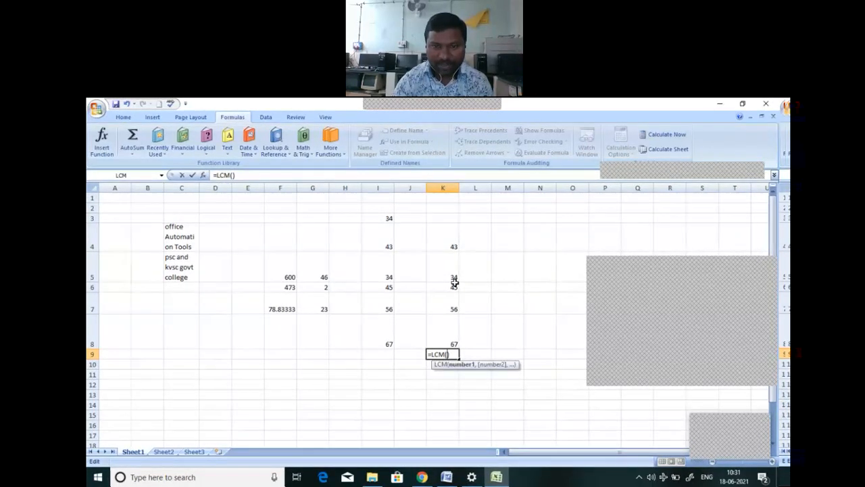
left_click(453, 246)
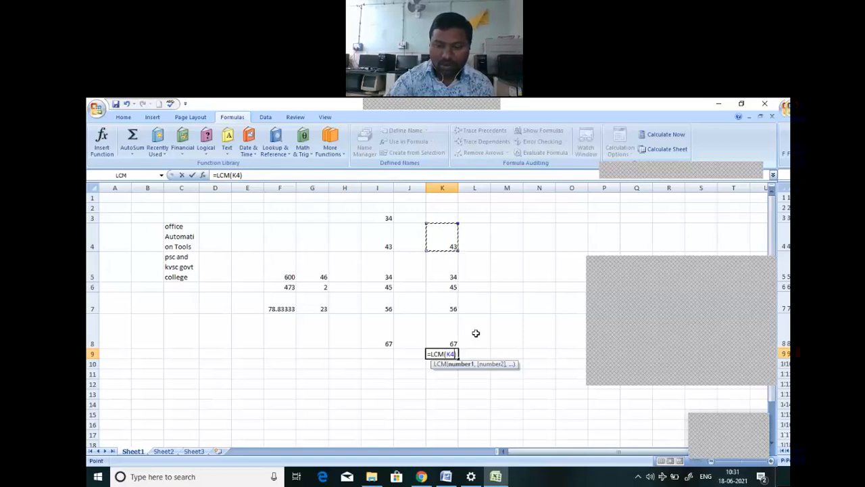
key("F8")
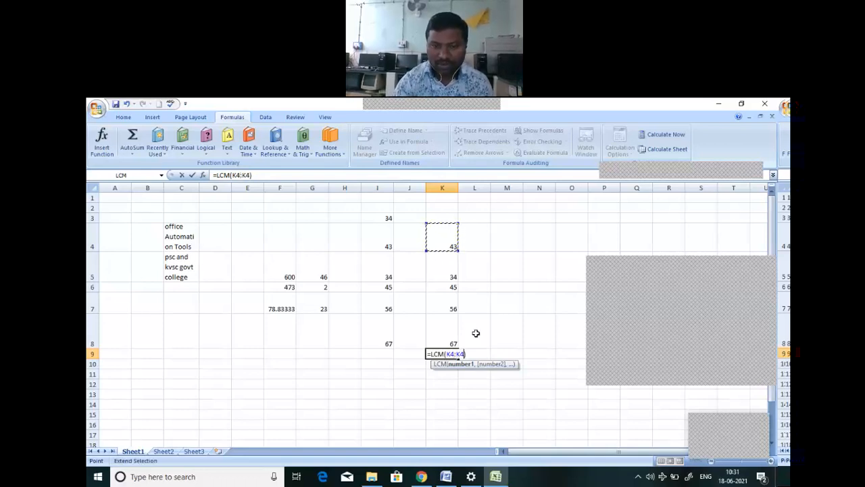
key("BackSpace")
key("BackSpace")
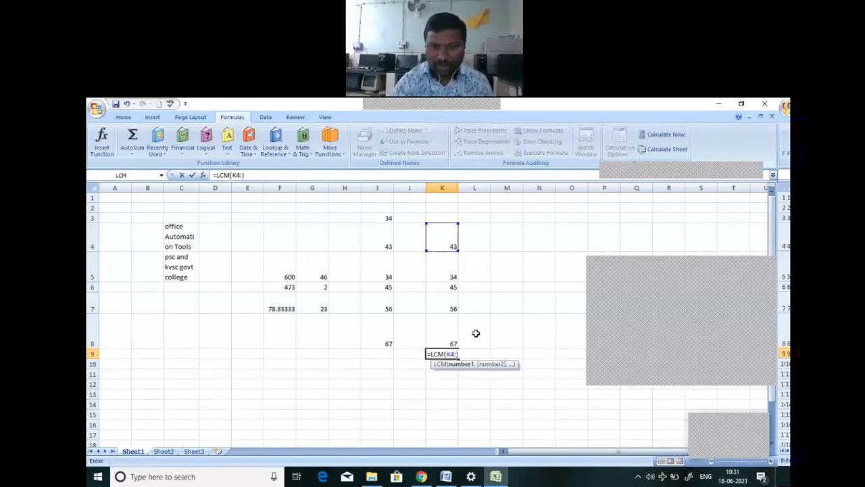
left_click(443, 330)
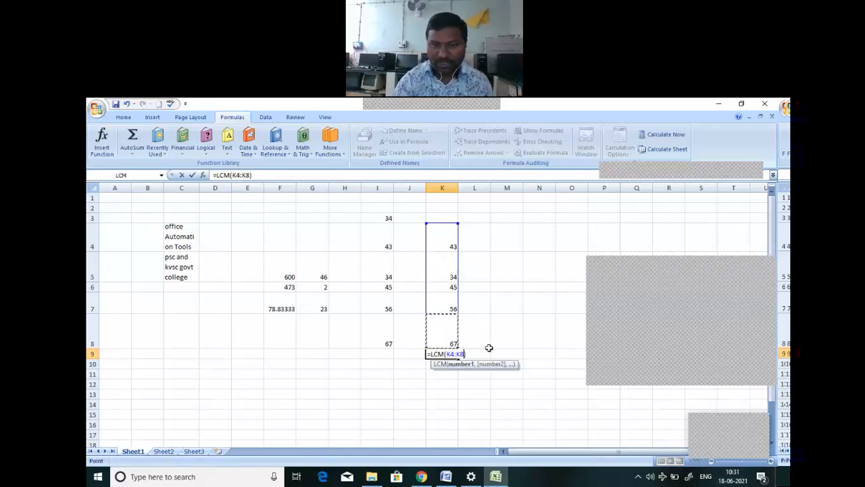
left_click(256, 175)
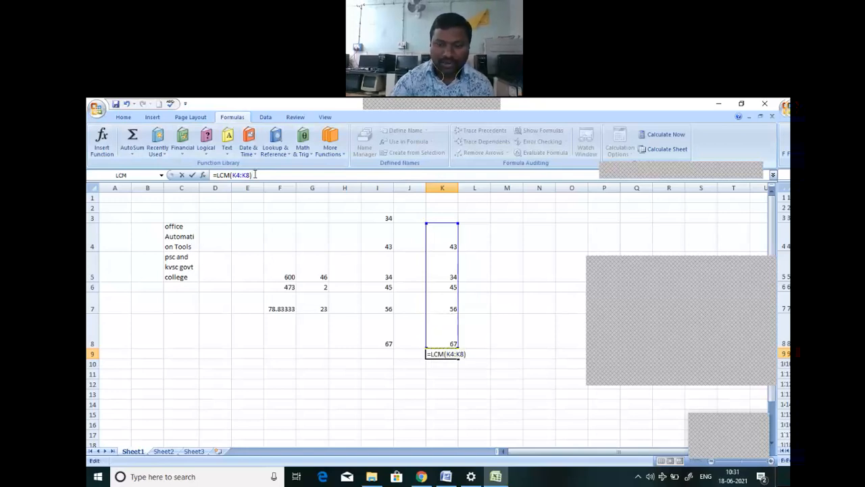
key("Return")
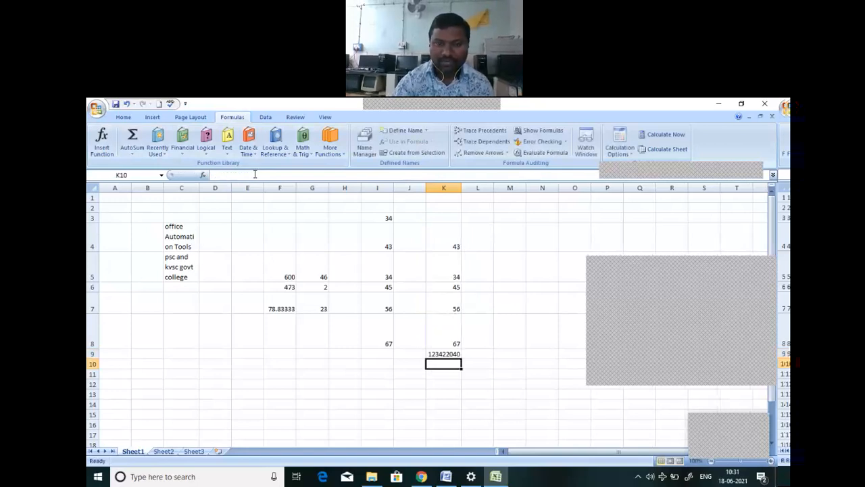
left_click(450, 354)
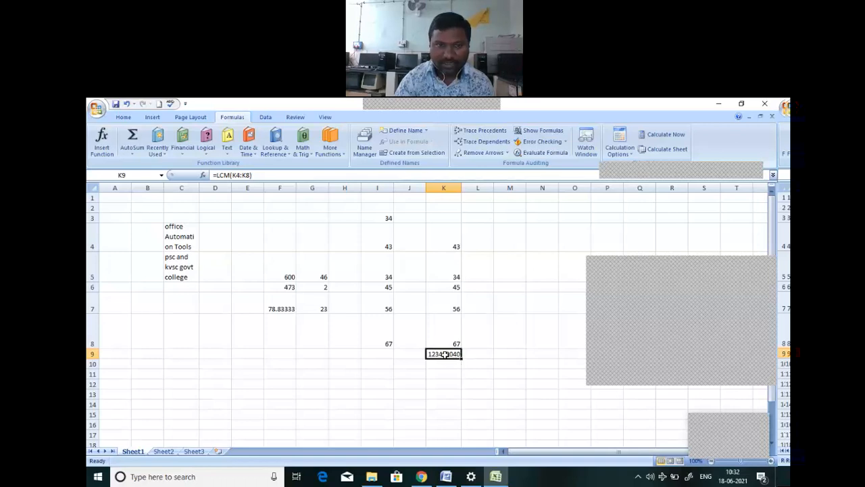
left_click(229, 175)
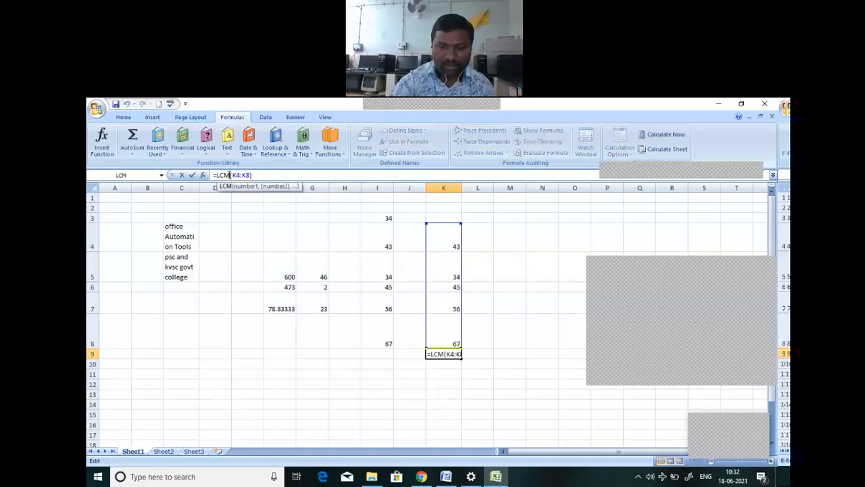
key("BackSpace")
key("BackSpace")
key("BackSpace")
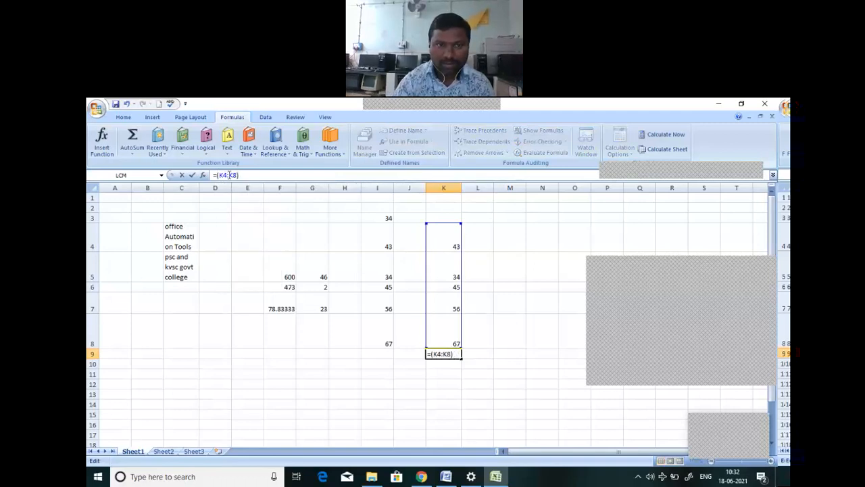
Browse the full list of math and trigonometry functions in the function library.
left_click(312, 155)
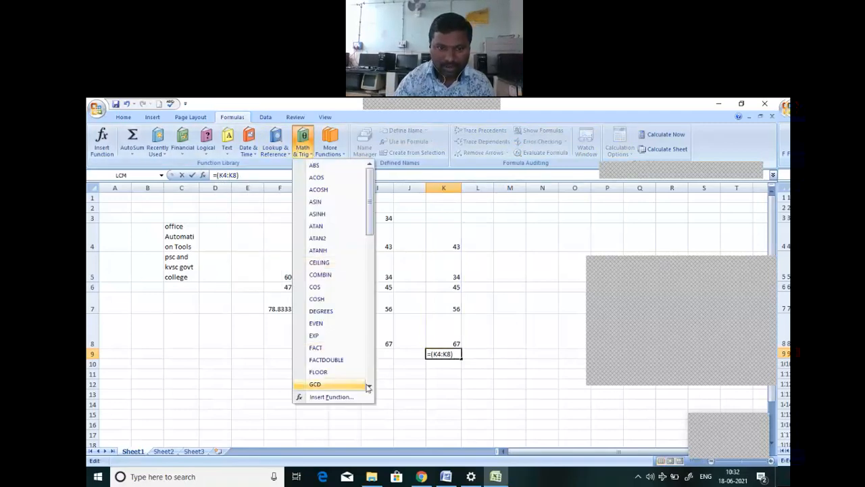
left_click(371, 386)
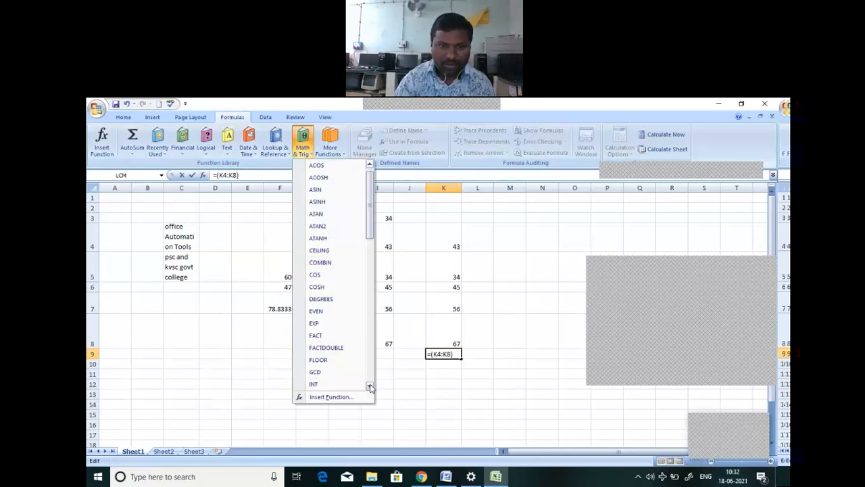
left_click(370, 386)
left_click(370, 386)
left_click(370, 386)
left_click(371, 386)
left_click(371, 386)
left_click(371, 386)
left_click(370, 386)
left_click(371, 386)
left_click(370, 386)
left_click(370, 386)
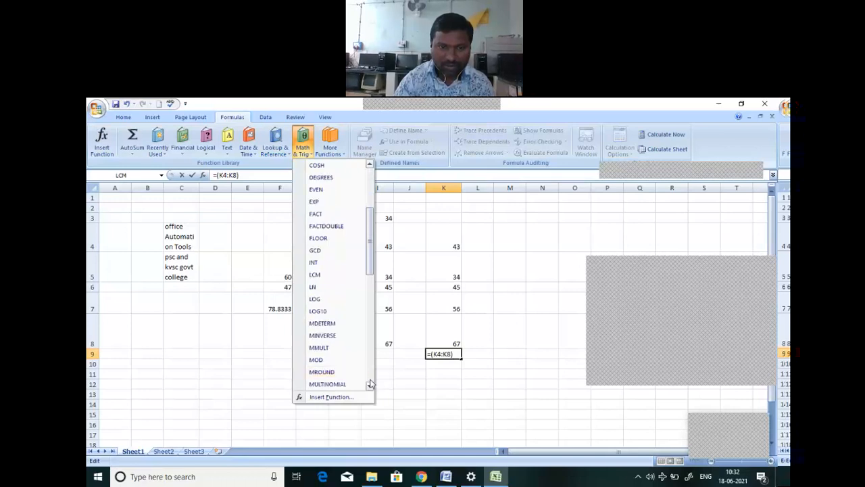
left_click(370, 386)
left_click(371, 386)
left_click(370, 386)
left_click(371, 386)
left_click(370, 386)
left_click(371, 387)
left_click(371, 386)
left_click(371, 386)
left_click(370, 386)
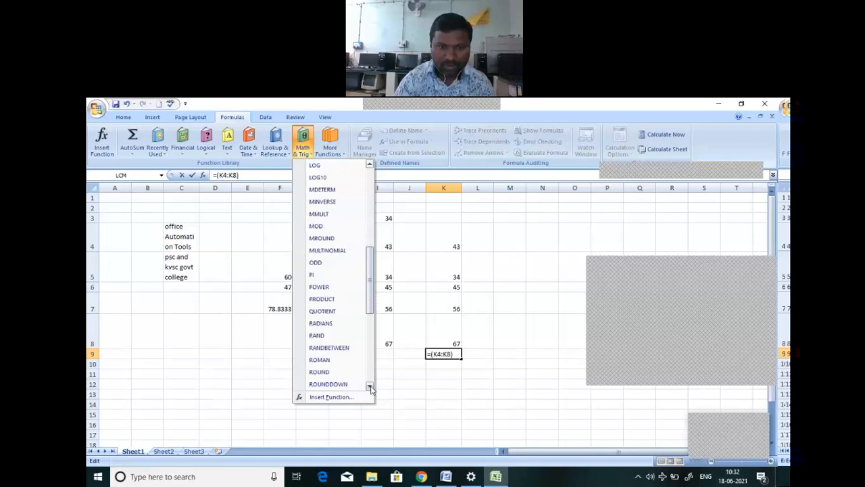
left_click_drag(370, 341, 371, 233)
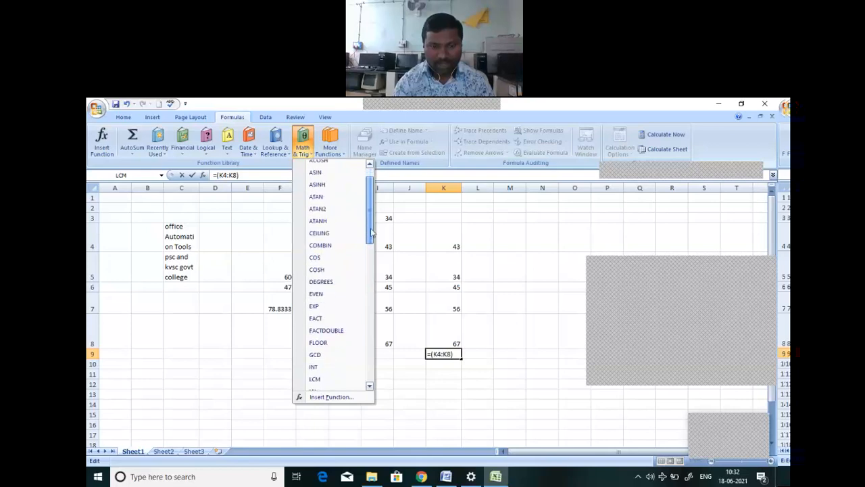
left_click_drag(371, 233, 378, 263)
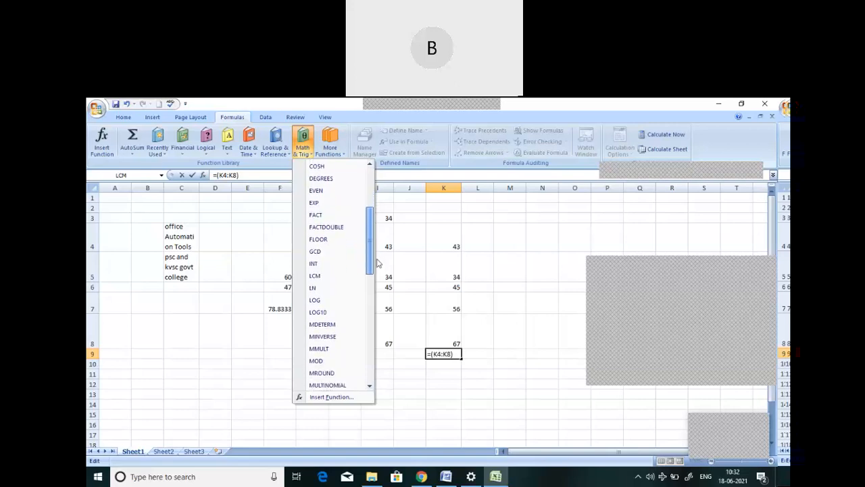
left_click_drag(378, 263, 380, 306)
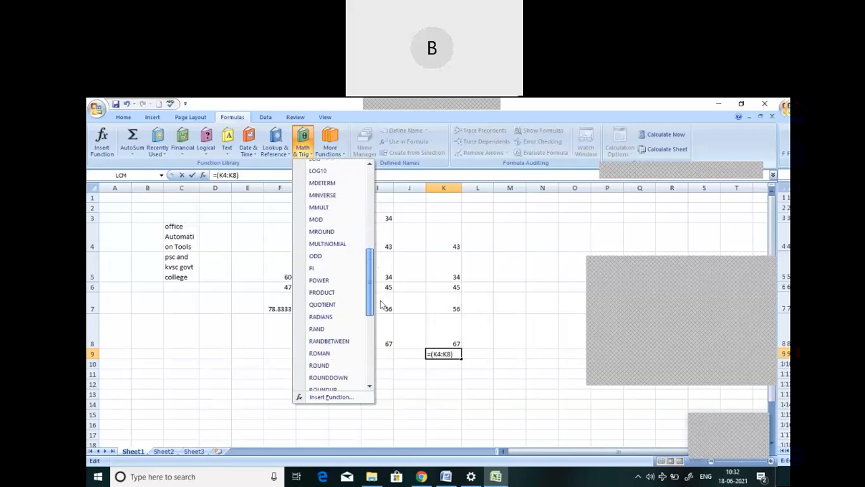
left_click_drag(380, 306, 389, 351)
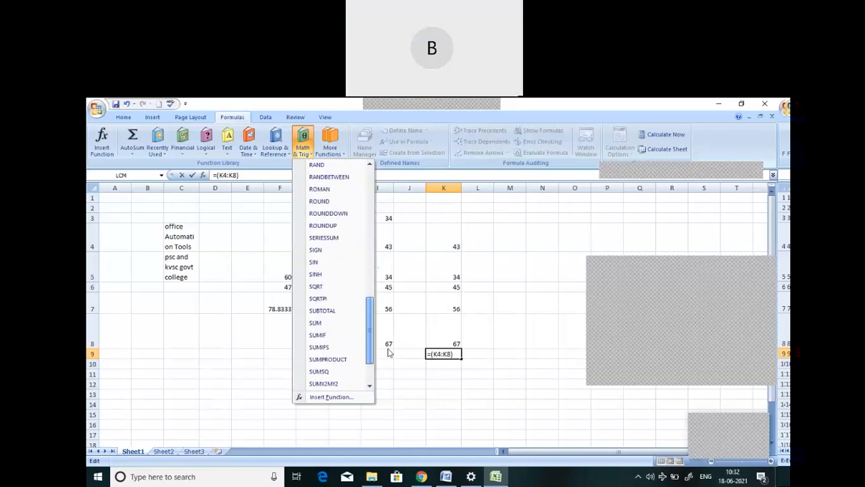
left_click_drag(389, 352, 375, 244)
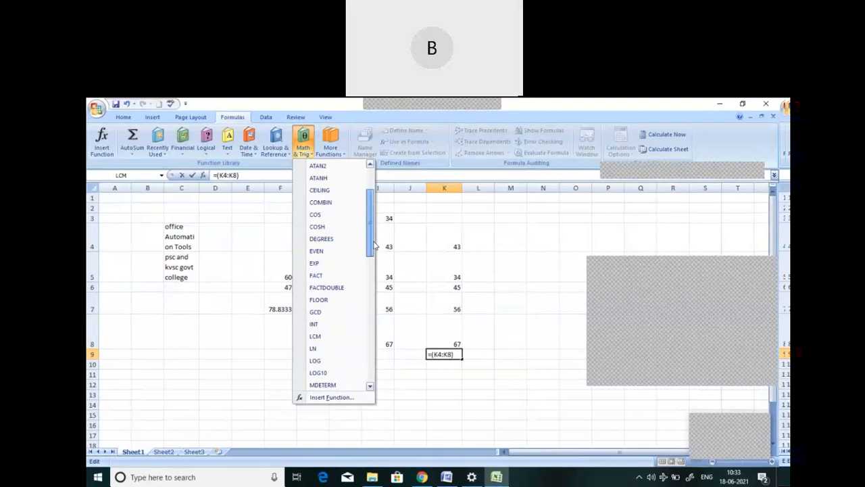
Replace the LCM function in cell K9's formula with GCD, applied to the range K4:K8.
left_click(323, 311)
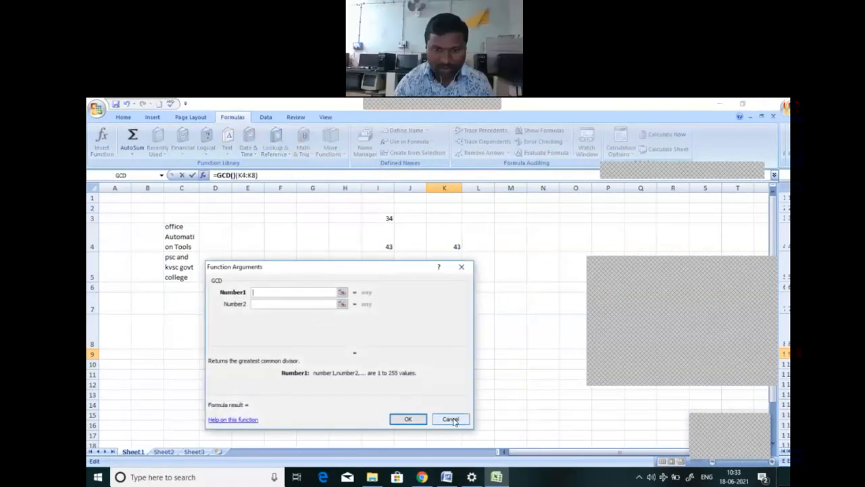
left_click(454, 421)
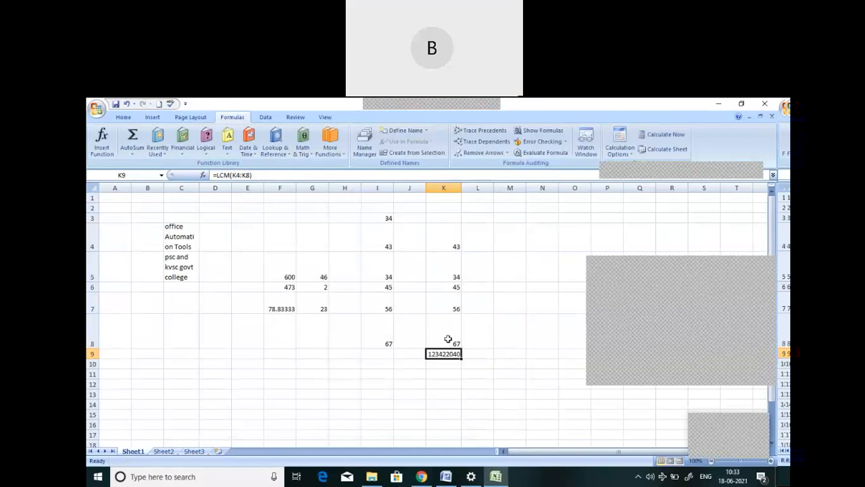
left_click(230, 176)
double_click(225, 175)
key("BackSpace")
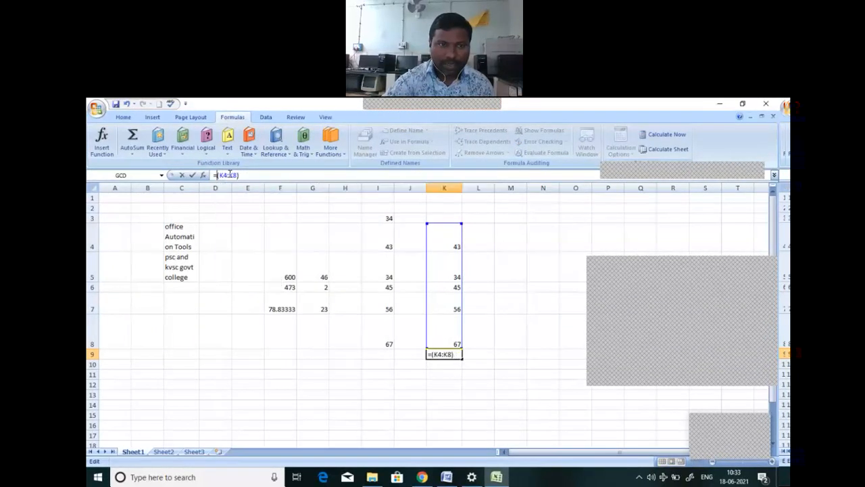
type("G")
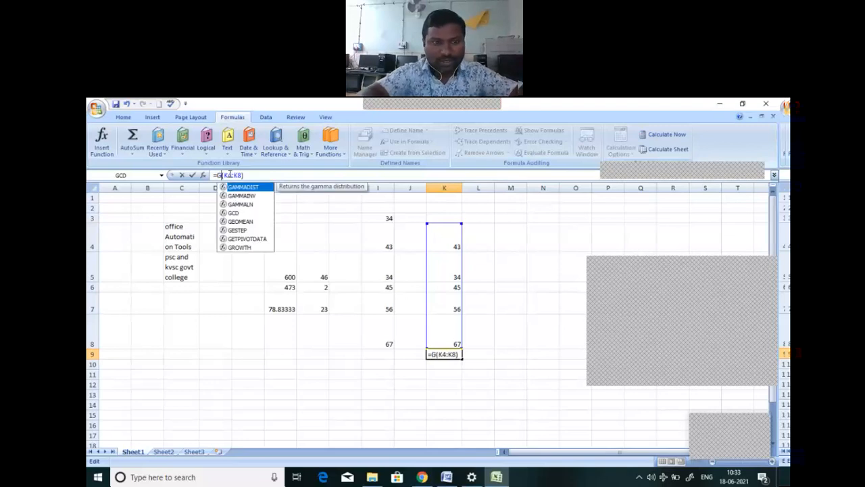
type("CD")
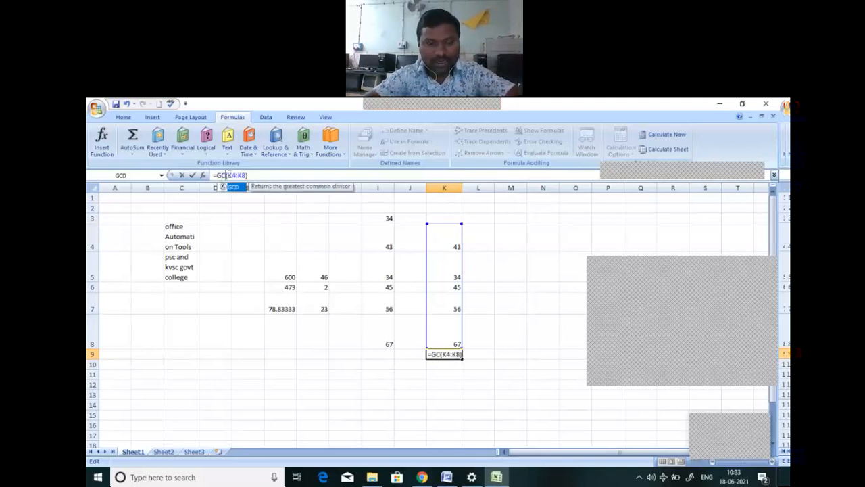
left_click(256, 175)
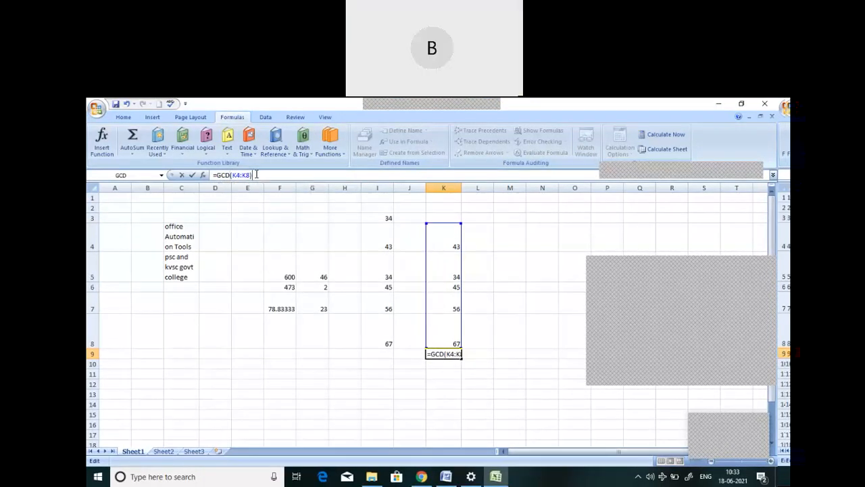
key("Return")
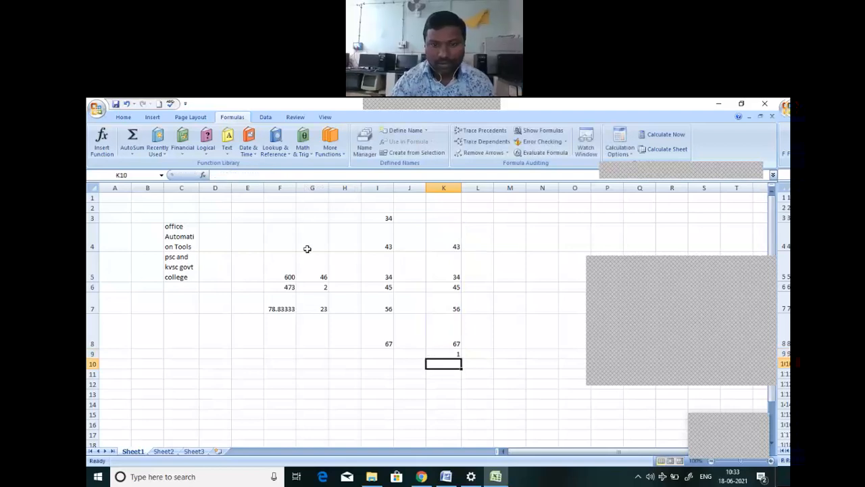
Check the formula in cell K9 and view the Engineering functions in the function library.
left_click(451, 352)
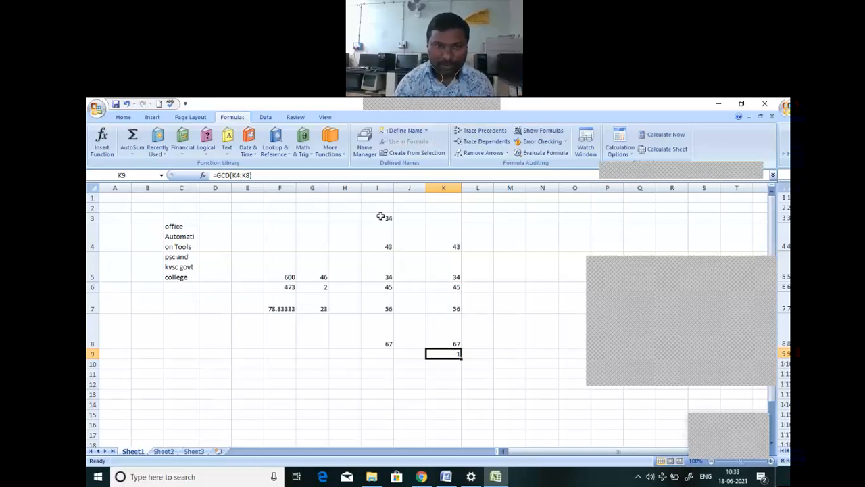
left_click(342, 155)
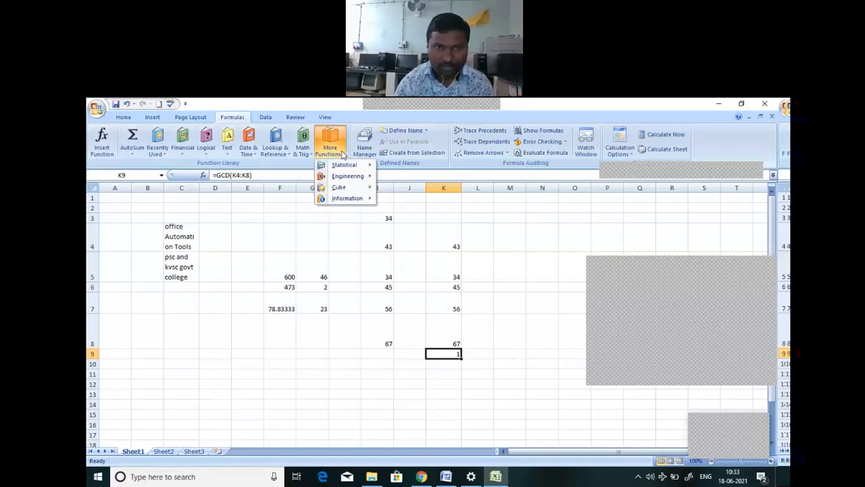
mouse_move(355, 180)
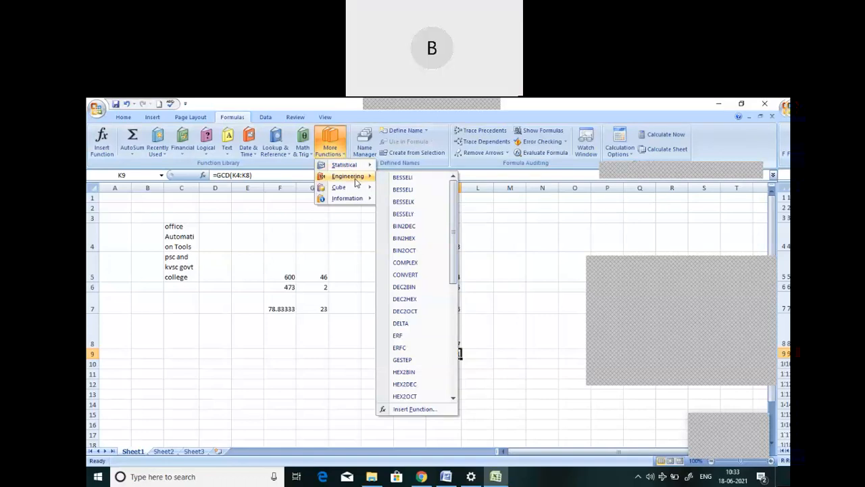
Examine the full list of Engineering functions in the function library, through to OCT2HEX, and close it.
left_click(453, 397)
left_click(453, 398)
left_click(454, 398)
left_click(454, 399)
left_click(453, 398)
left_click(453, 398)
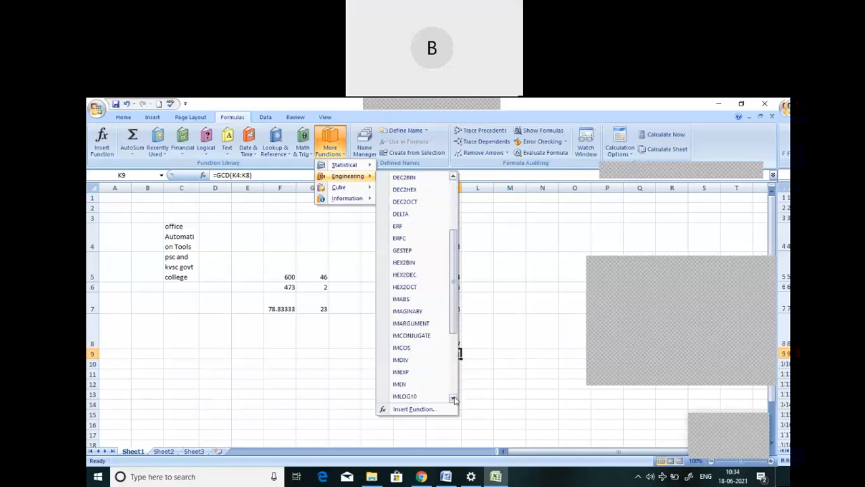
left_click_drag(453, 398, 454, 398)
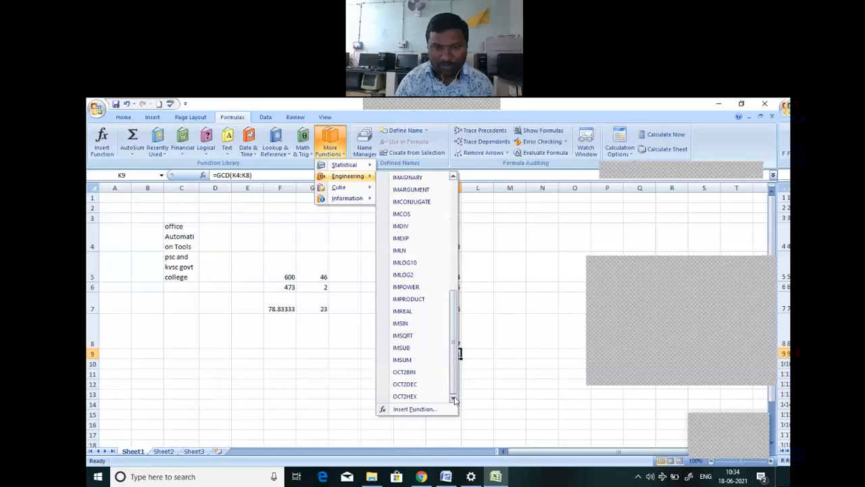
left_click_drag(456, 177, 455, 177)
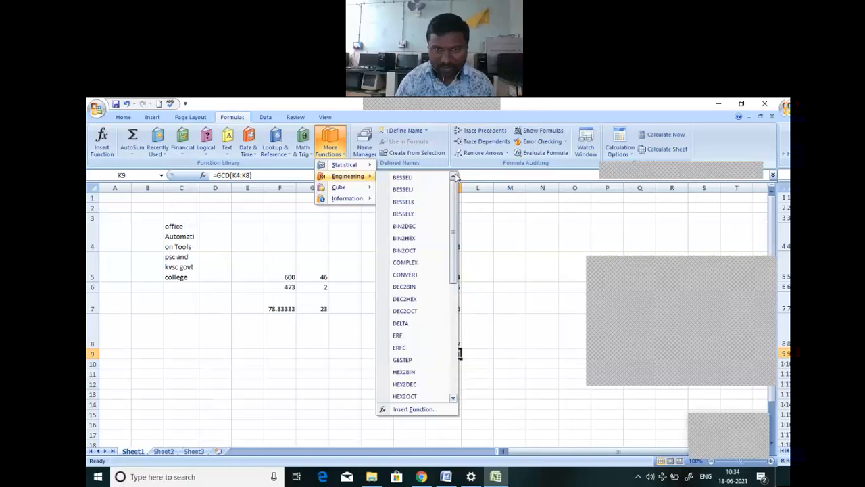
left_click(508, 248)
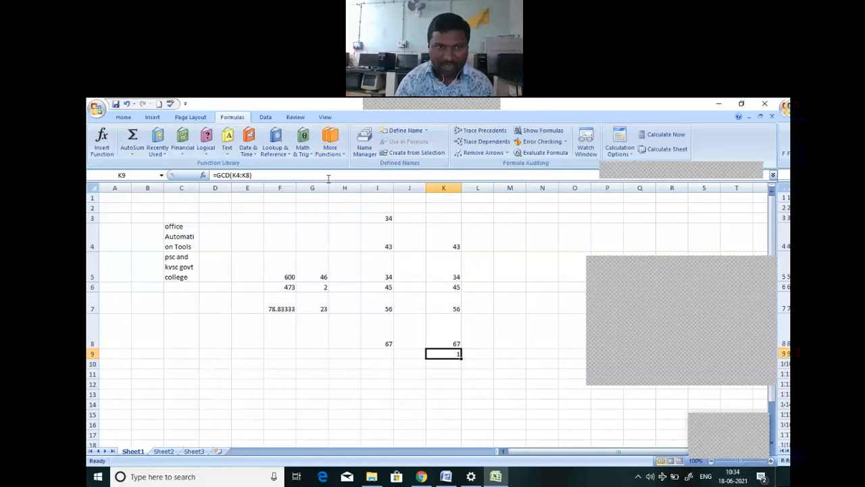
Browse the full list of Financial functions in the function library, from ACCRINT to YIELDMAT and back.
left_click(181, 148)
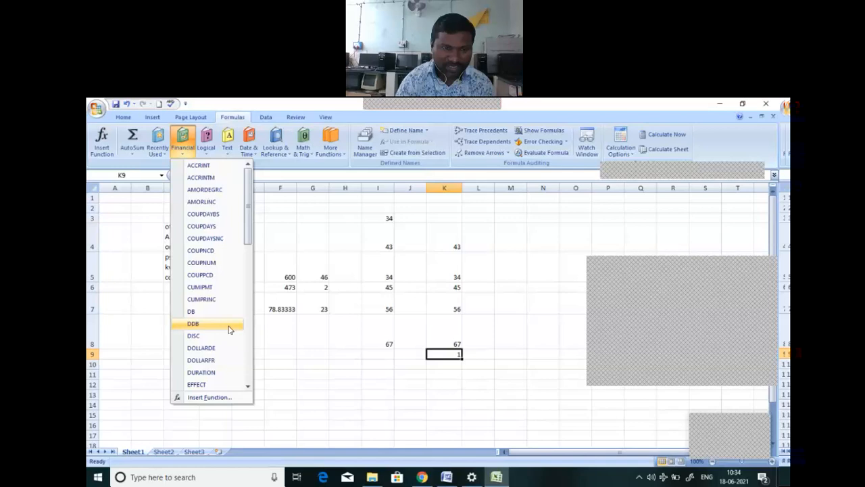
left_click(248, 386)
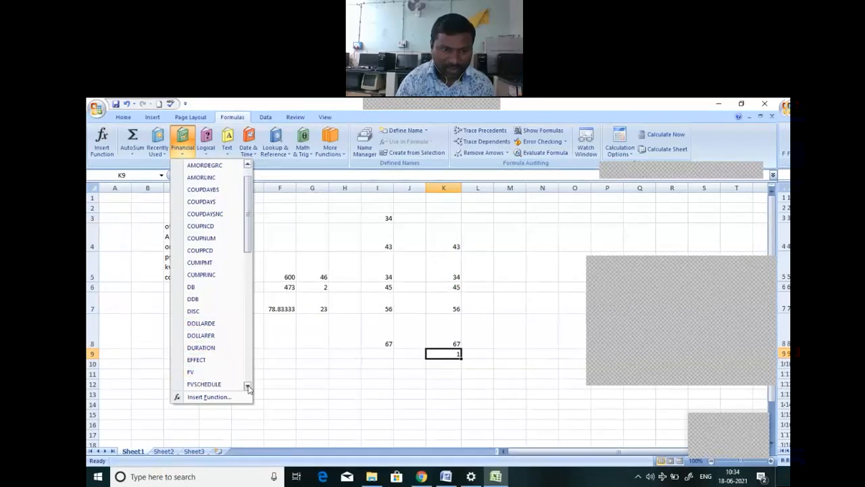
left_click(248, 386)
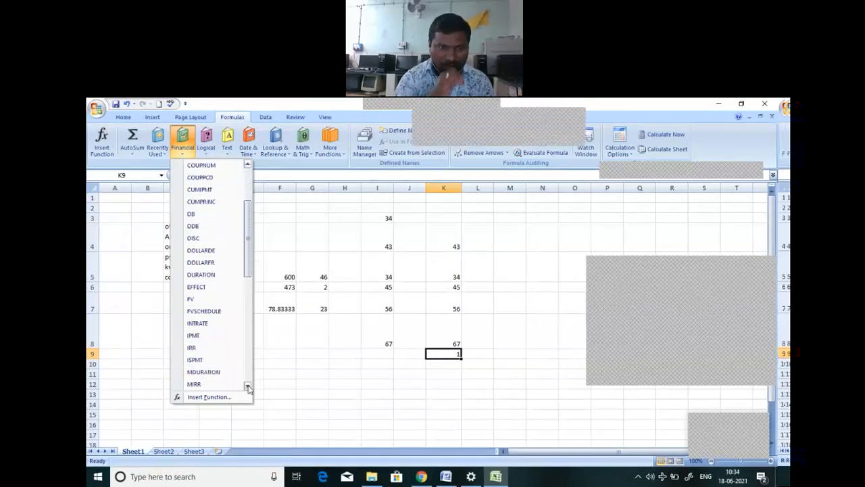
left_click_drag(248, 386, 249, 388)
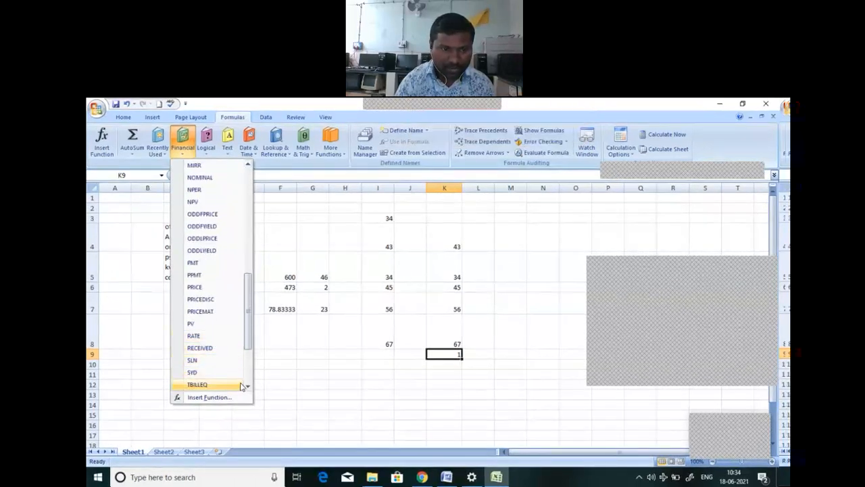
left_click_drag(248, 389, 248, 389)
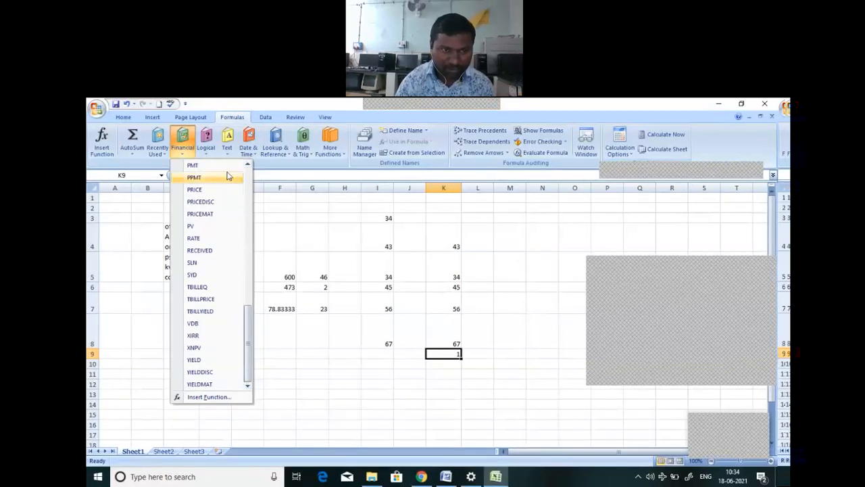
left_click_drag(248, 165, 247, 165)
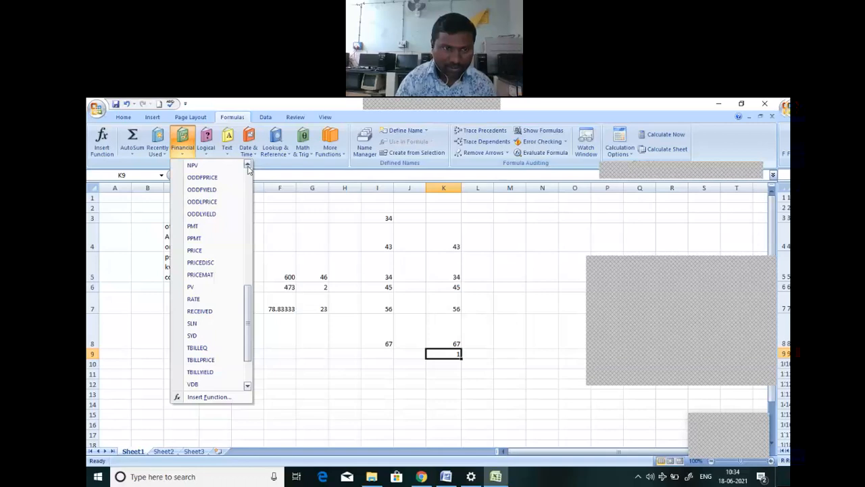
left_click_drag(248, 166, 248, 165)
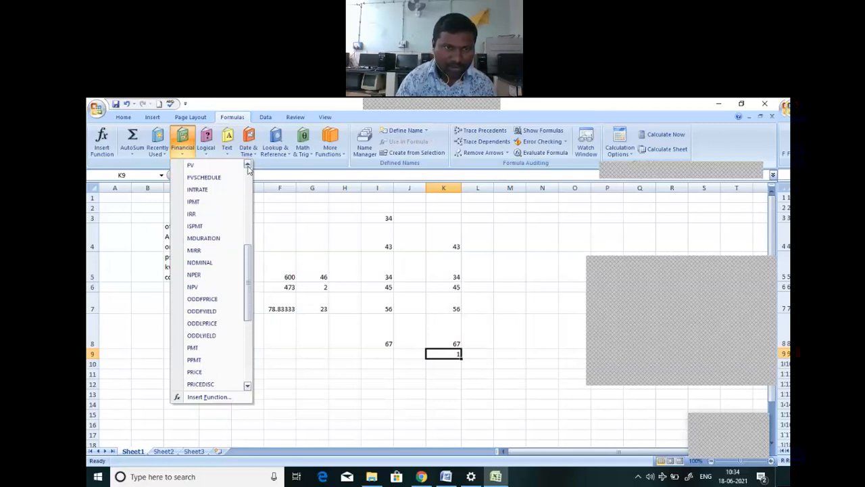
left_click_drag(248, 165, 248, 166)
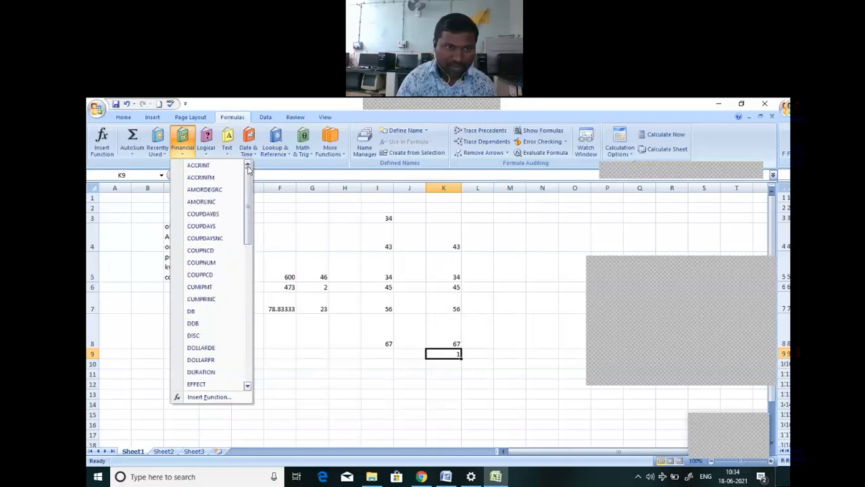
Review the Logical, Text, and Date & Time function lists in the function library.
left_click(207, 155)
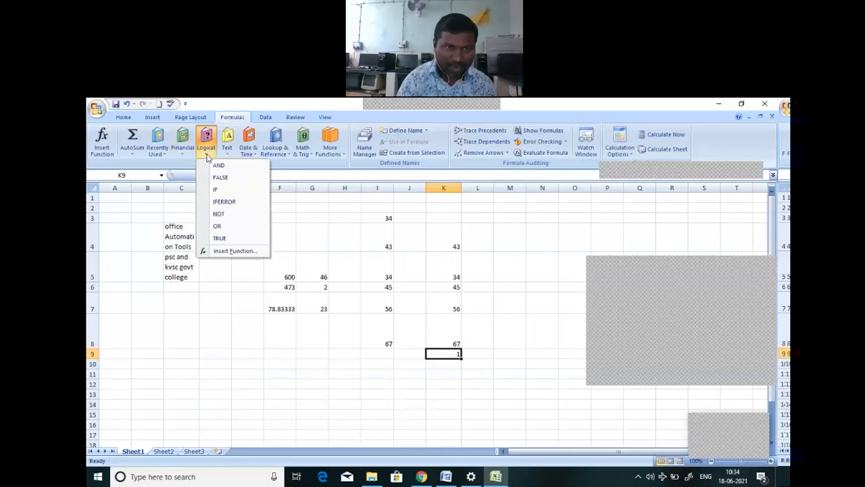
left_click(227, 156)
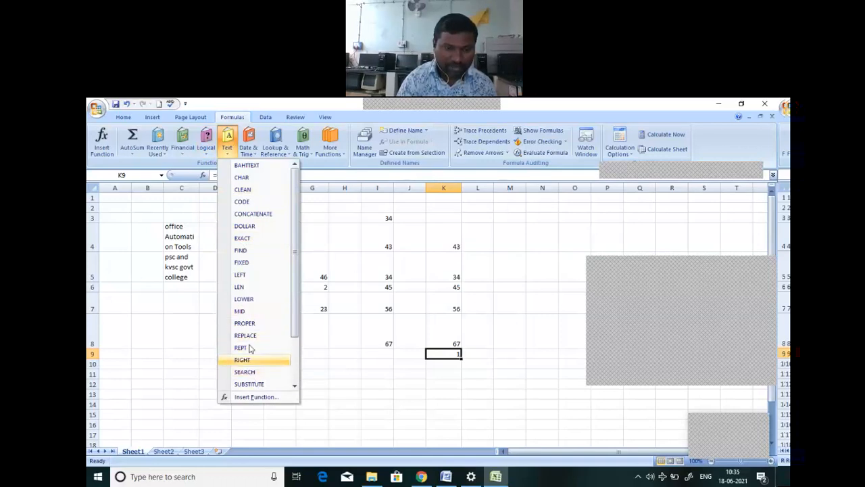
left_click_drag(296, 387, 296, 387)
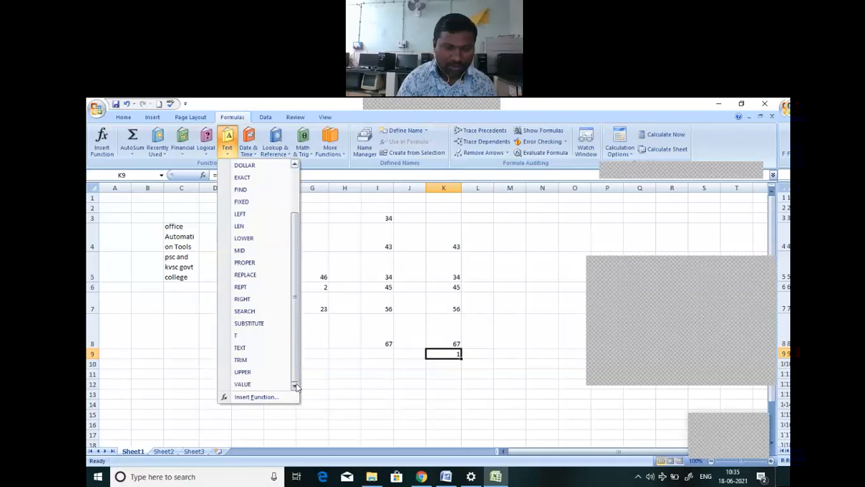
left_click(257, 155)
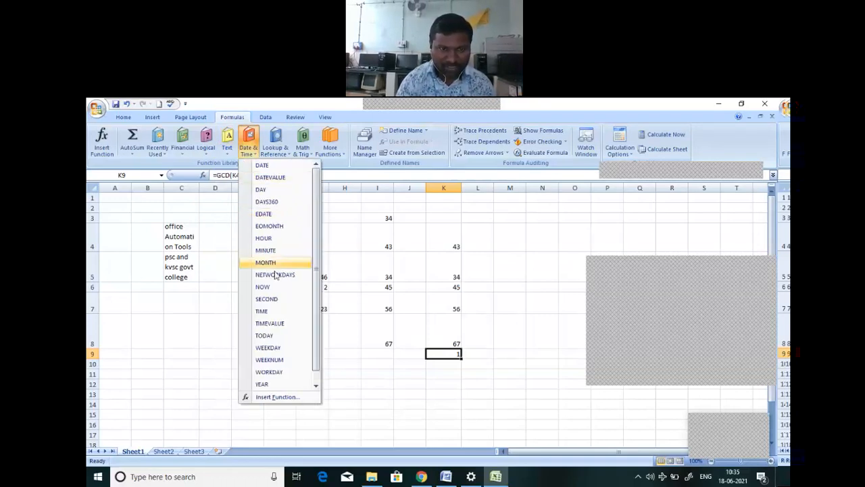
left_click(317, 386)
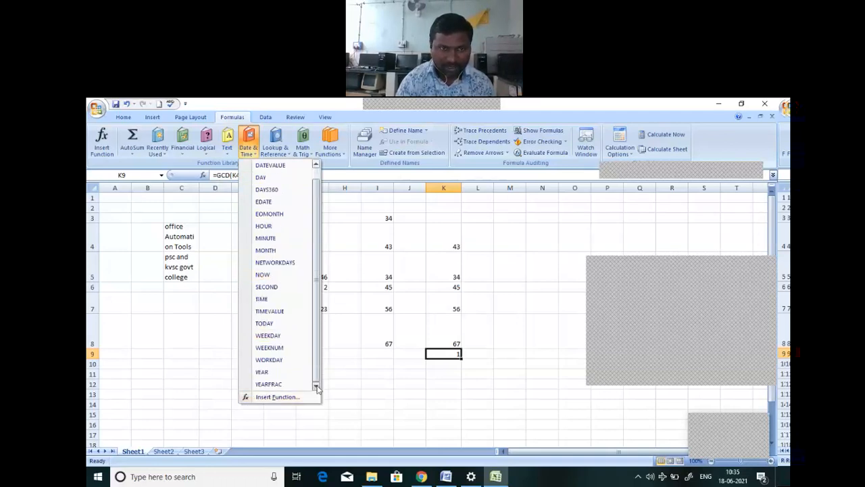
Look through the Math & Trig functions in the function library, from ABS down to SUMIFS.
left_click(313, 156)
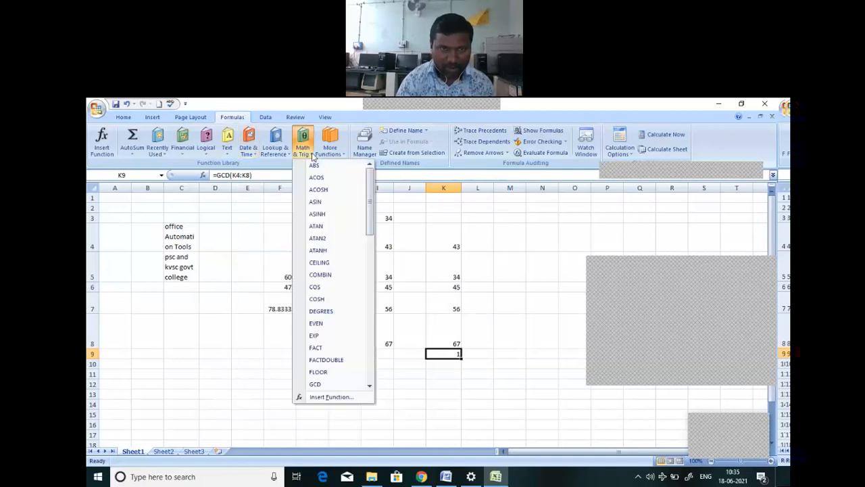
left_click(370, 386)
left_click(370, 387)
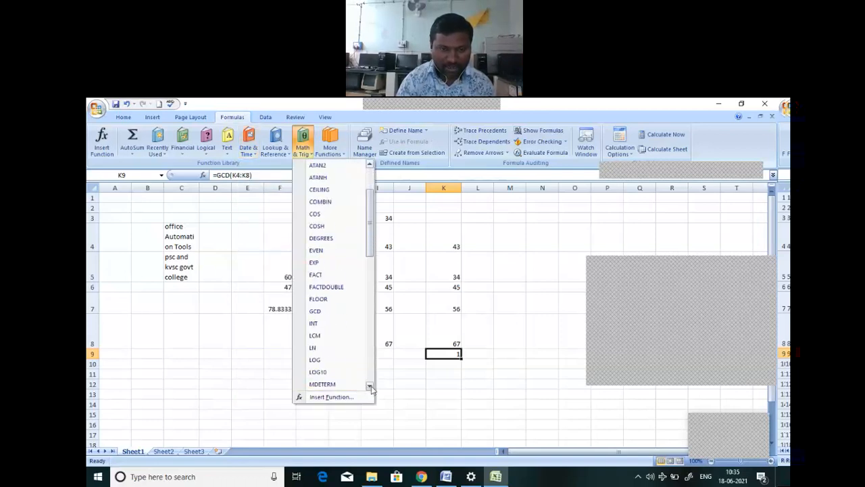
left_click(370, 388)
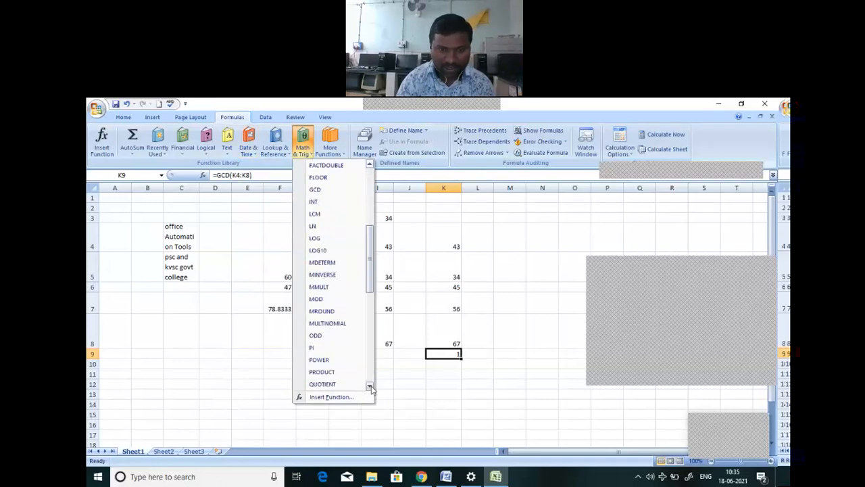
left_click(370, 388)
left_click(370, 387)
left_click(371, 388)
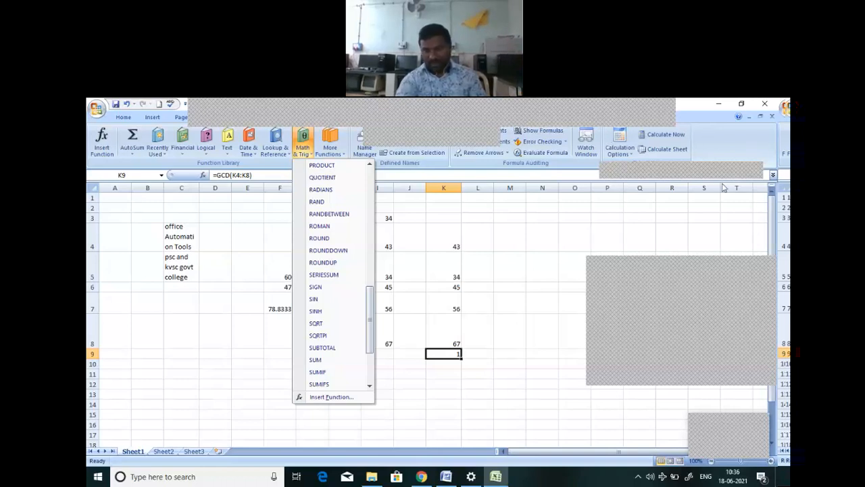
left_click(775, 329)
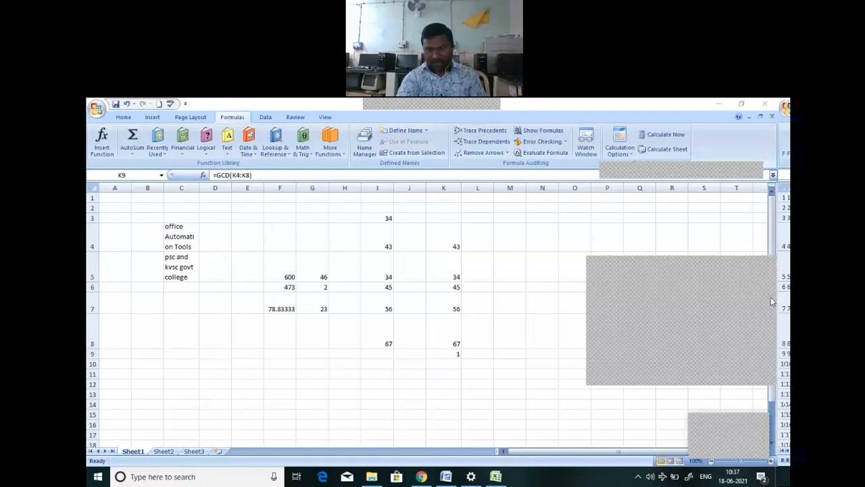
left_click(708, 237)
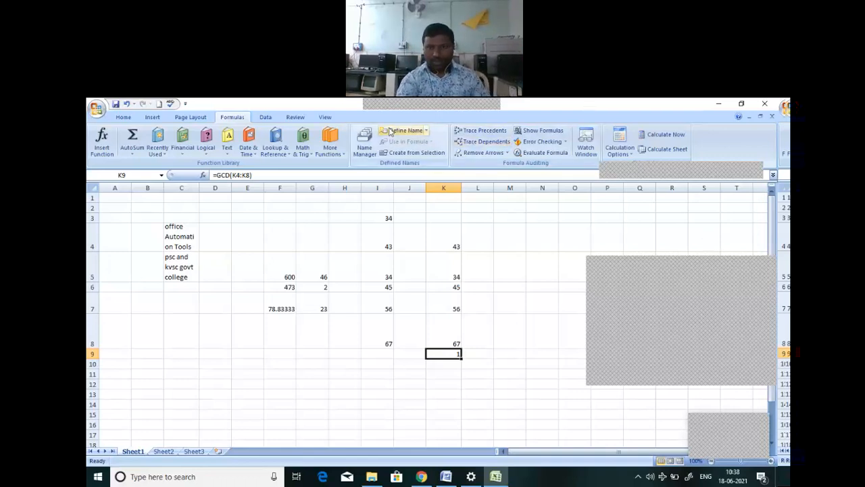
left_click(493, 115)
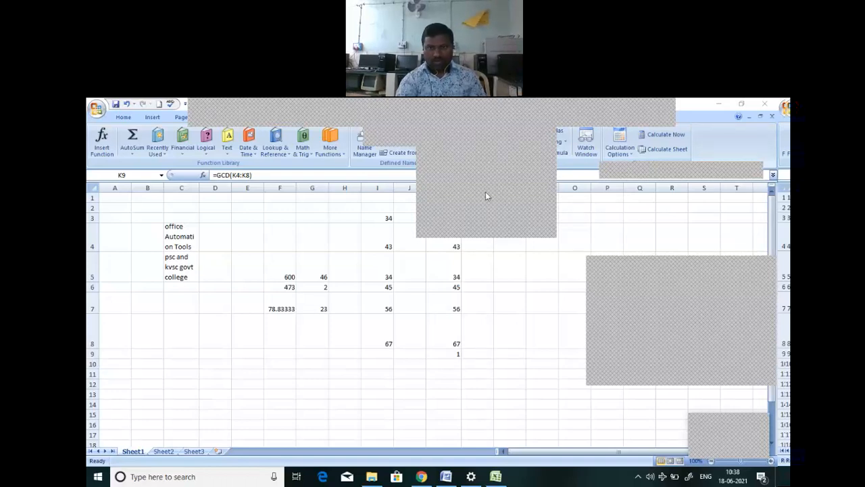
left_click(524, 218)
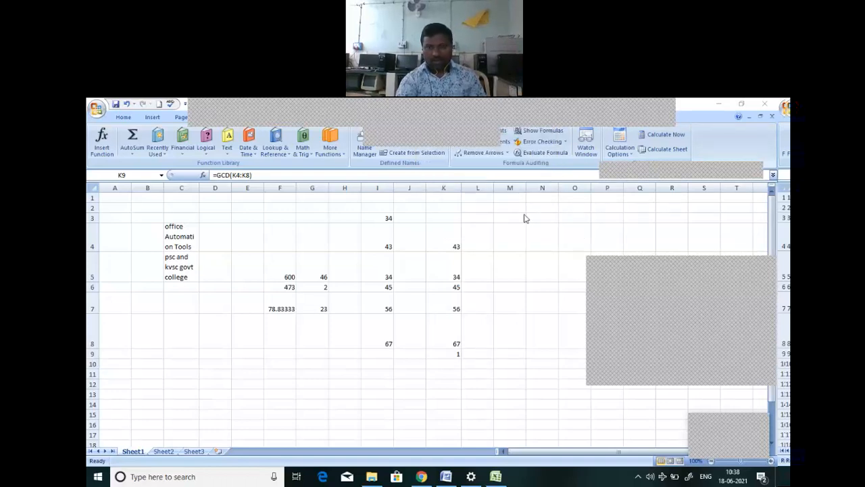